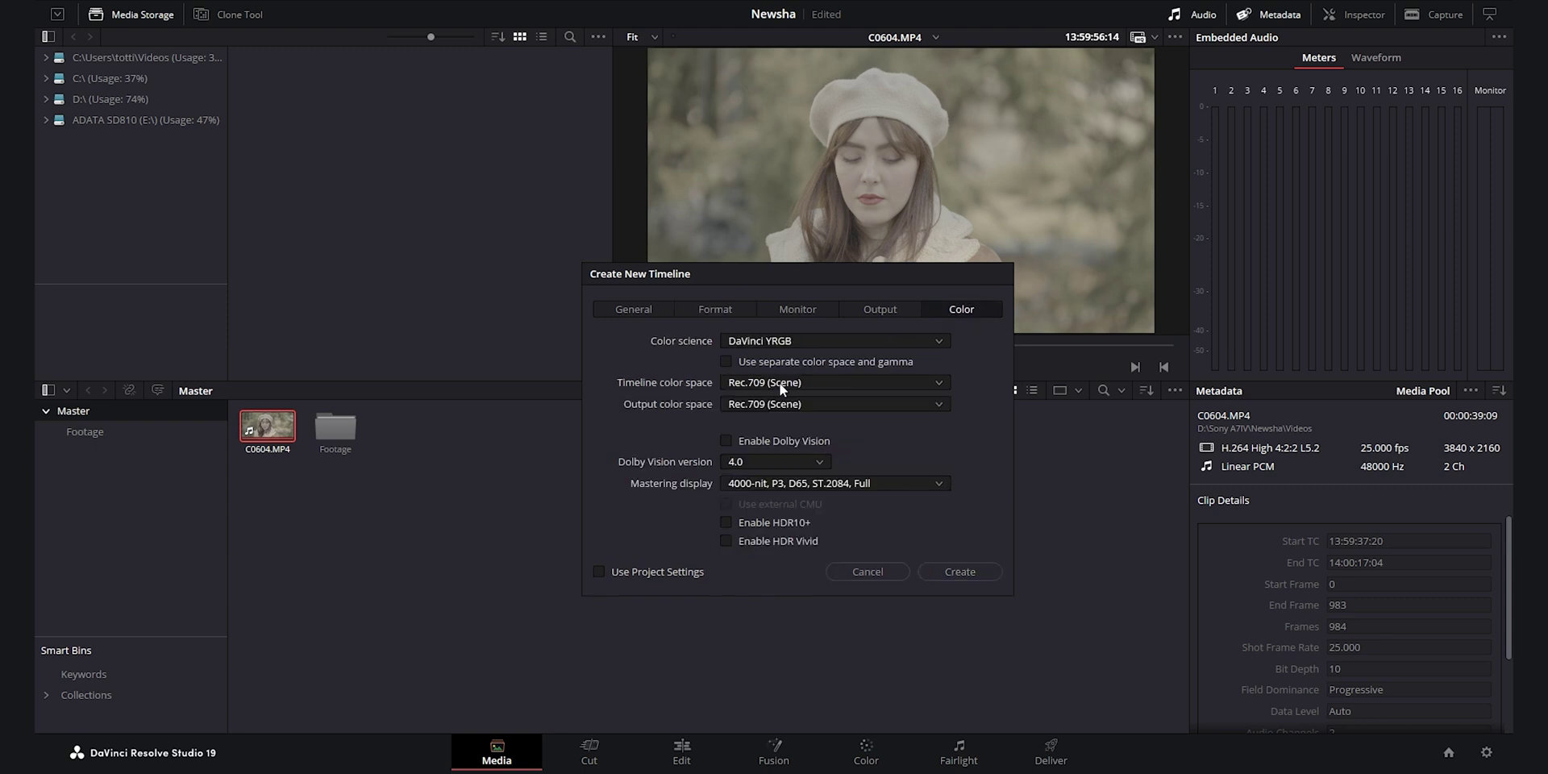
Create the new timeline with DaVinci WG/Intermediate as its timeline color space and open the Color page.
left_click(780, 384)
scroll(823, 516, "up", 5)
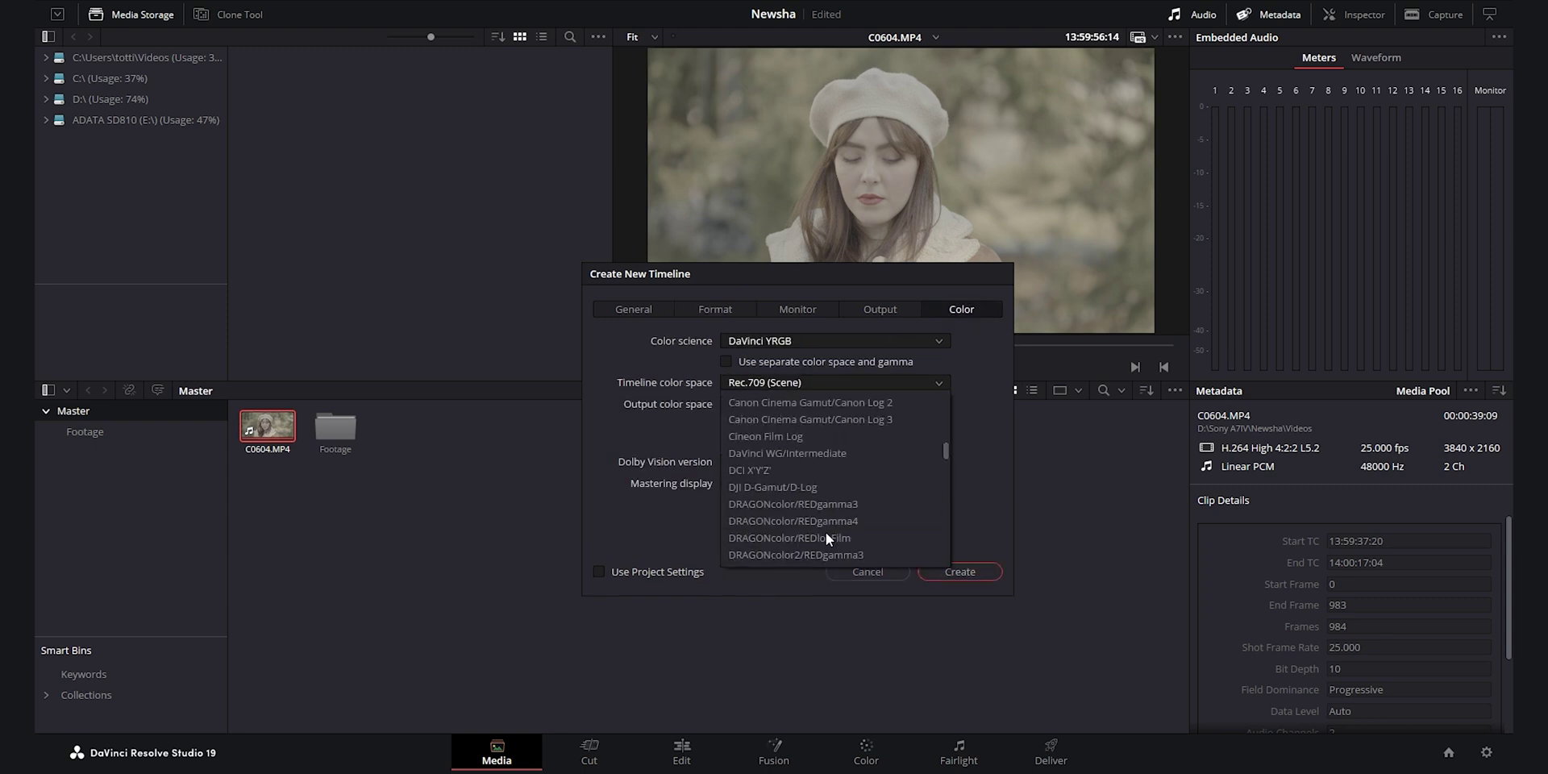
left_click(812, 454)
left_click(959, 572)
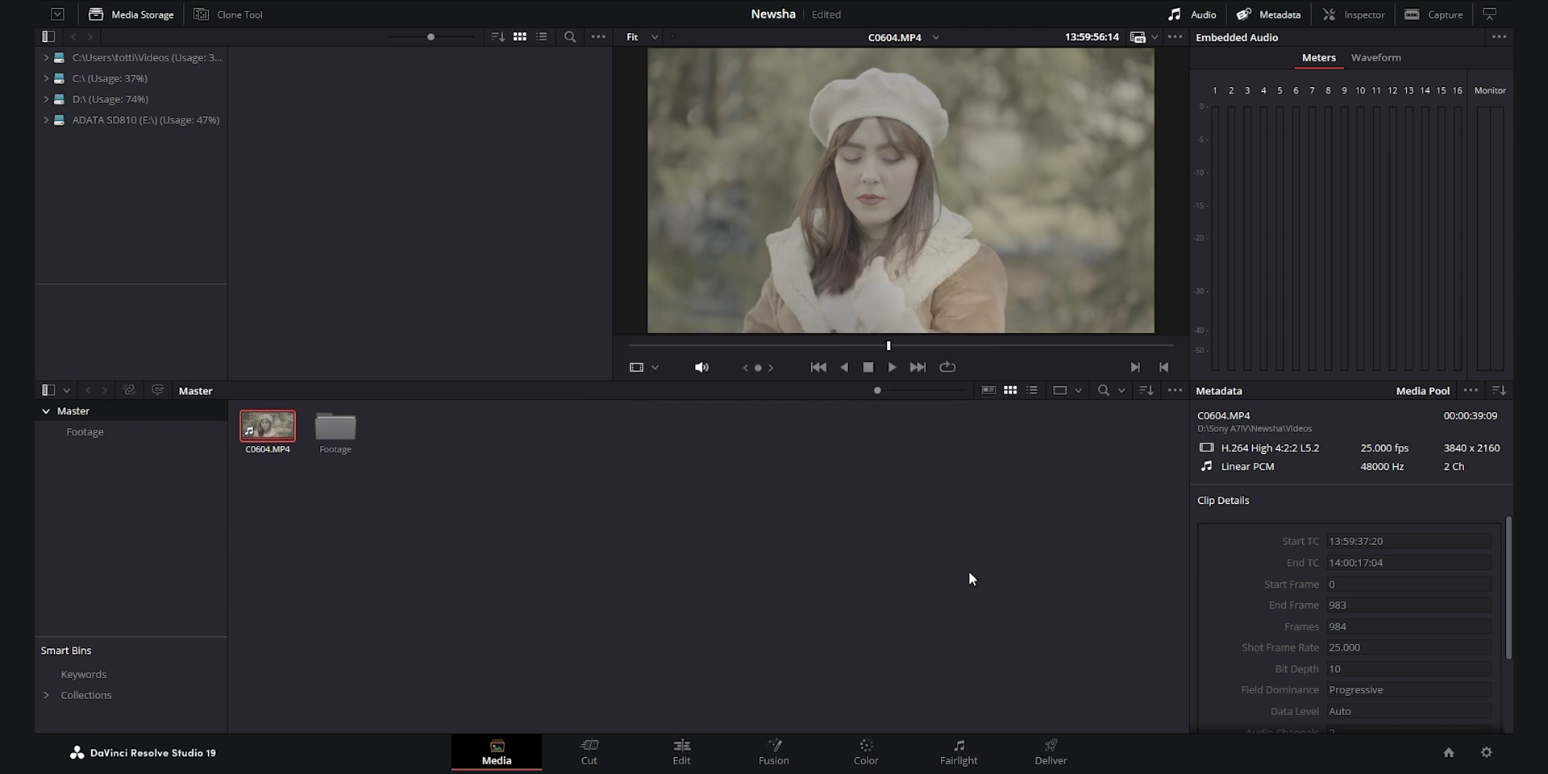
key("shift+6")
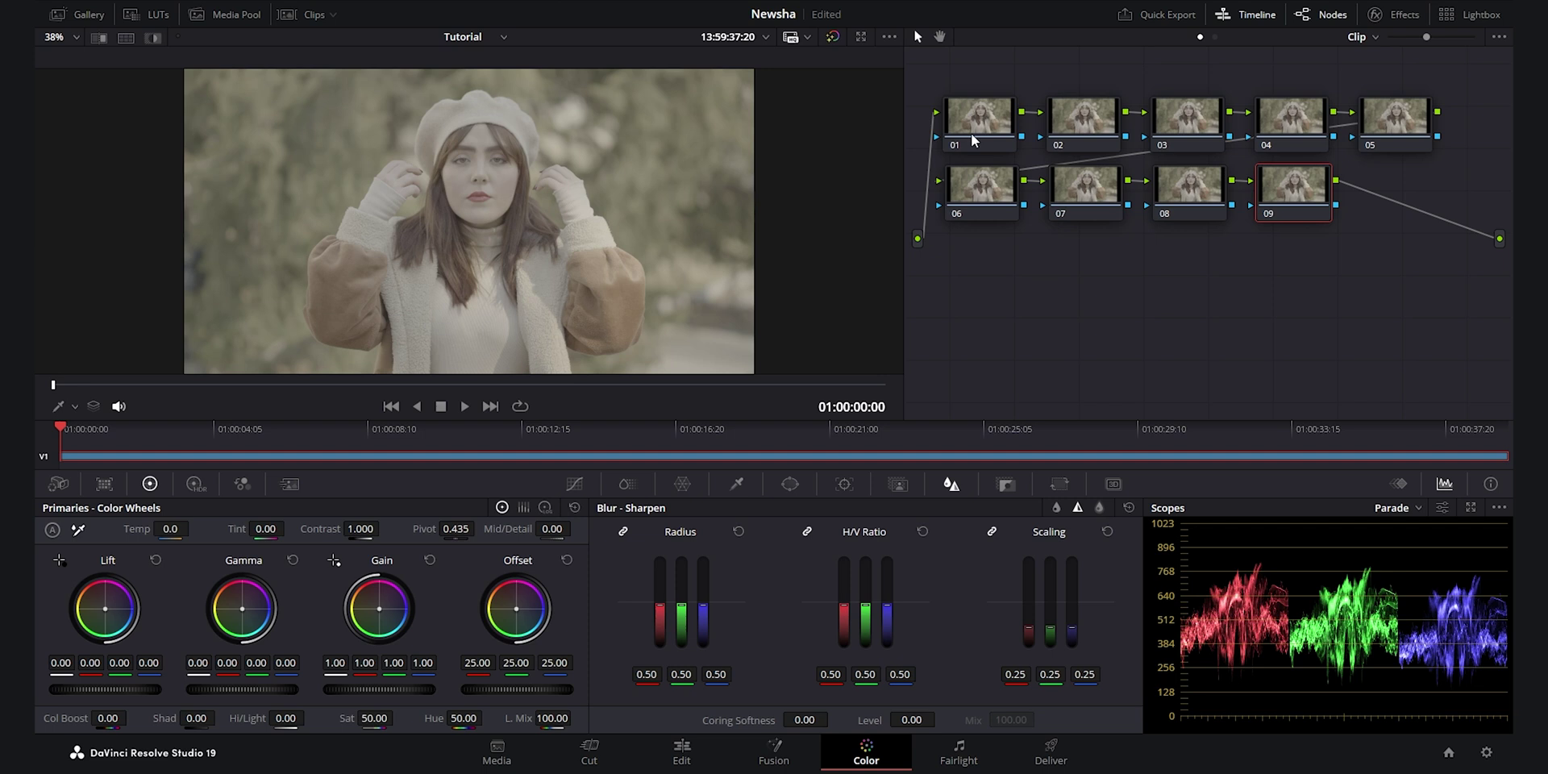
Label the first three nodes CST, EXP/Balance and Contrast.
right_click(980, 129)
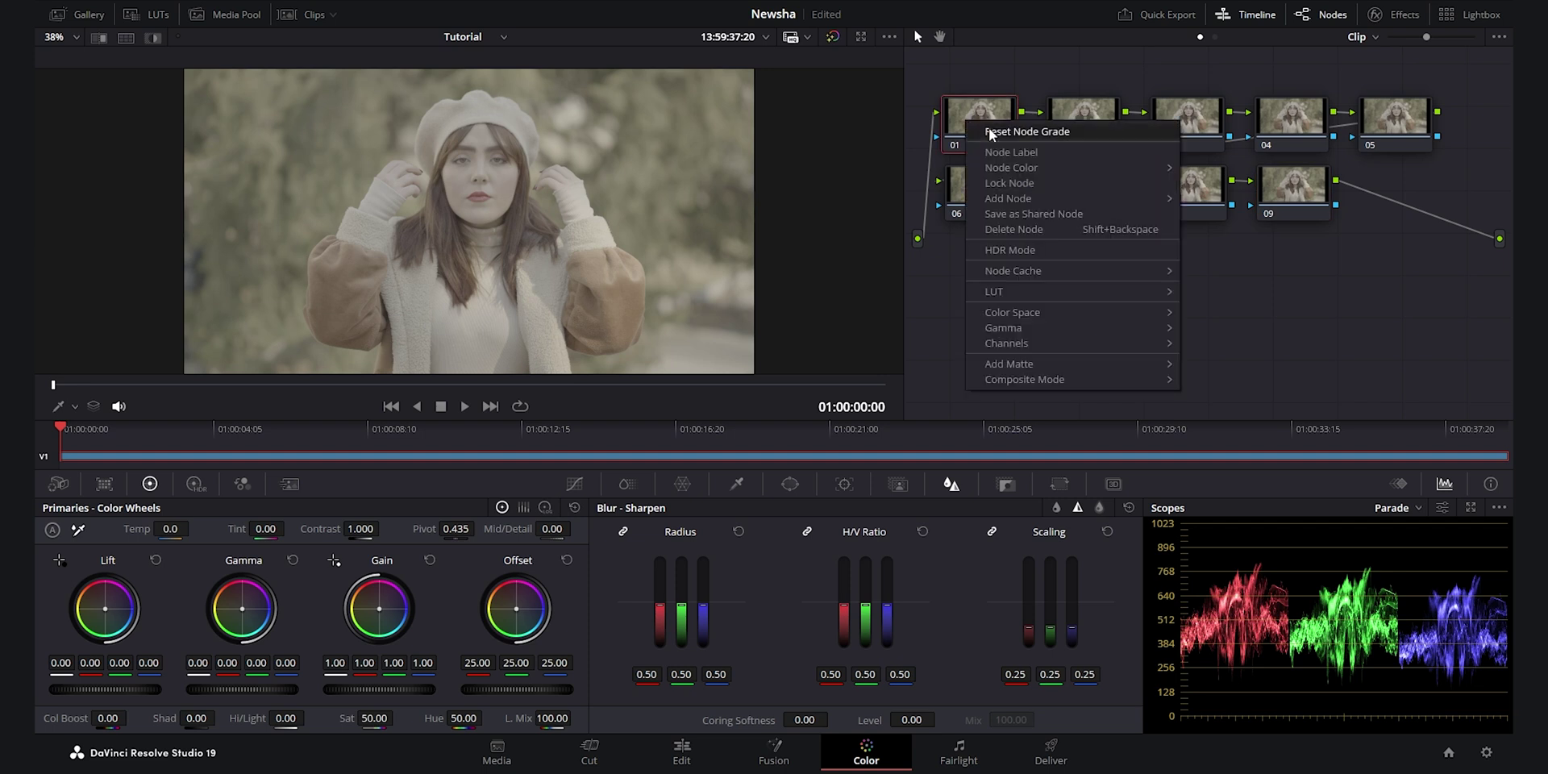
left_click(1018, 148)
type("CST")
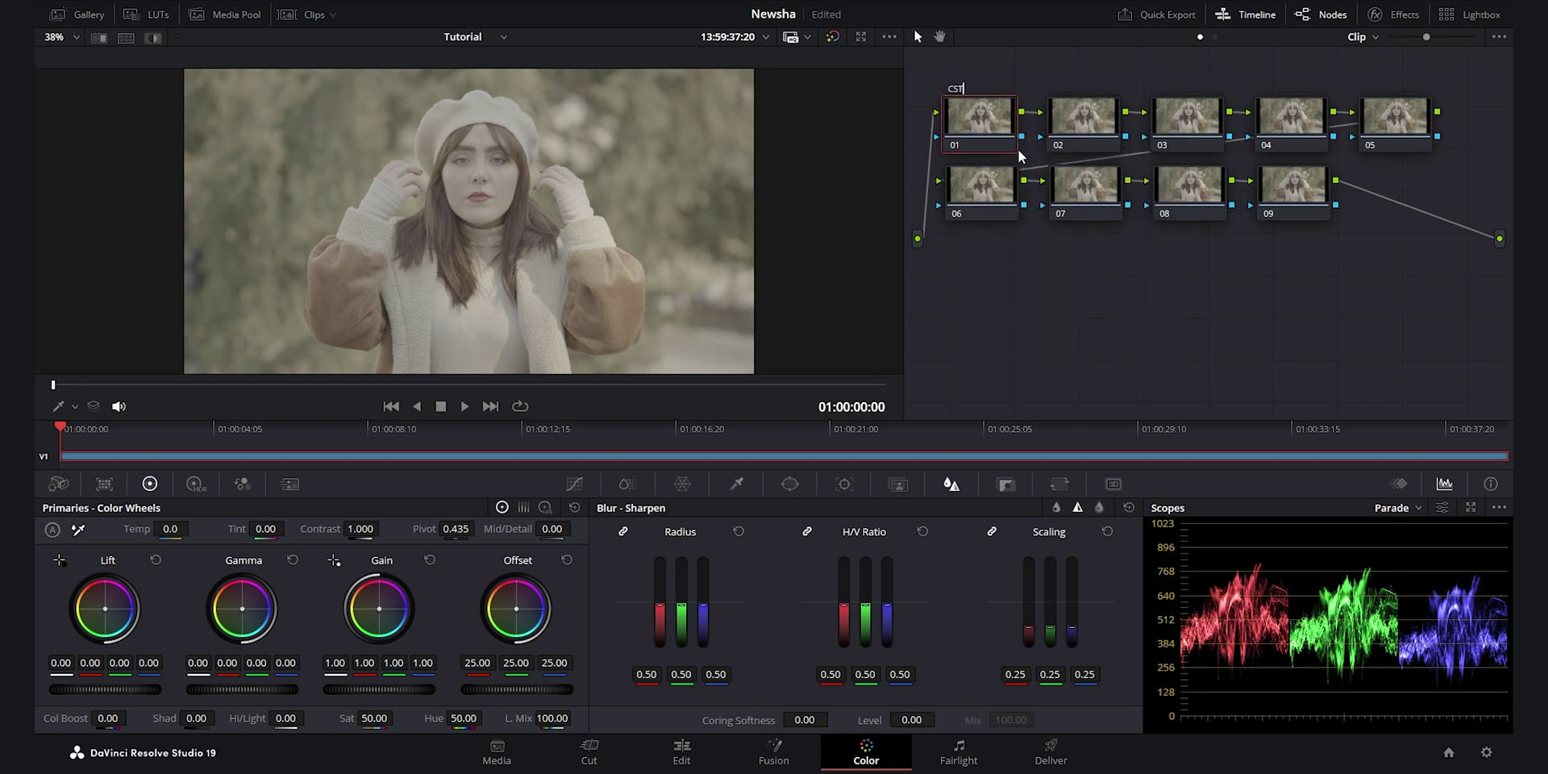
right_click(1088, 120)
left_click(1136, 151)
type("EXP/Balance")
right_click(1184, 118)
left_click(1239, 152)
type("Contrast")
Label node 04 Color Slice and node 05 Soften and Sharpen.
right_click(1294, 114)
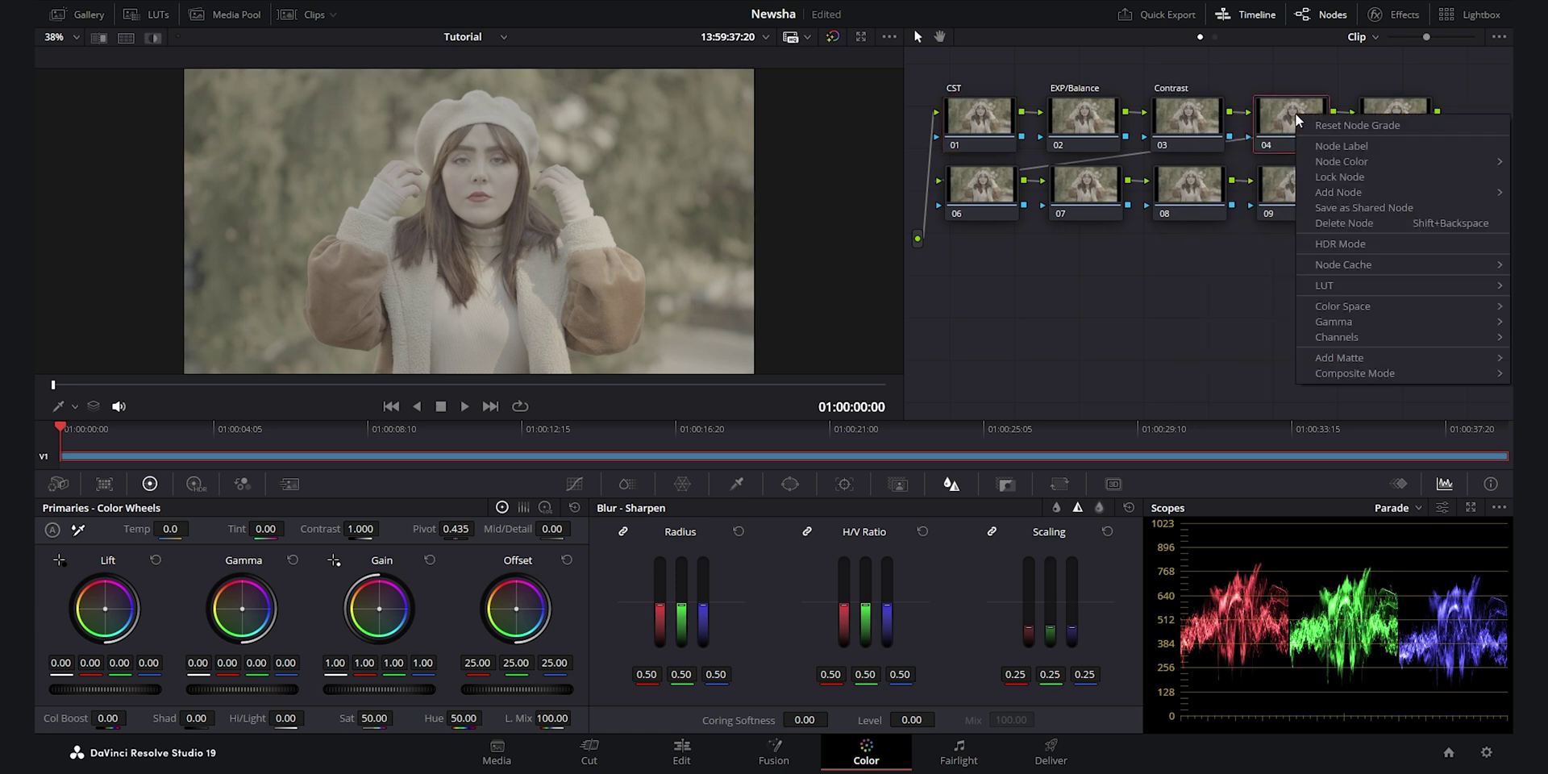
left_click(1344, 148)
type("Color Slice")
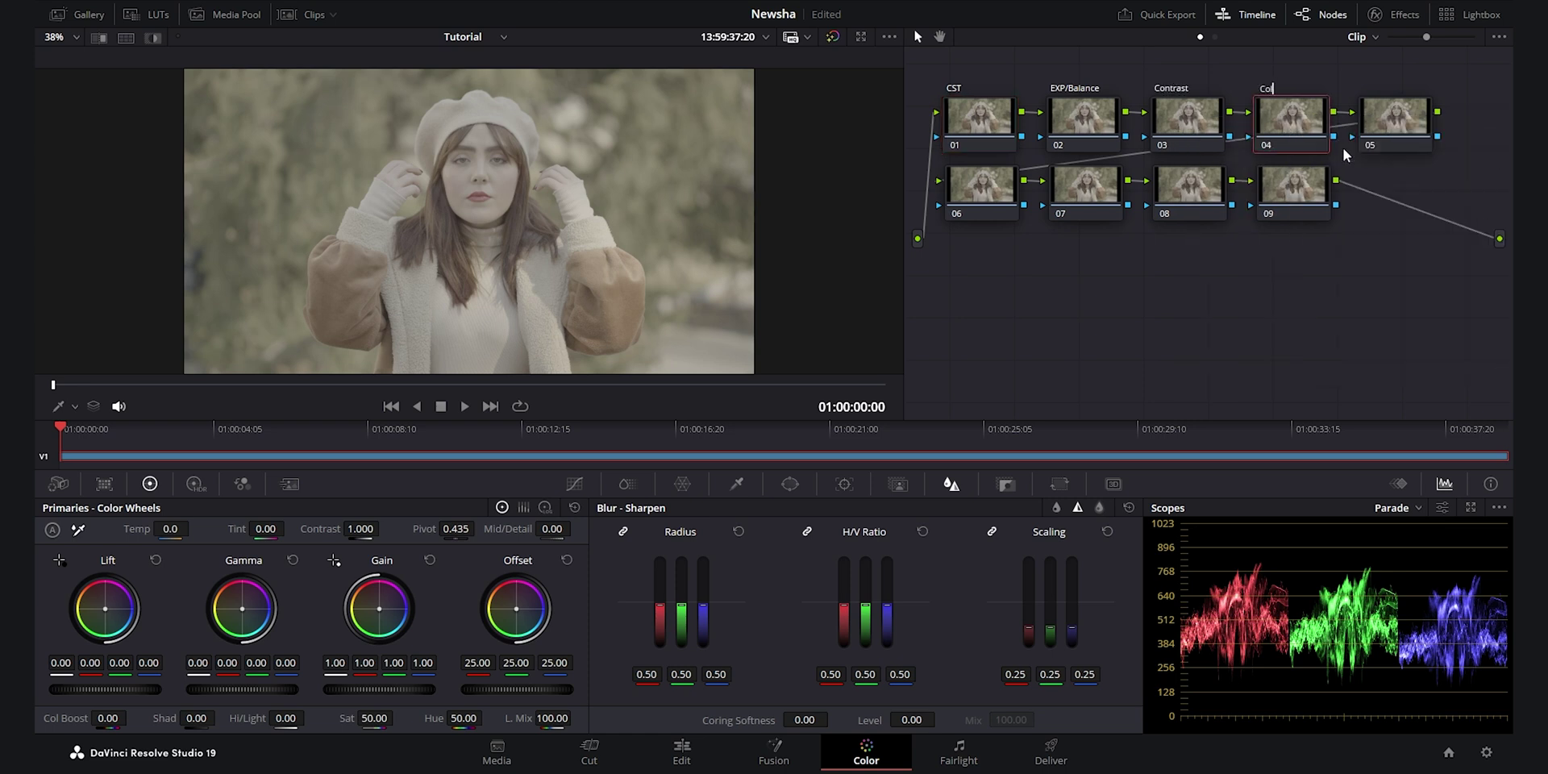
right_click(1413, 109)
left_click(1396, 142)
type("Soften and Sharpen")
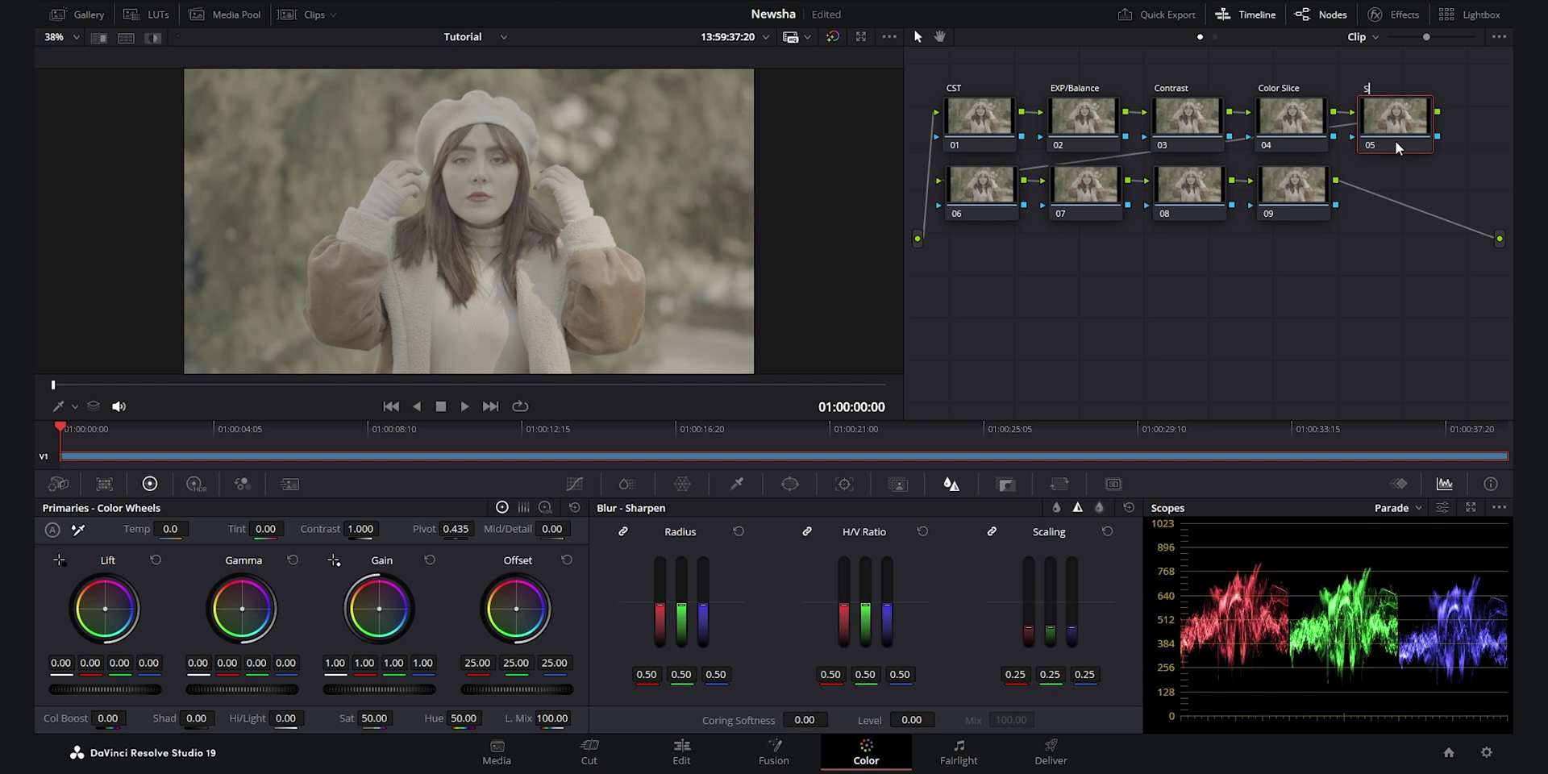
Label node 06 Sharpening and node 07 Vig.
left_click(980, 187)
right_click(979, 187)
left_click(1018, 211)
type("Sharpening")
left_click(1080, 188)
right_click(1081, 189)
left_click(1121, 221)
type("Vig")
Label node 08 CST and node 09 Dehancer.
right_click(1194, 182)
left_click(1234, 214)
type("CST")
right_click(1295, 194)
left_click(1335, 228)
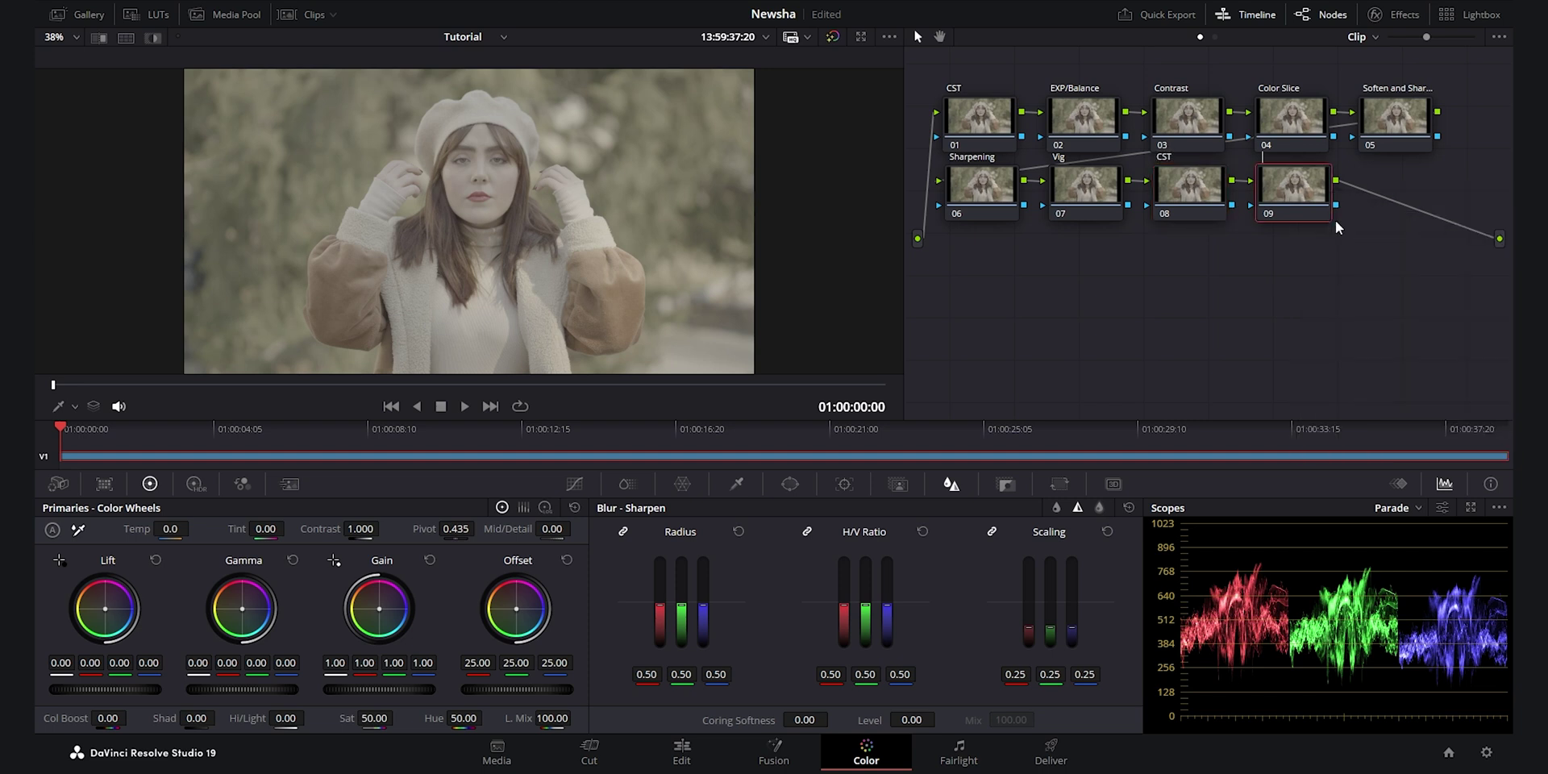
type("Dehancer")
key("Return")
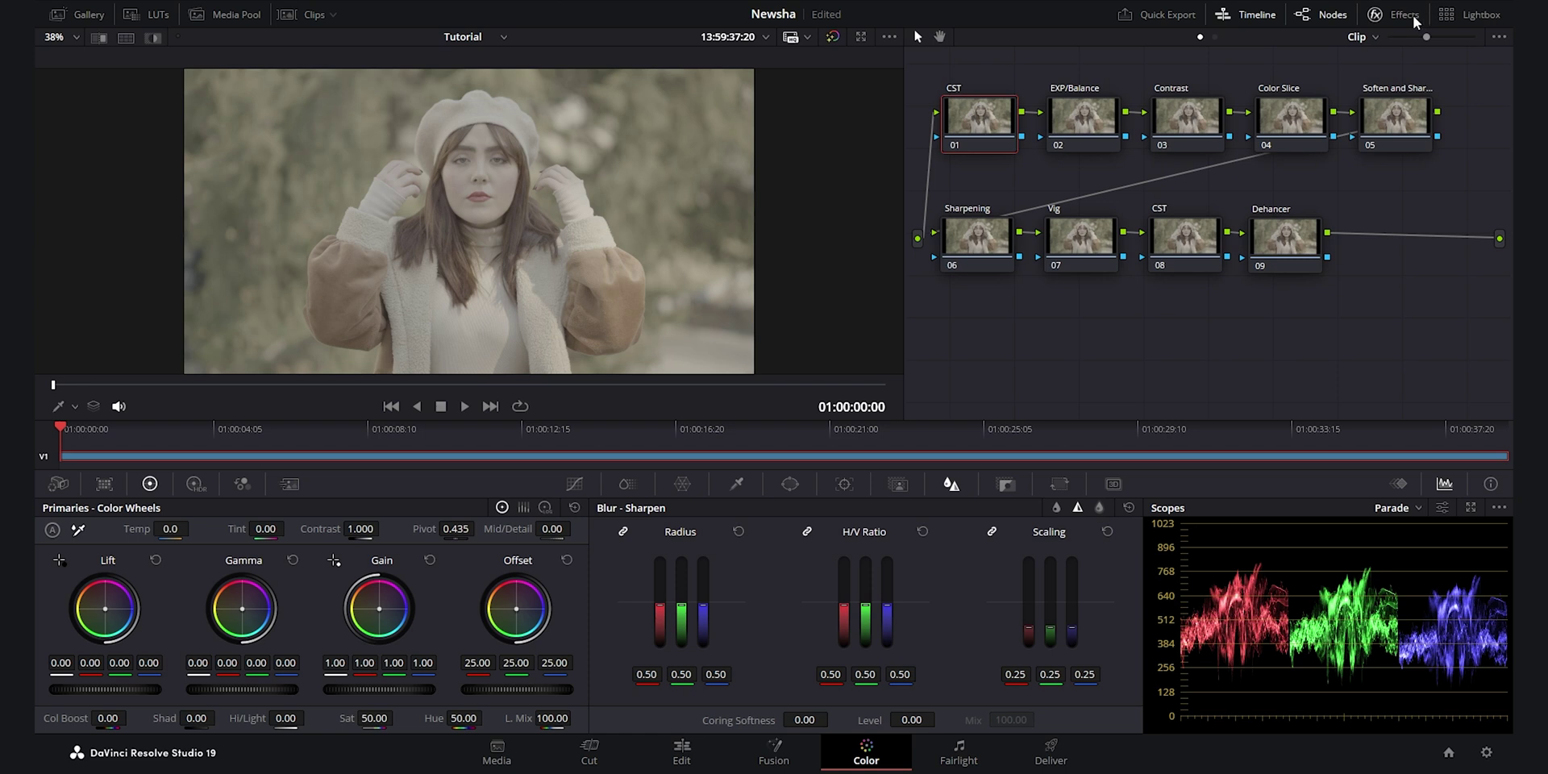
Search the effects library for "color s" and apply Color Space Transform to node 01.
left_click(1405, 15)
left_click(1283, 67)
type("c")
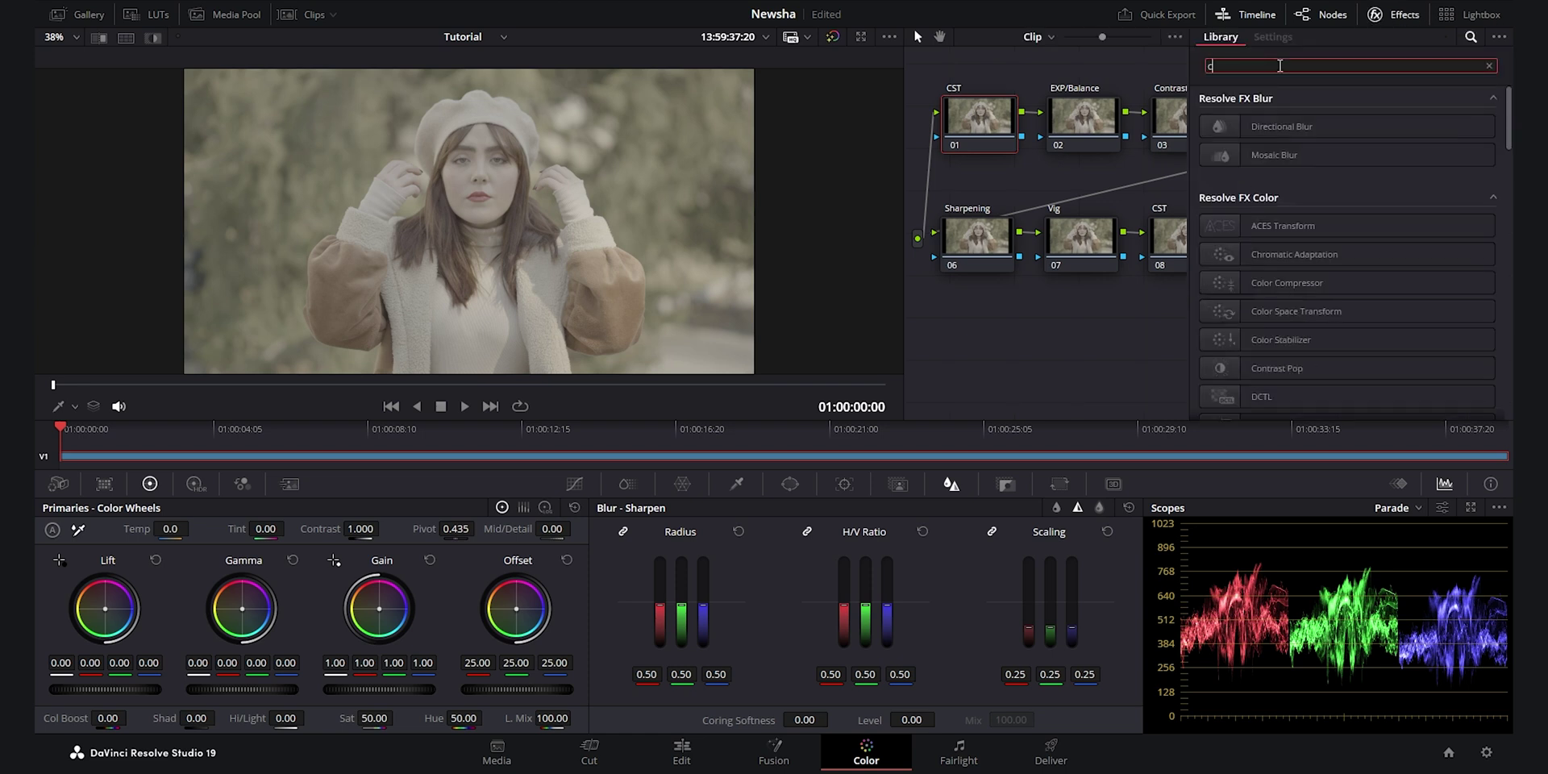
type("olor s")
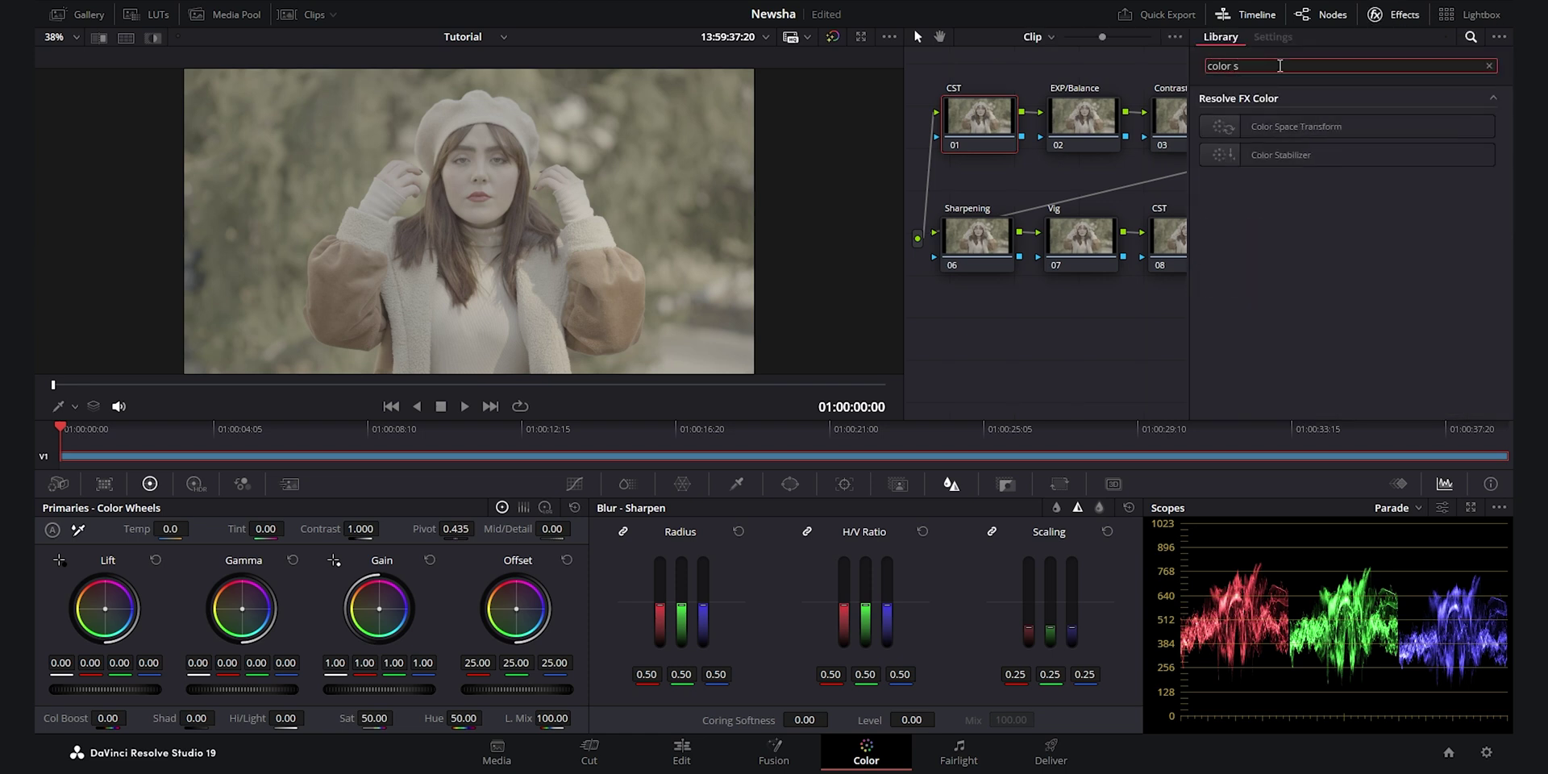
left_click_drag(1304, 127, 955, 145)
Move CST node 08 below the Vig node and apply the Color Space Transform effect to it.
left_click(1393, 14)
left_click_drag(1185, 239, 1019, 328)
left_click(1386, 15)
left_click_drag(1300, 122, 999, 331)
left_click(1393, 15)
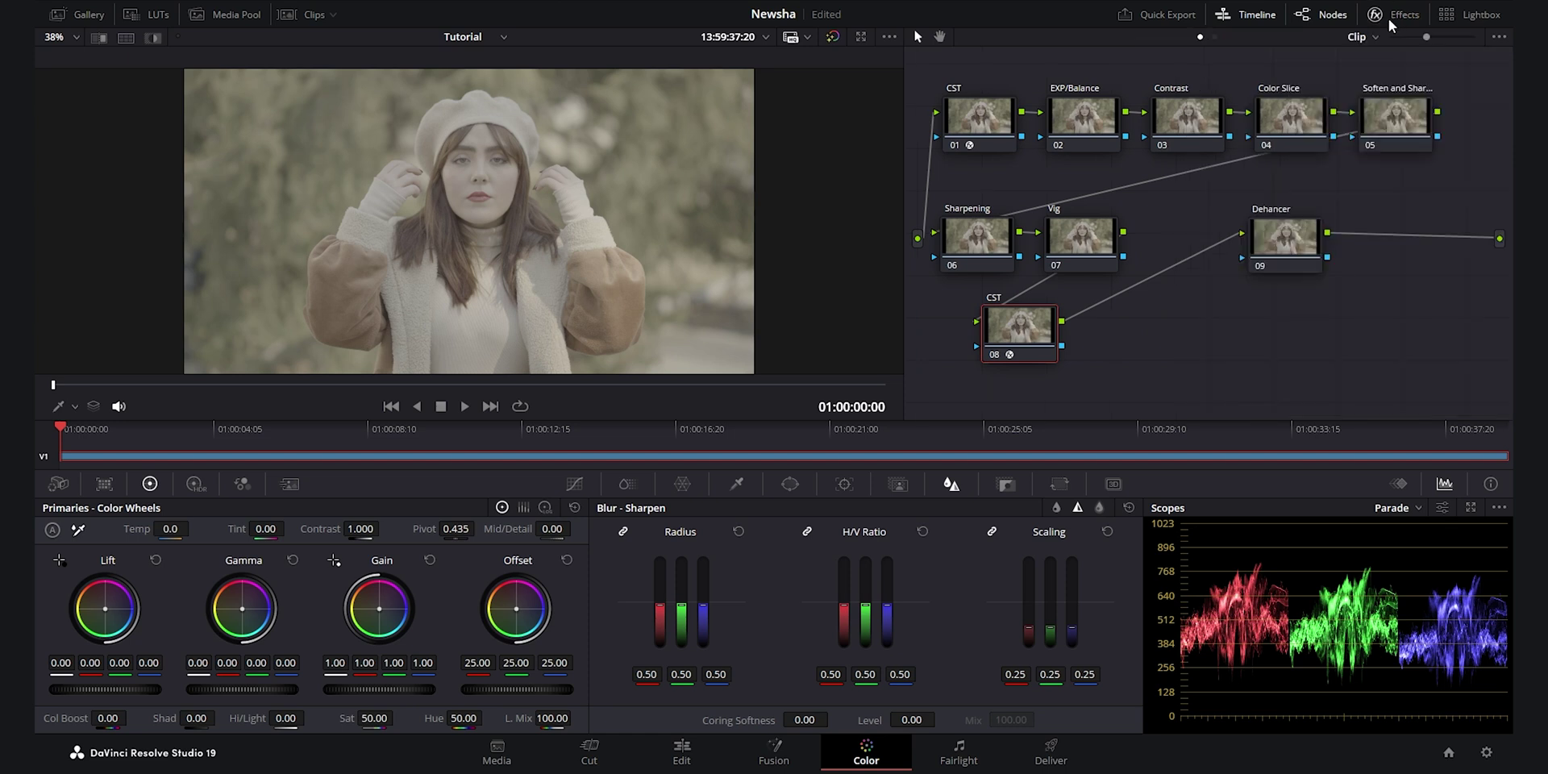
In node 01's Color Space Transform, set the input color space to Sony S-Gamut3 and the input gamma to Sony S-Log3.
left_click(1393, 14)
scroll(1427, 169, "up", 3)
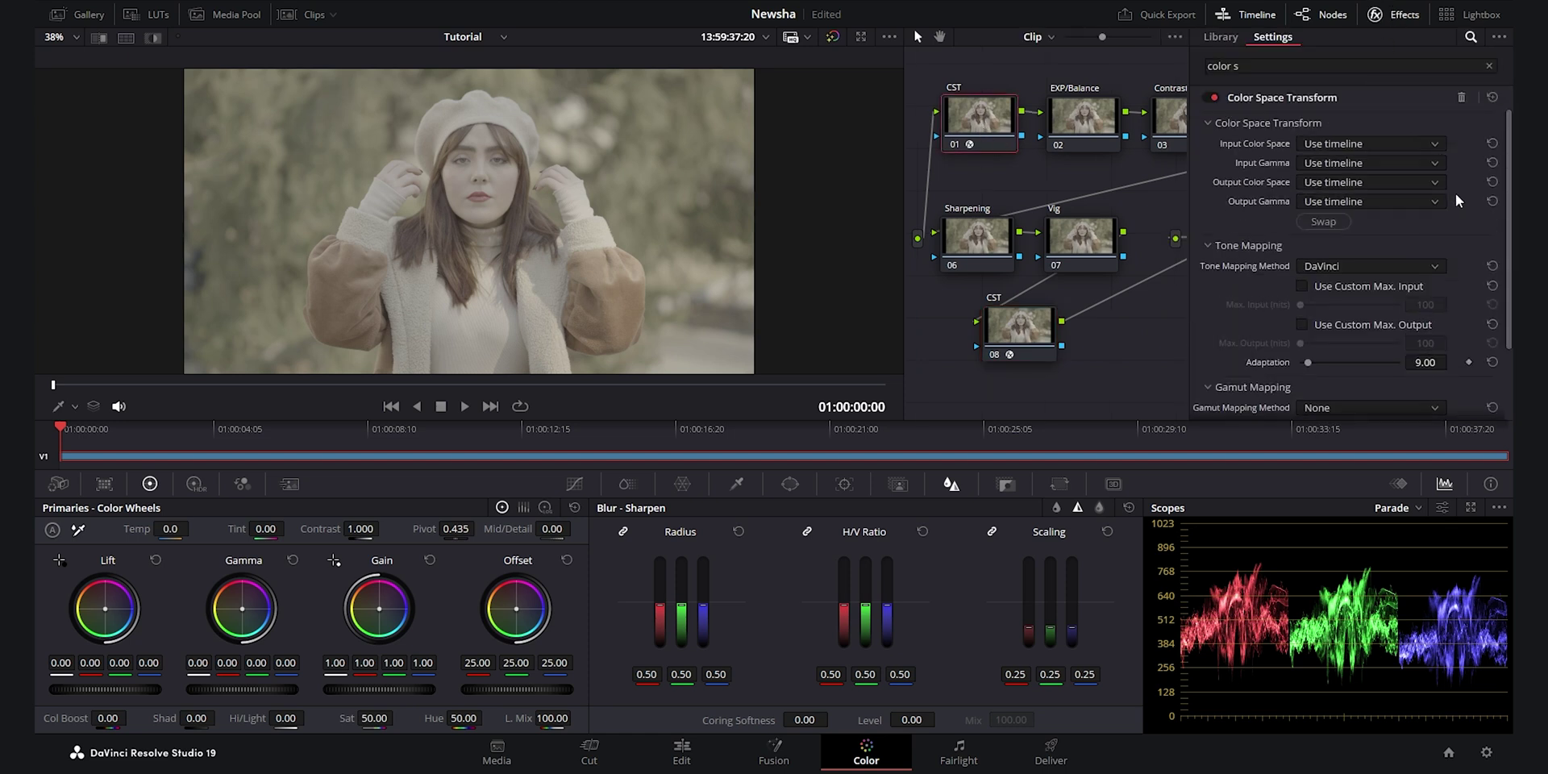
left_click(1369, 143)
left_click_drag(1502, 192, 1505, 311)
left_click(1399, 249)
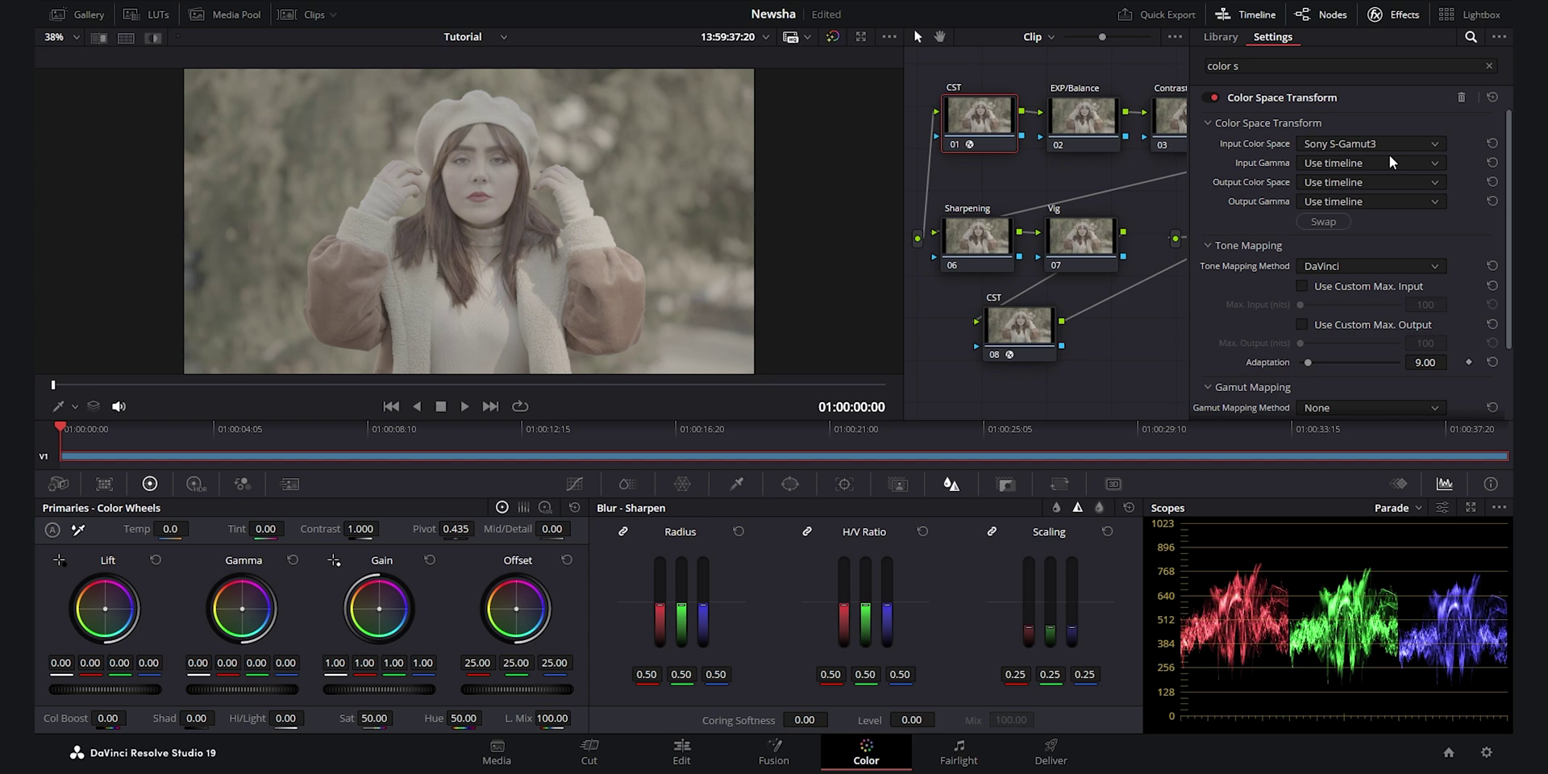
left_click(1430, 162)
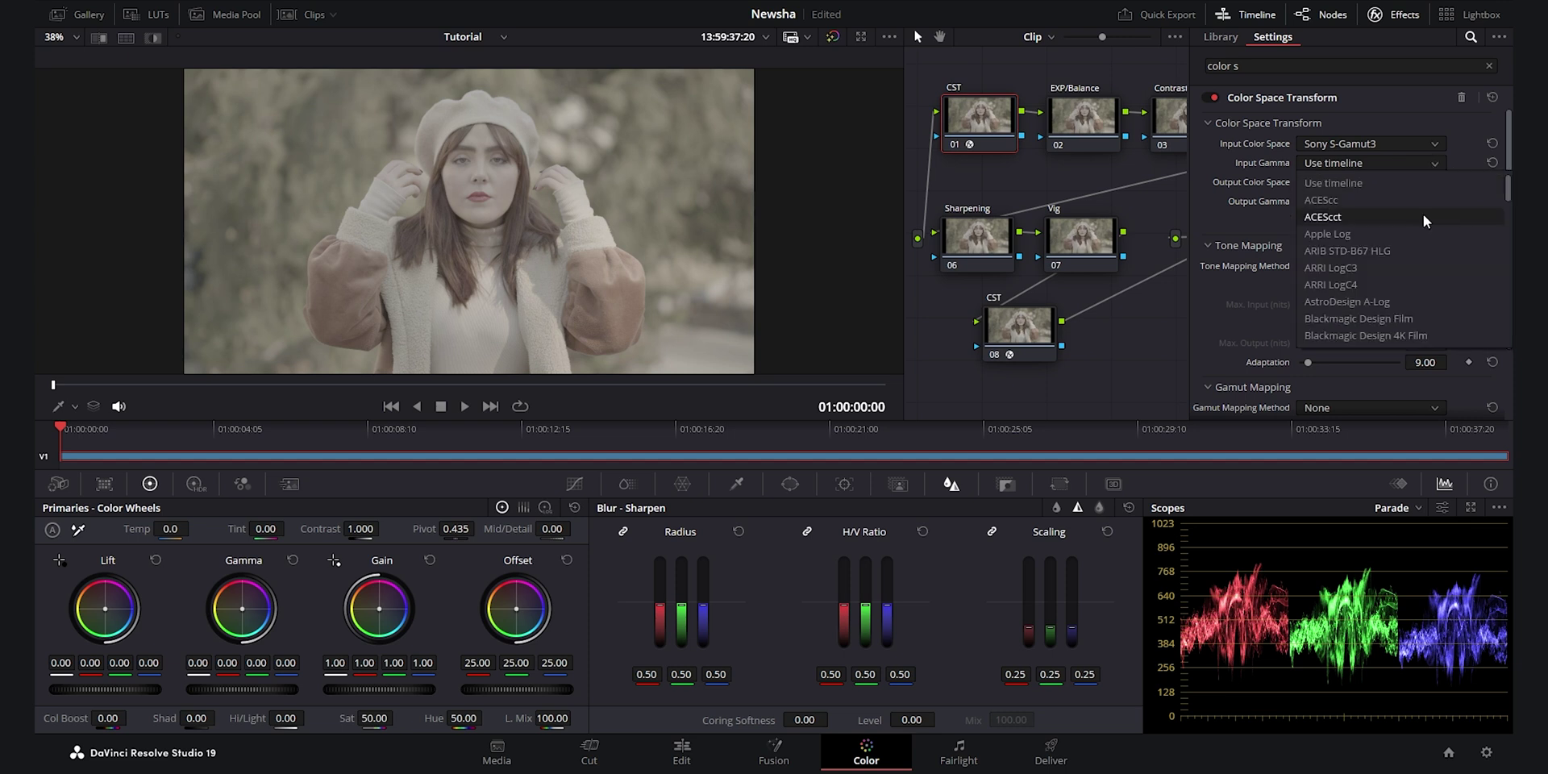
scroll(1400, 293, "down", 3)
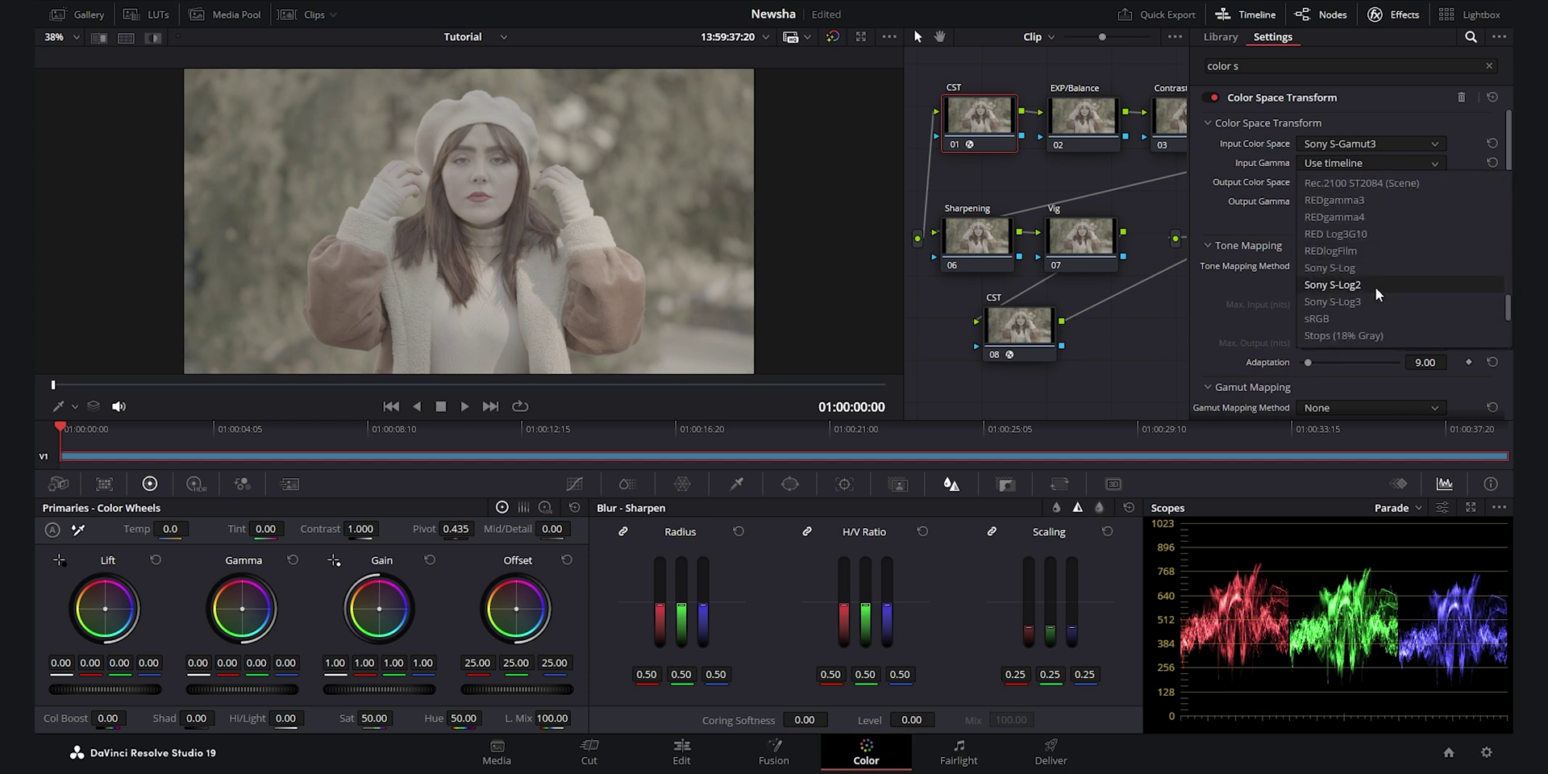
left_click(1355, 302)
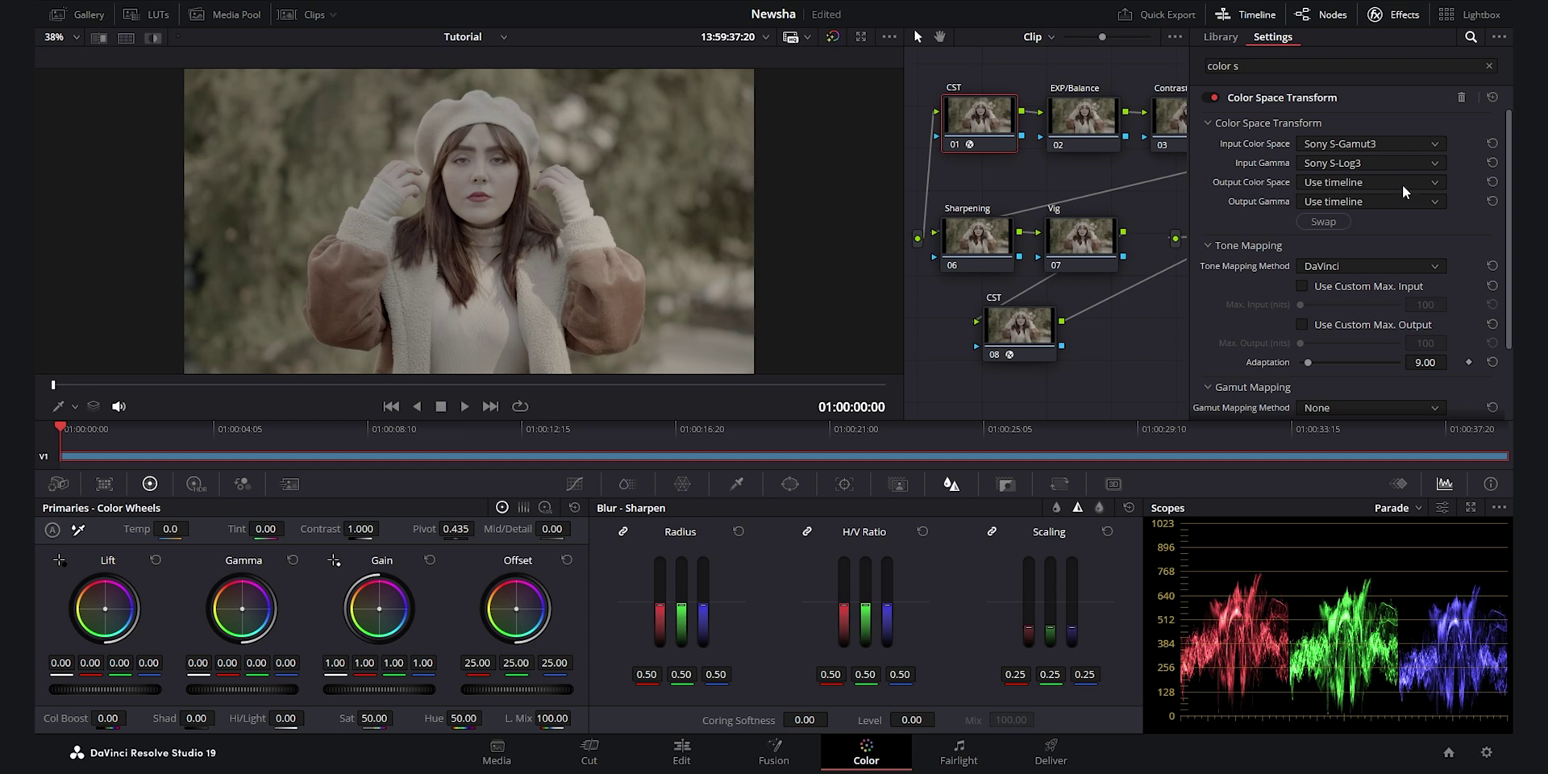
Choose the output color space and output gamma for node 01's Color Space Transform.
left_click(1390, 179)
left_click_drag(1506, 214, 1510, 295)
left_click(1385, 299)
left_click(1403, 201)
left_click(1413, 299)
left_click(1392, 15)
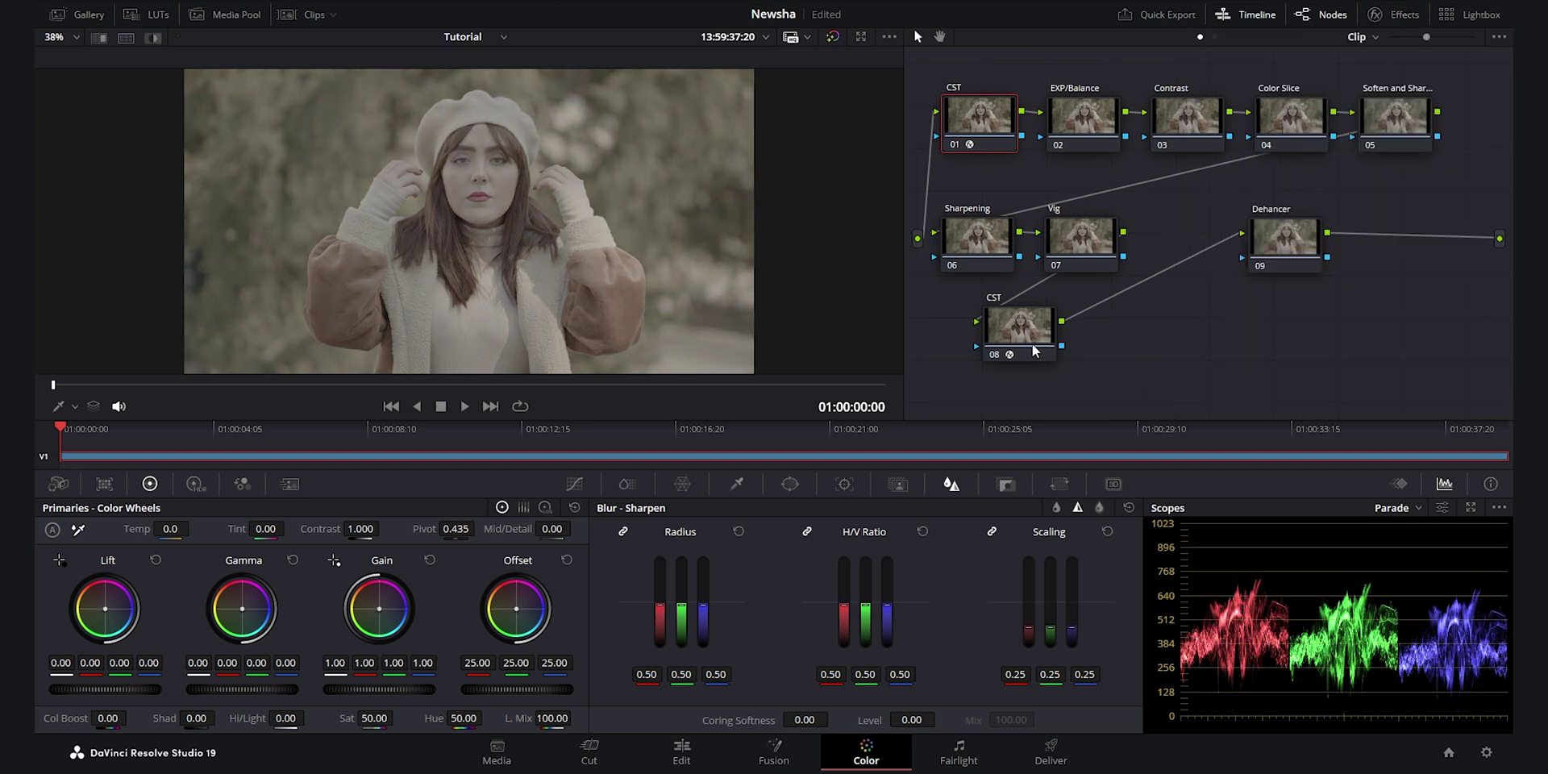
Move node 08 back between Vig and Dehancer and set its transform's input to DaVinci Wide Gamut with DaVinci Intermediate gamma.
left_click_drag(1008, 345, 1171, 260)
left_click(1397, 11)
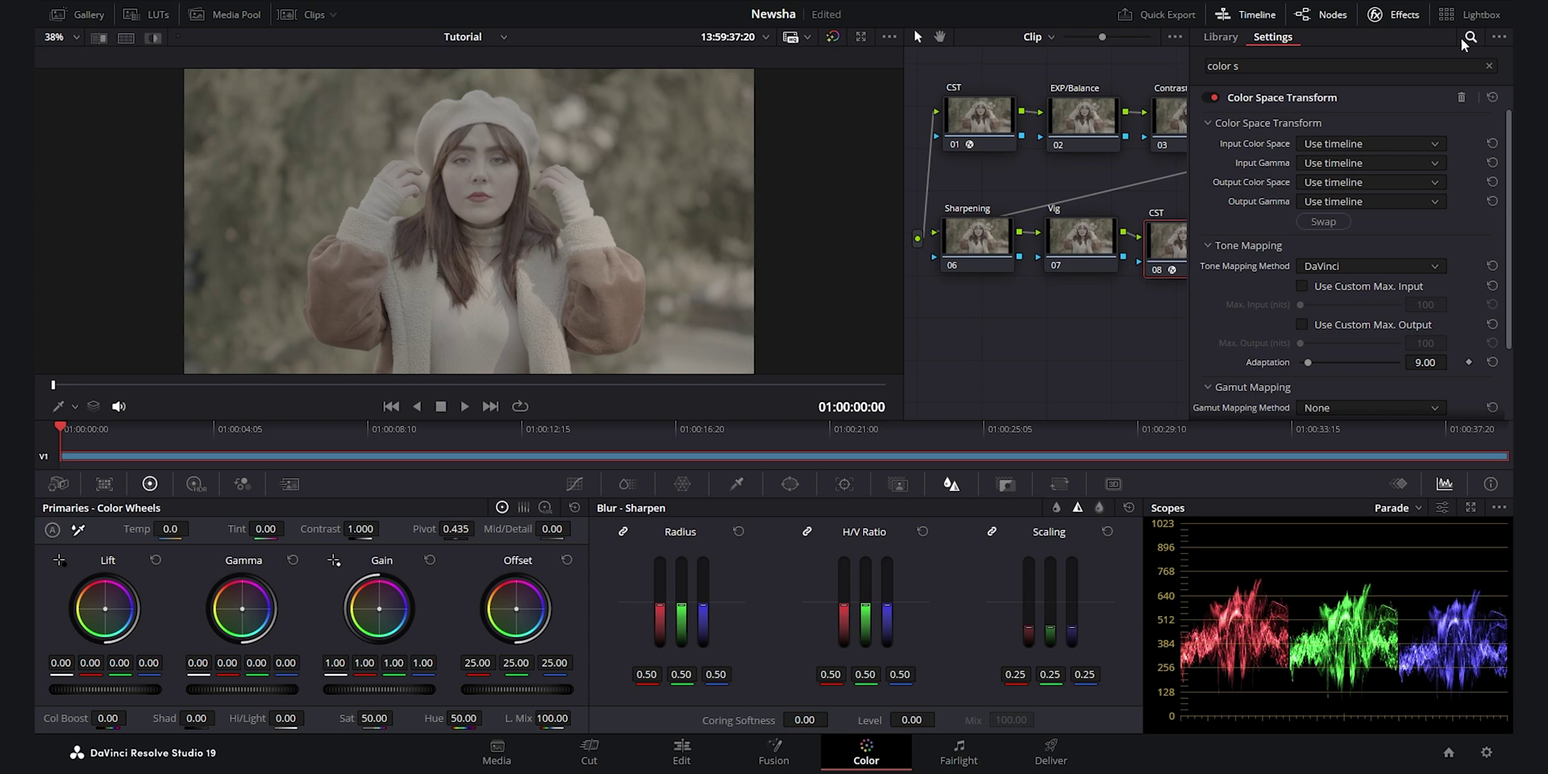
left_click(1369, 142)
scroll(1421, 229, "down", 3)
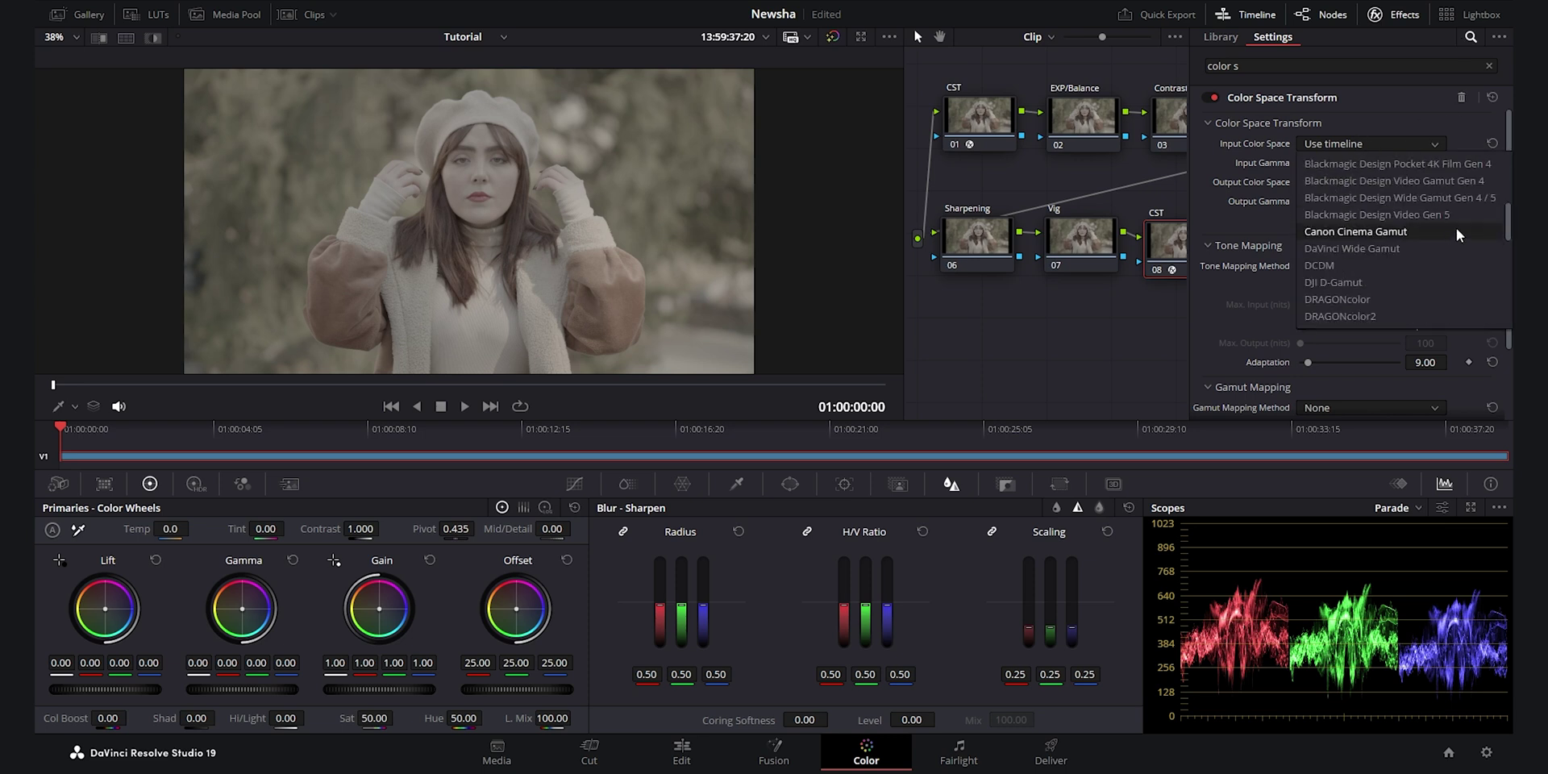
left_click(1390, 249)
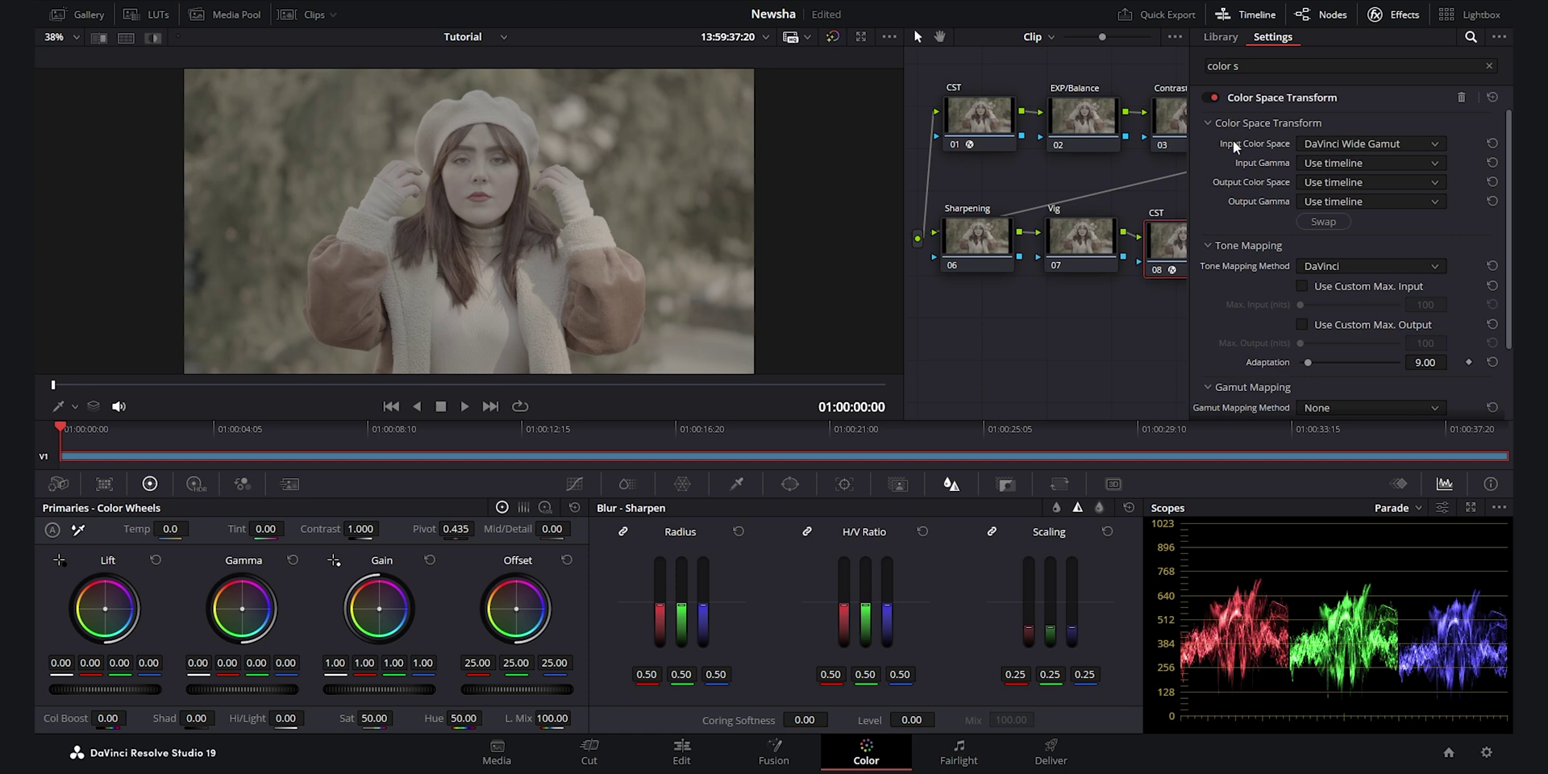
left_click(1358, 166)
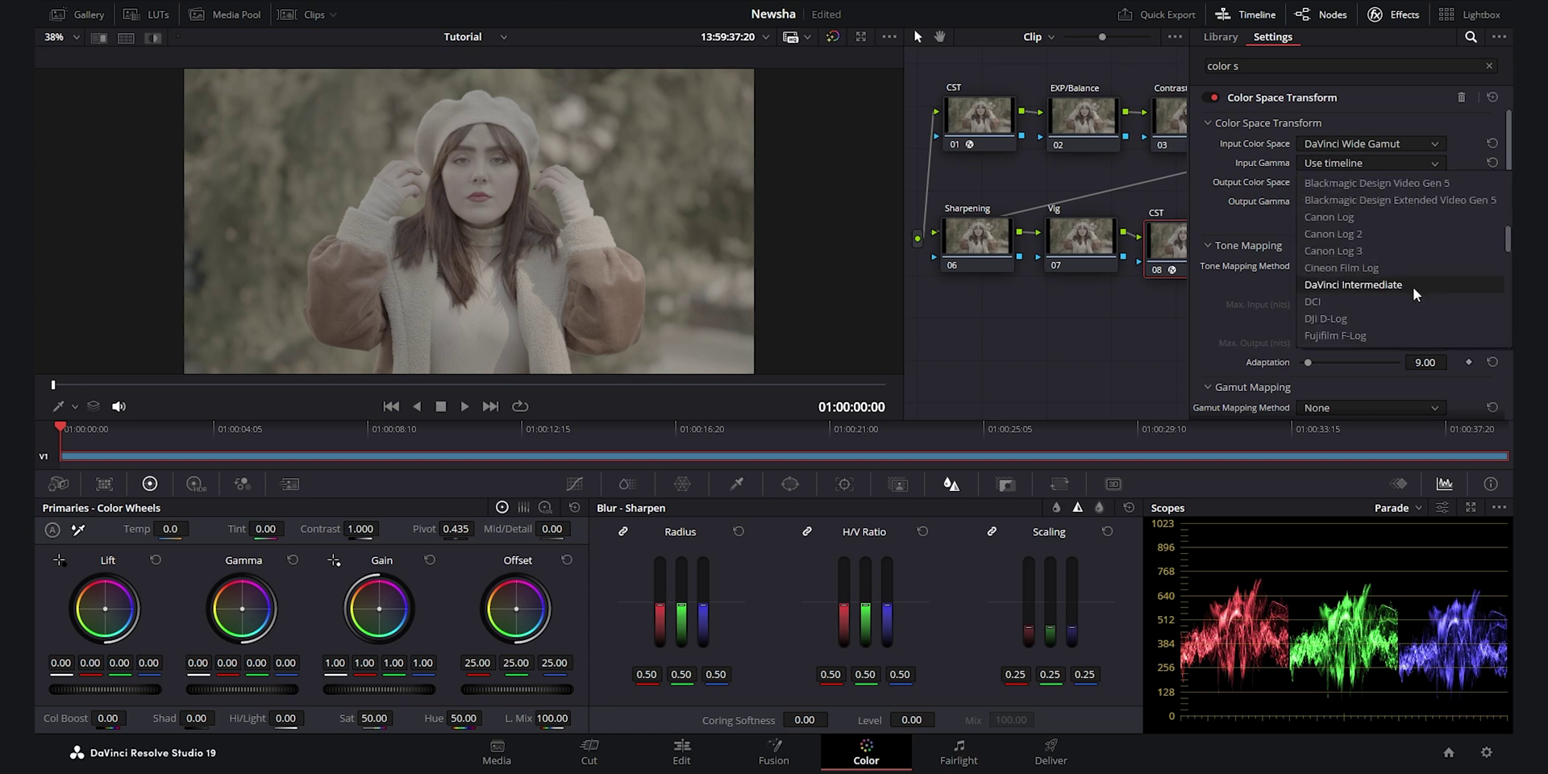
left_click(1382, 284)
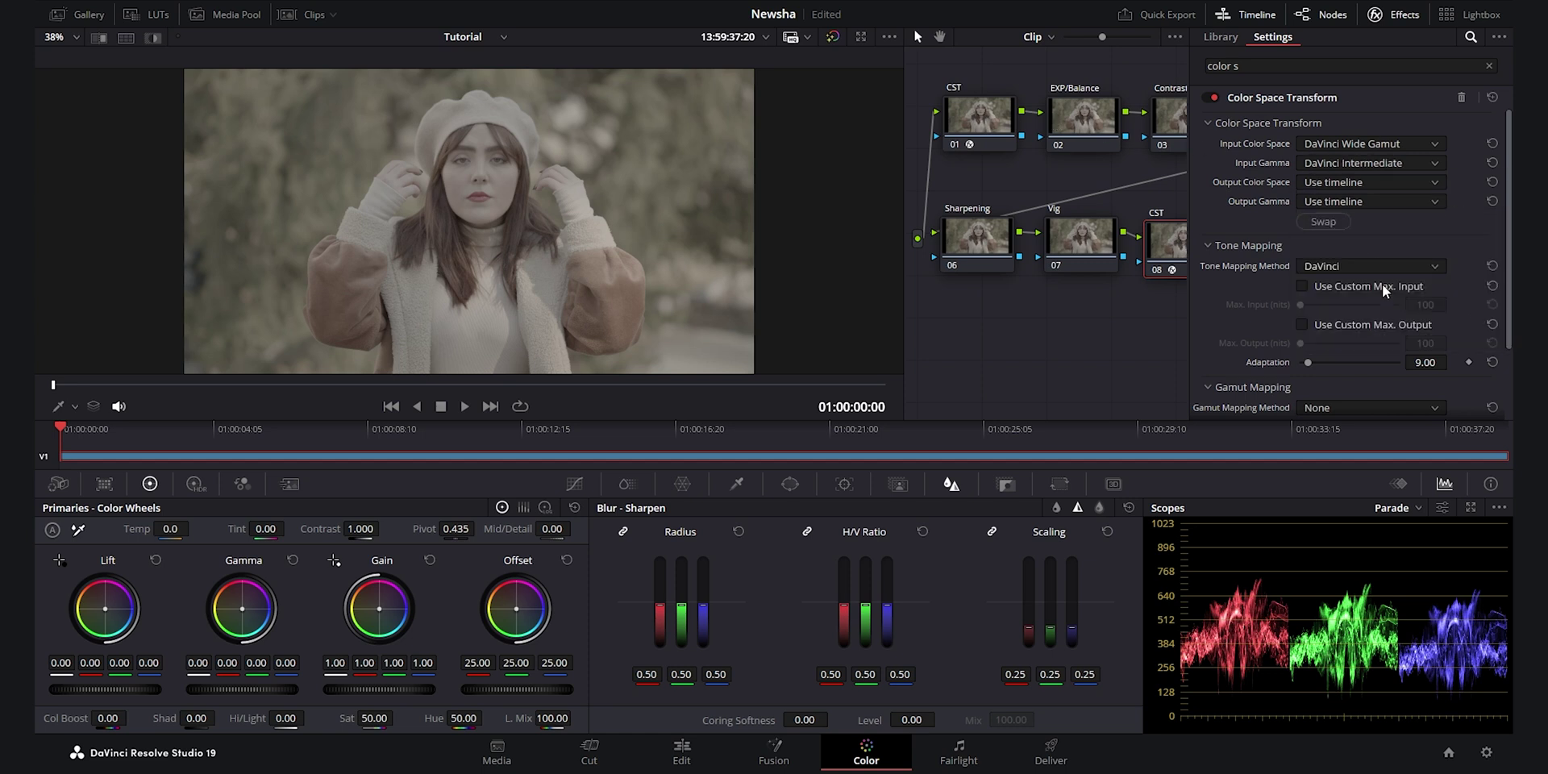
Set node 08's output color space to Rec.709 and its output gamma to Rec.709-A.
left_click(1367, 186)
scroll(1393, 269, "down", 5)
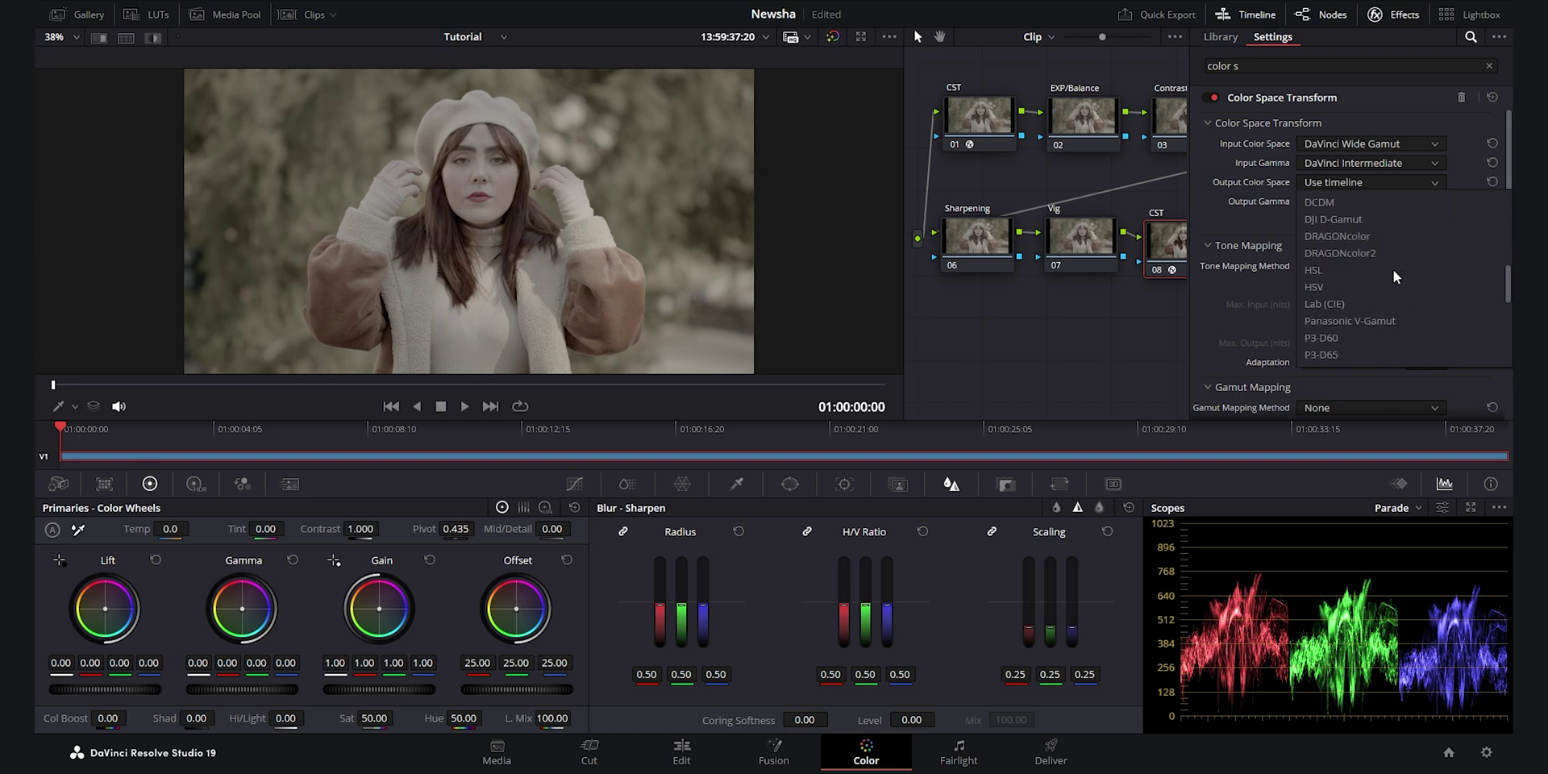
scroll(1402, 288, "up", 3)
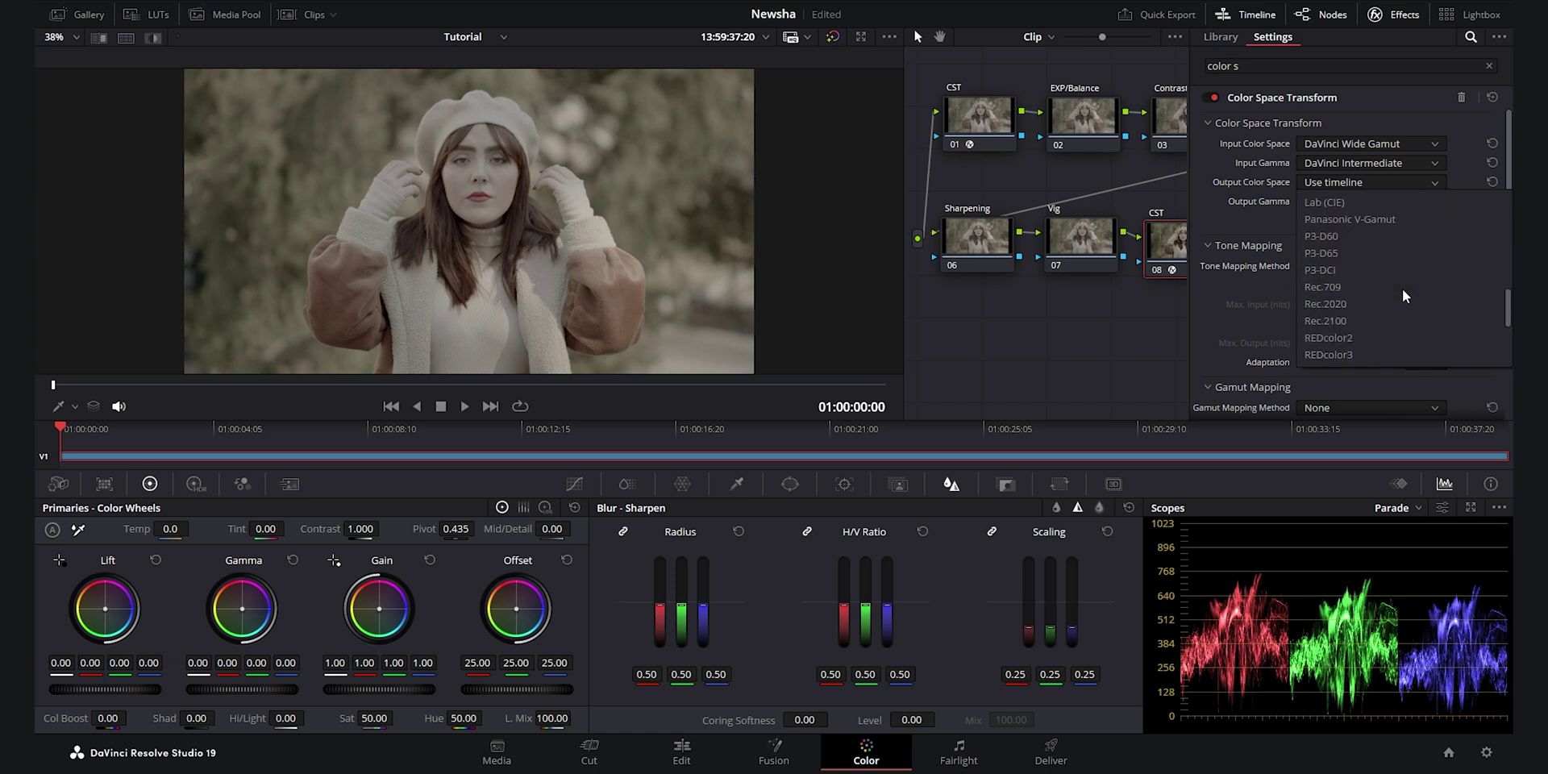
left_click(1343, 289)
left_click(1401, 200)
scroll(1411, 331, "down", 10)
scroll(1411, 338, "up", 5)
scroll(1400, 326, "up", 5)
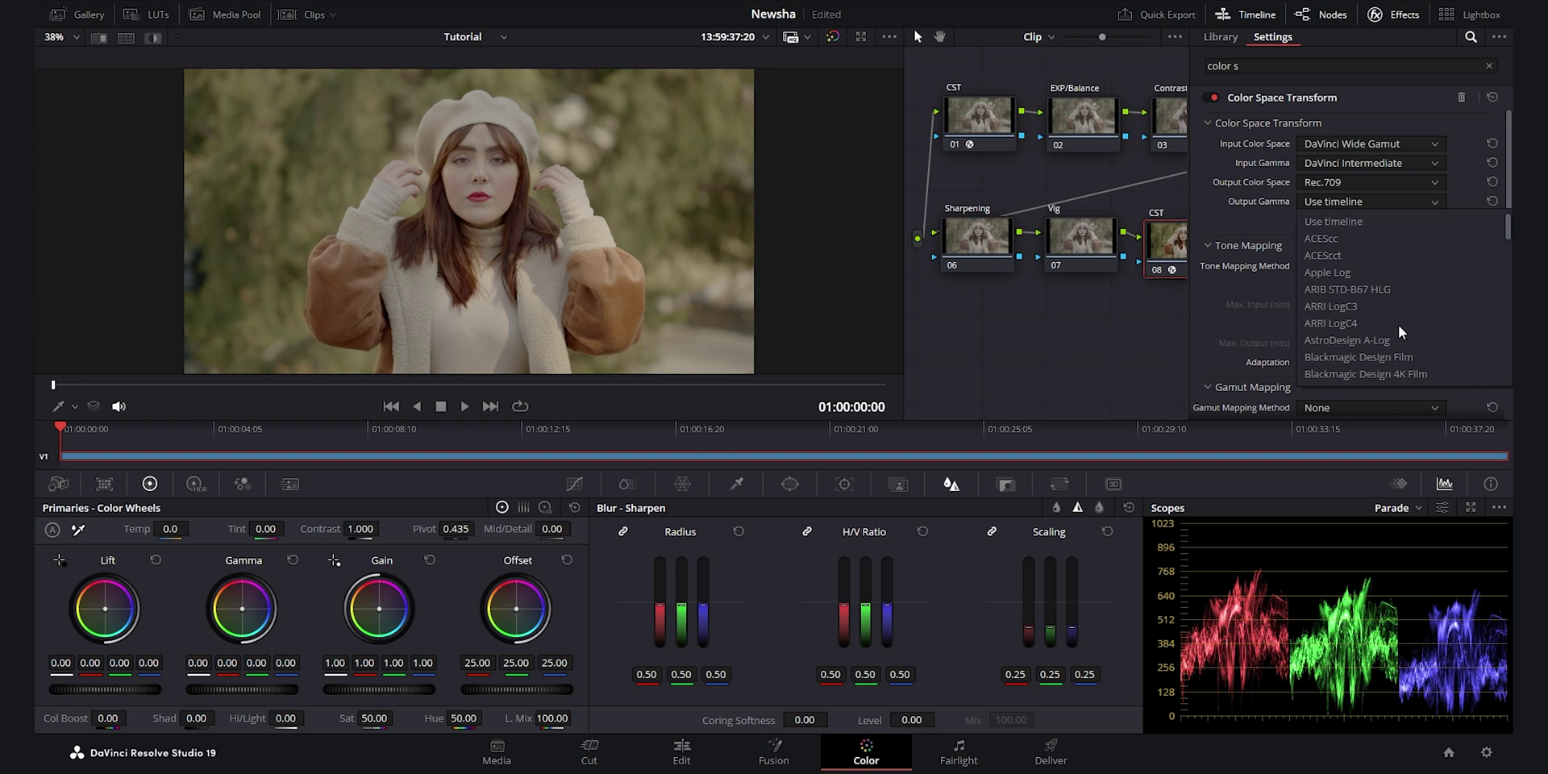
scroll(1380, 307, "down", 6)
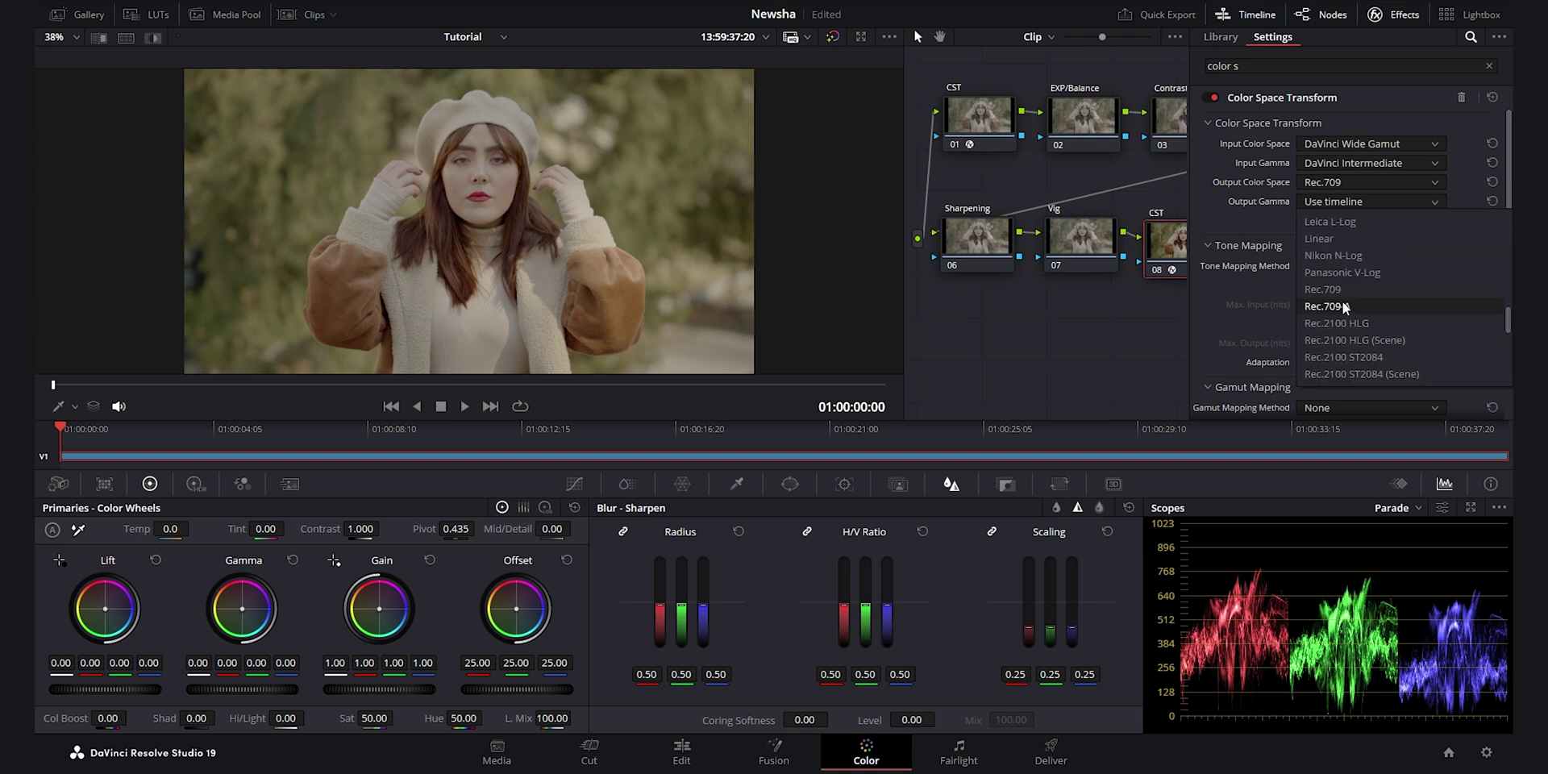
left_click(1342, 306)
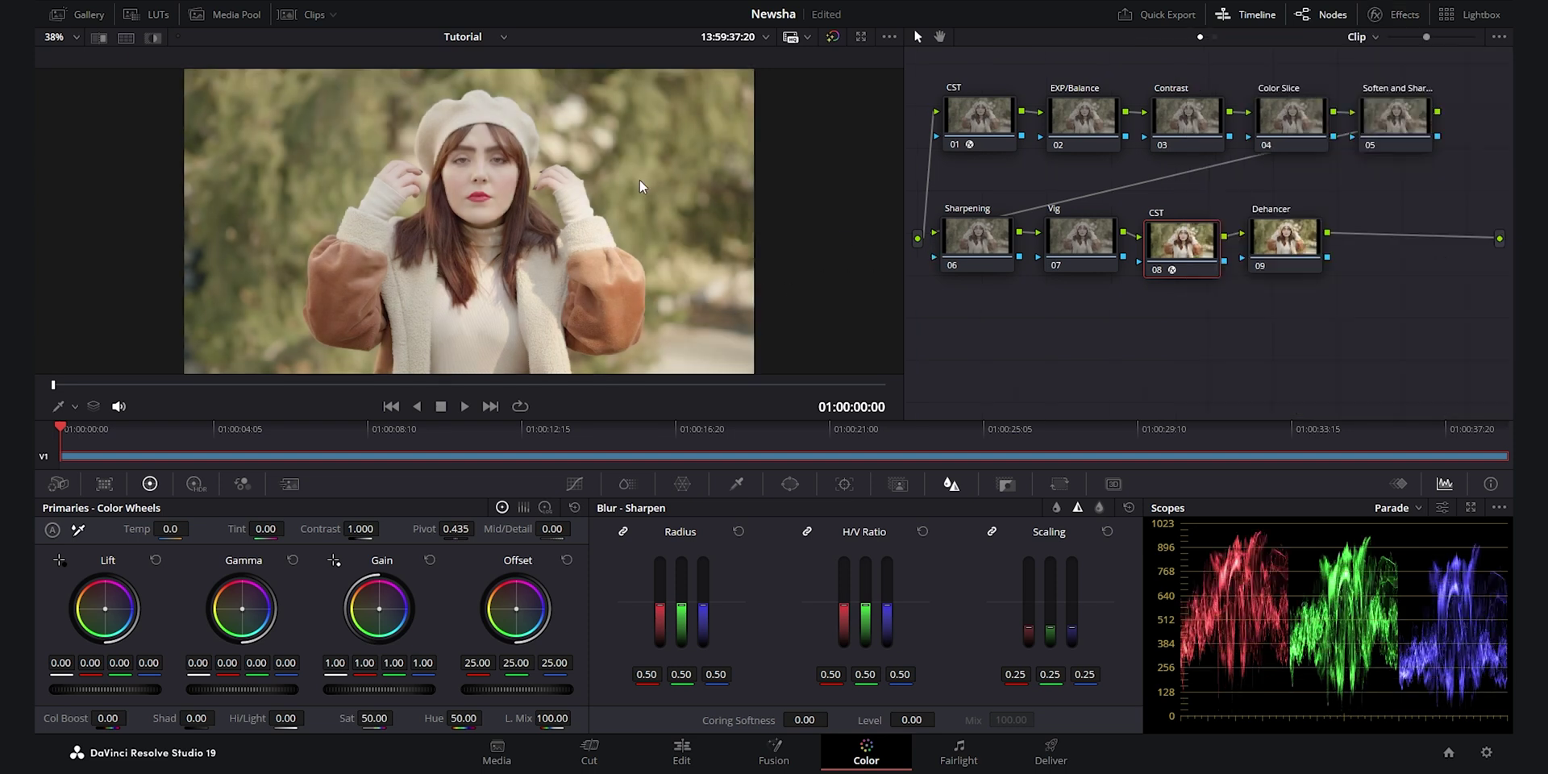
At 01:00:19:05, set the EXP/Balance node's HDR Global exposure to -0.37 and saturation to 1.05, and slightly adjust the Global color balance.
left_click_drag(186, 388, 460, 406)
left_click(1072, 119)
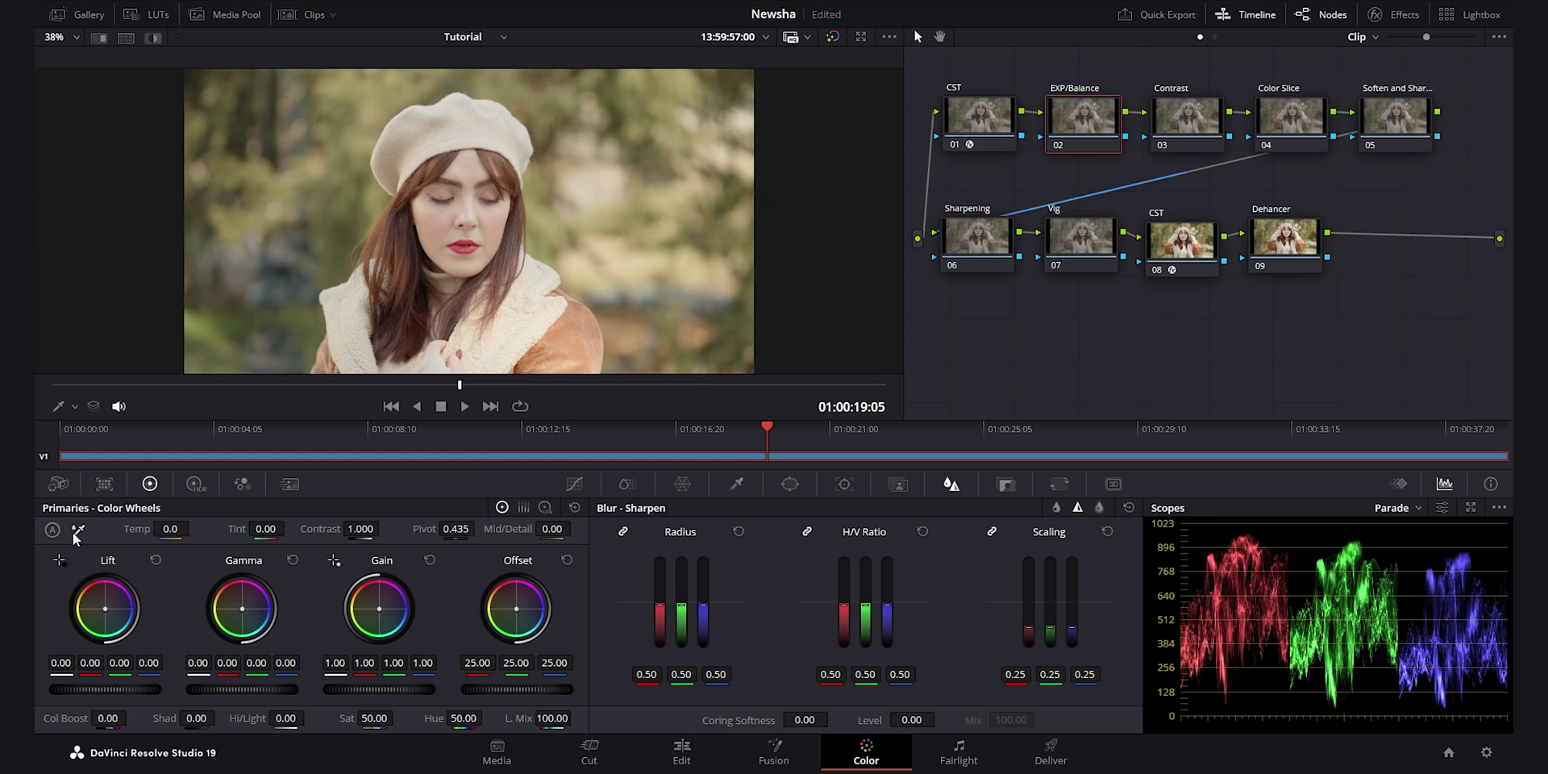
left_click(194, 485)
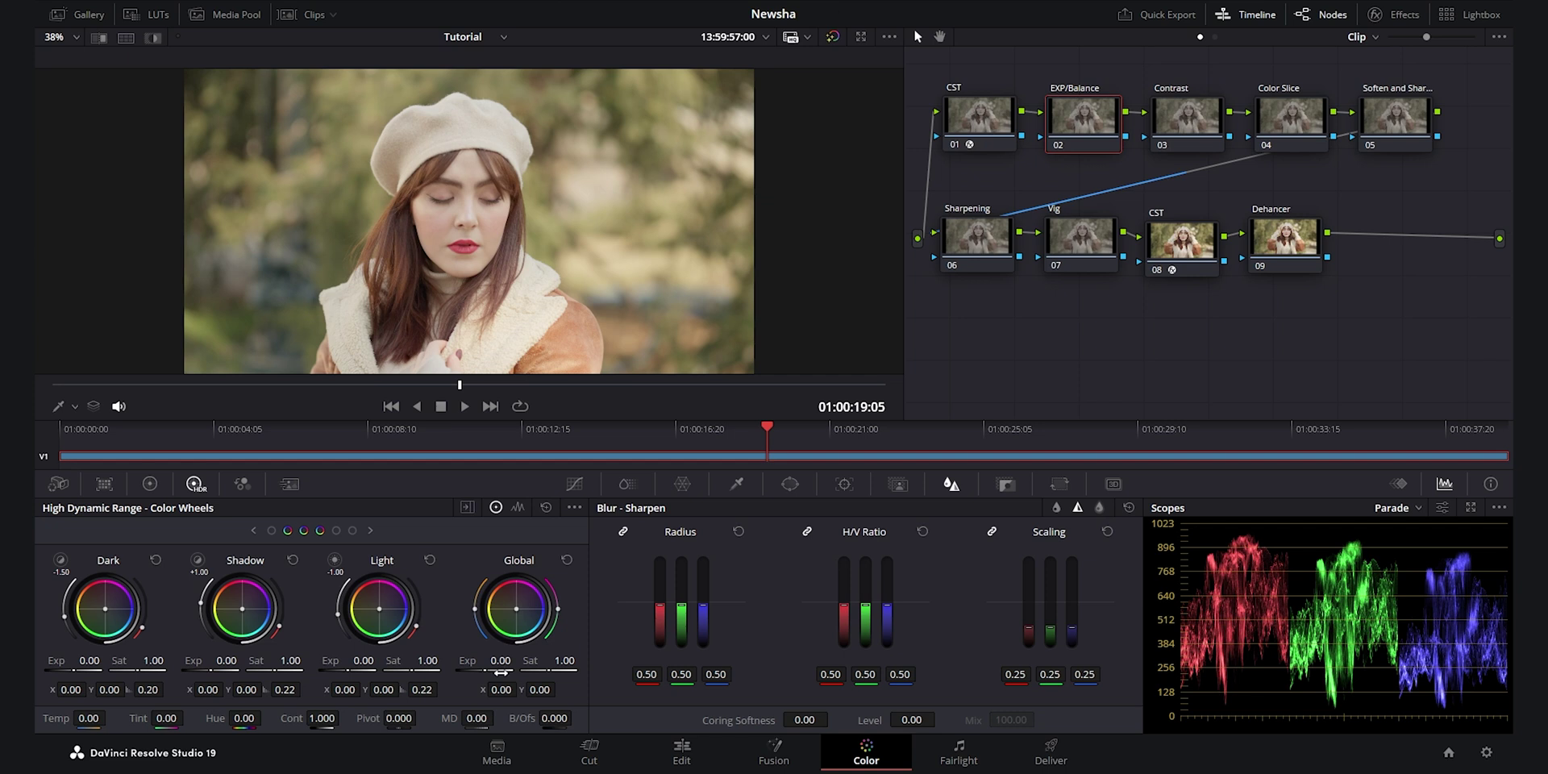
left_click_drag(500, 671, 486, 671)
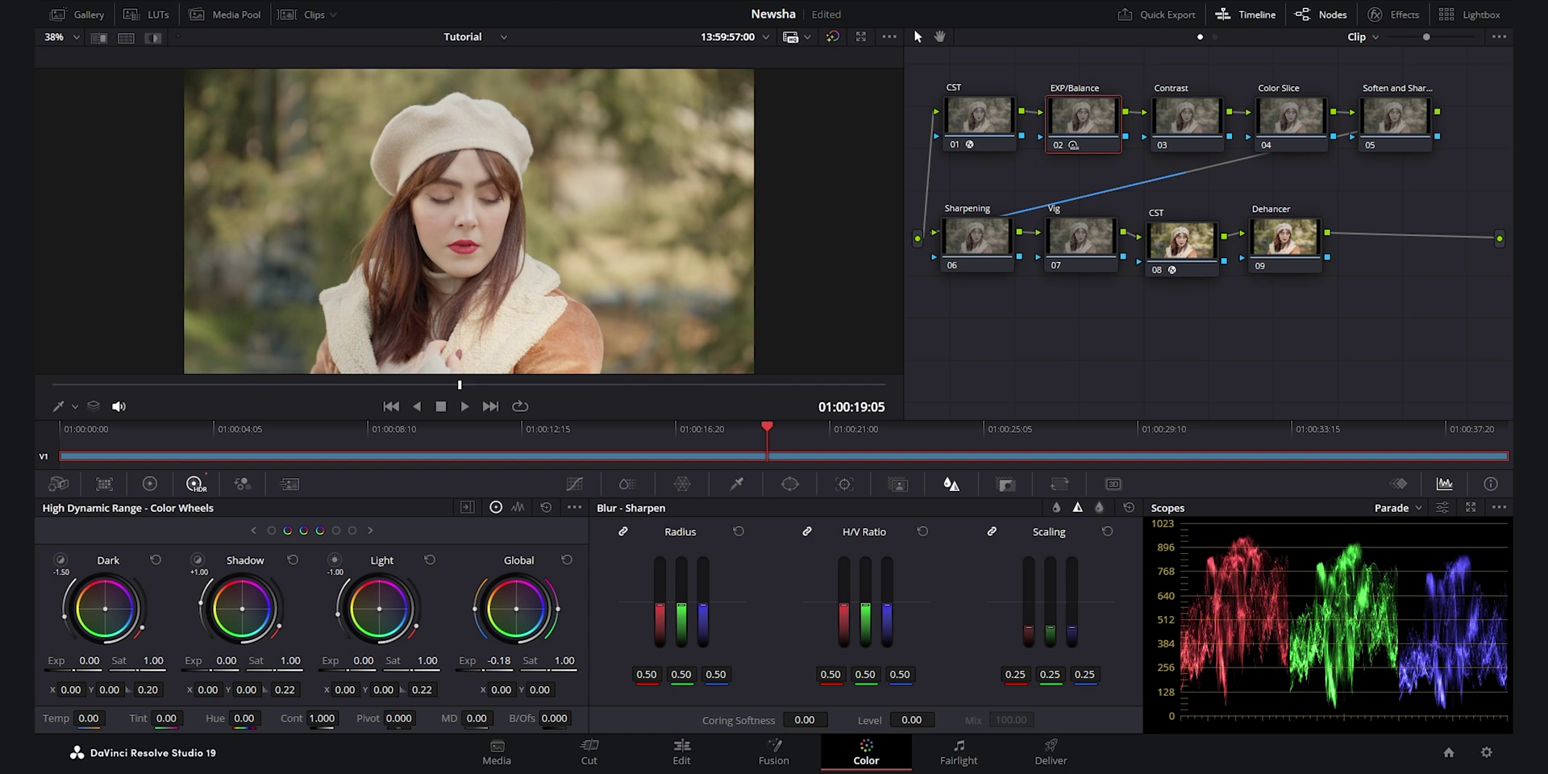
left_click_drag(484, 671, 571, 661)
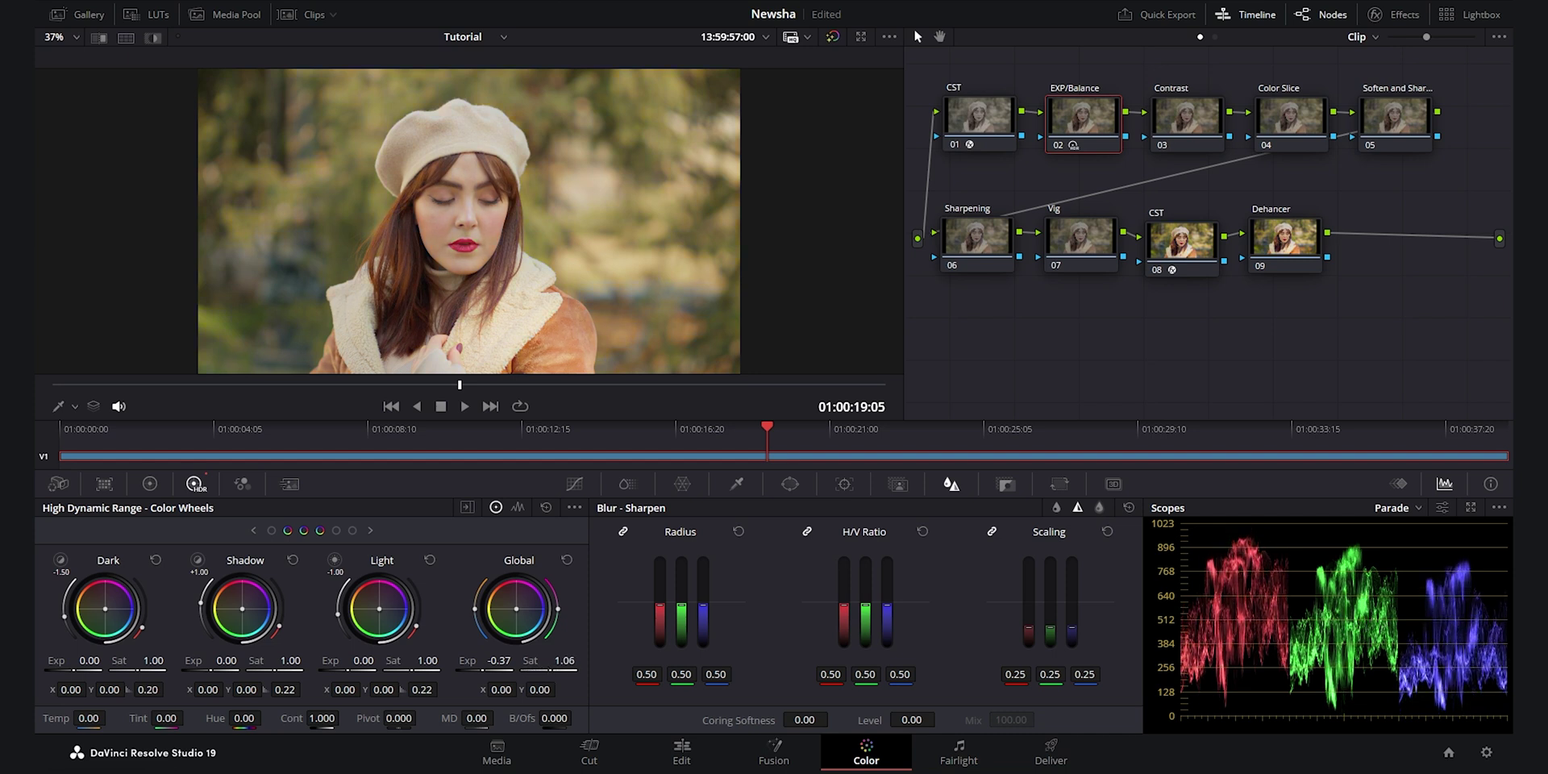
scroll(466, 197, "up", 5)
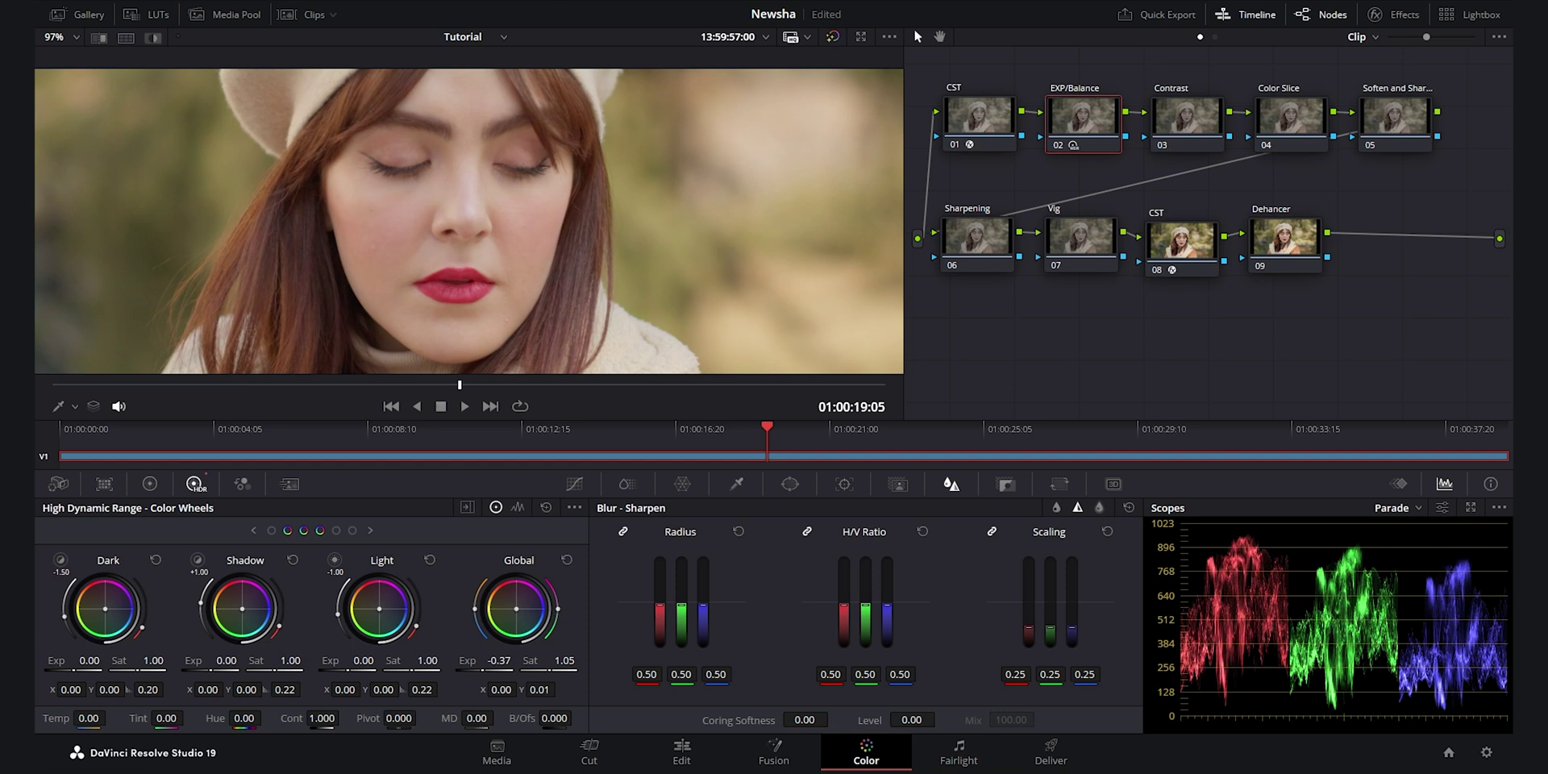
left_click_drag(516, 608, 516, 608)
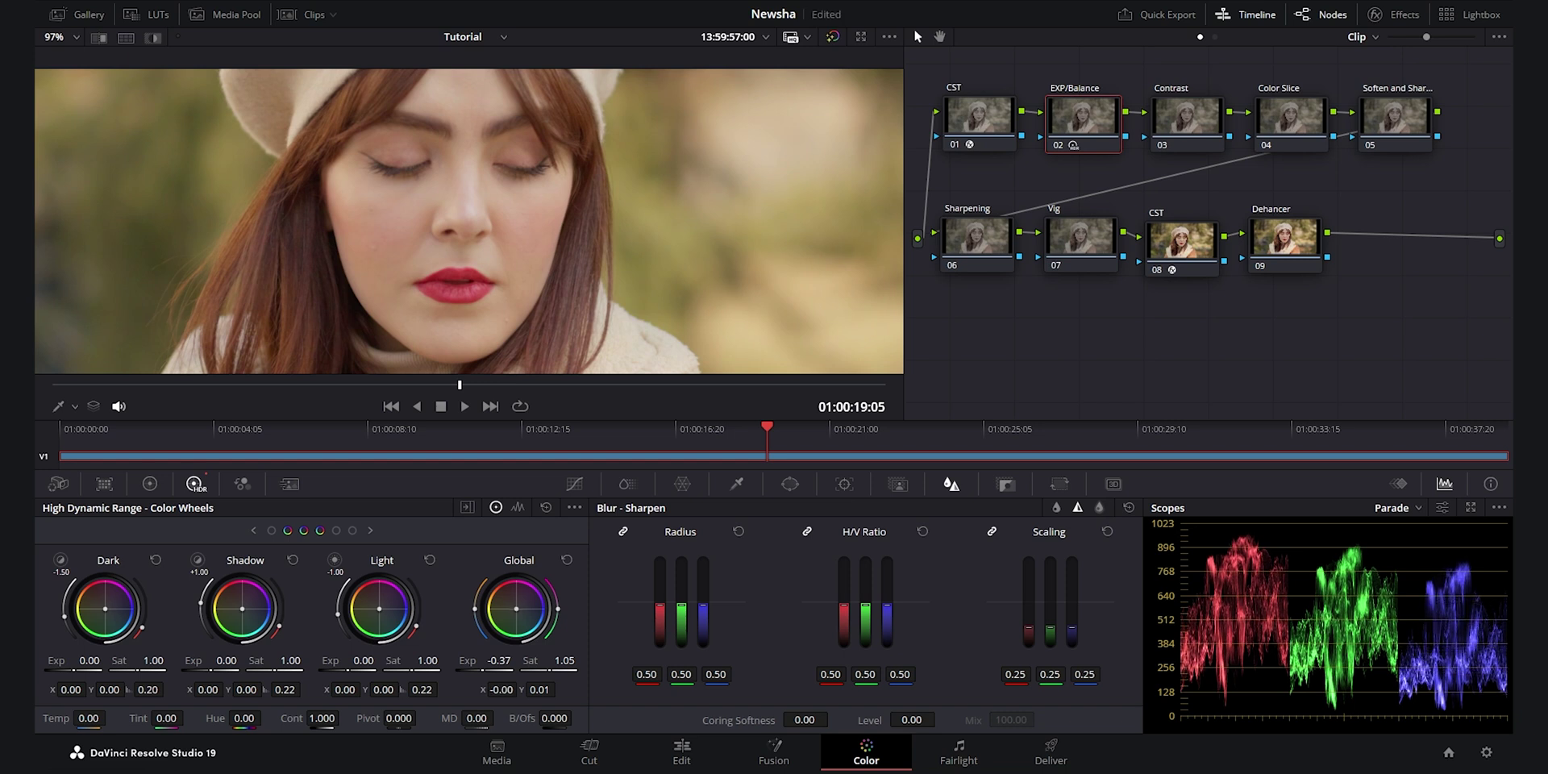
Compare the portrait with the EXP/Balance node's correction off and on, both close up and as a full frame.
left_click_drag(516, 608, 516, 608)
scroll(534, 185, "down", 3)
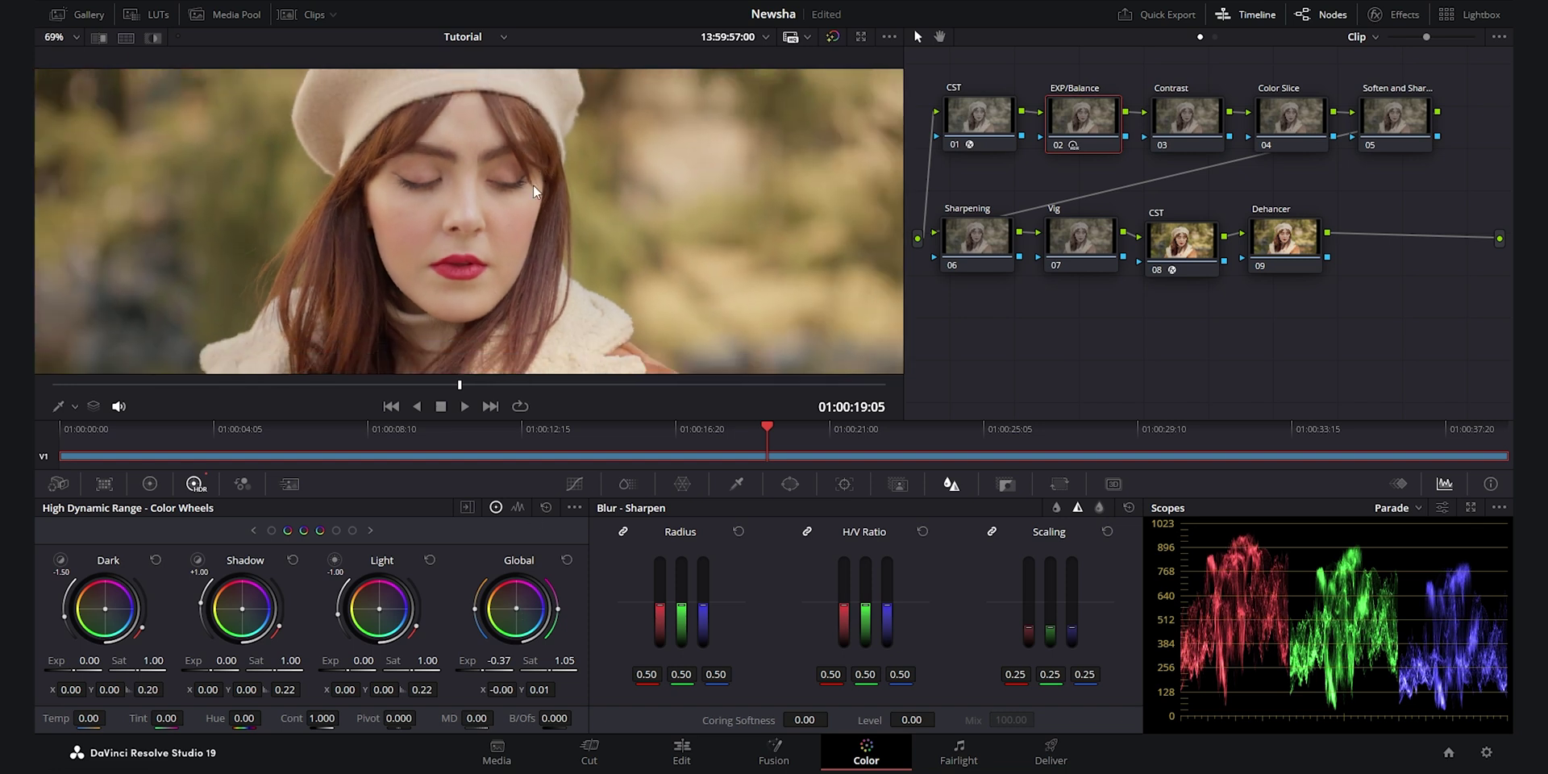
key("ctrl+d")
key("ctrl+d")
key("ctrl+d")
key("ctrl+d")
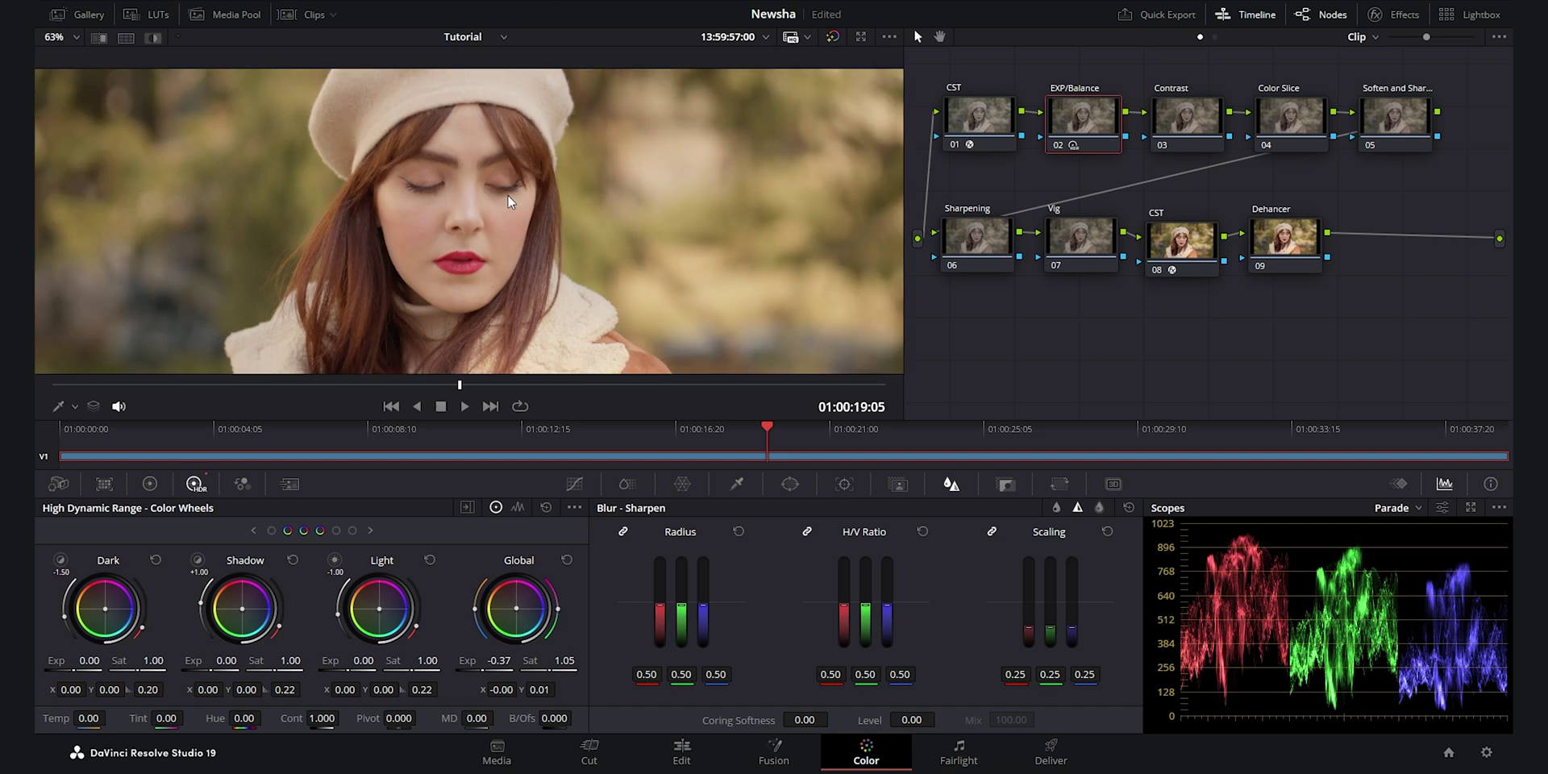
scroll(512, 195, "down", 4)
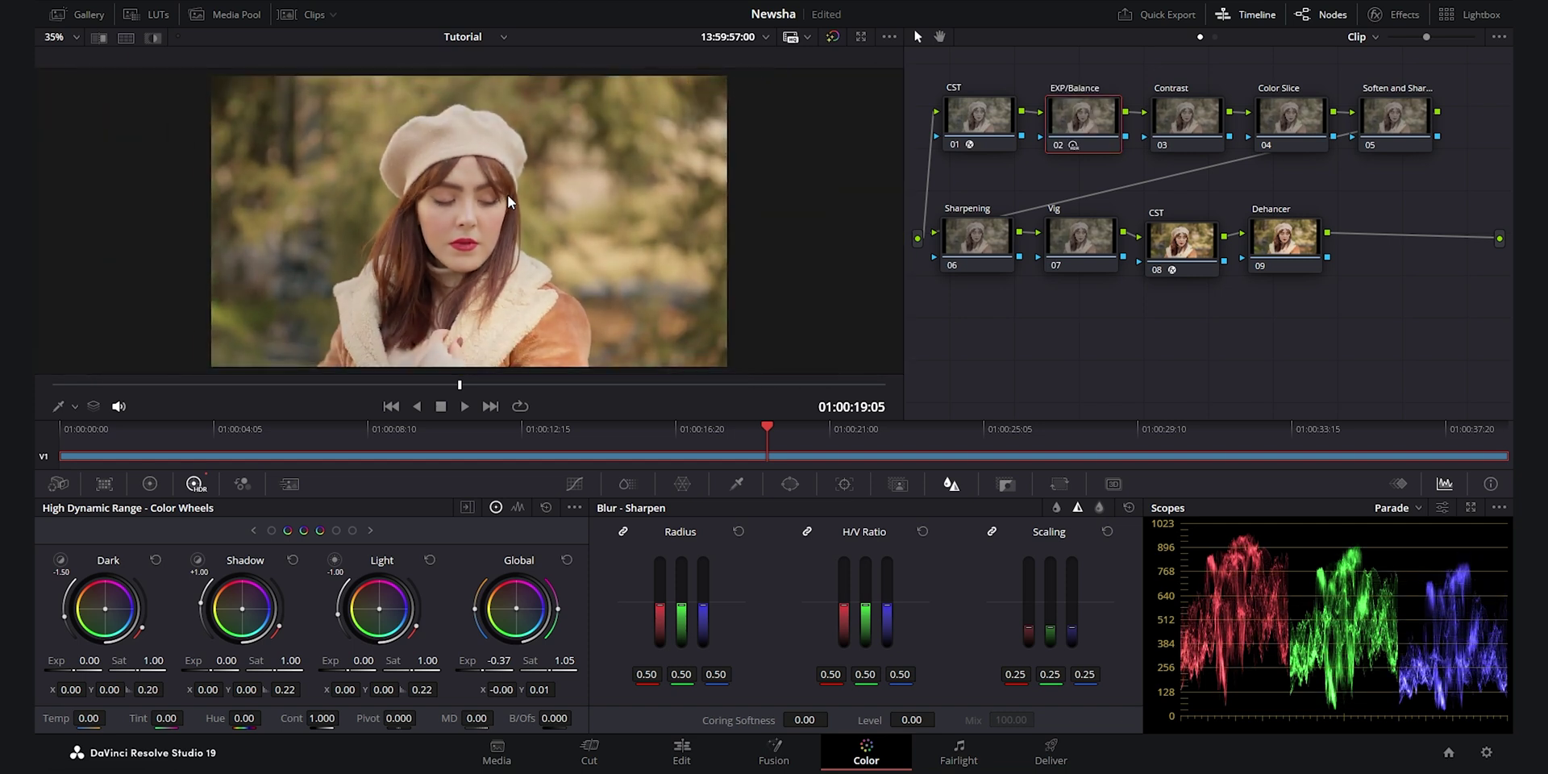
scroll(493, 203, "up", 3)
scroll(491, 206, "down", 3)
On the Contrast node, set the primary Lift to -0.03 and the Gain to 1.03 across all channels.
left_click(1183, 121)
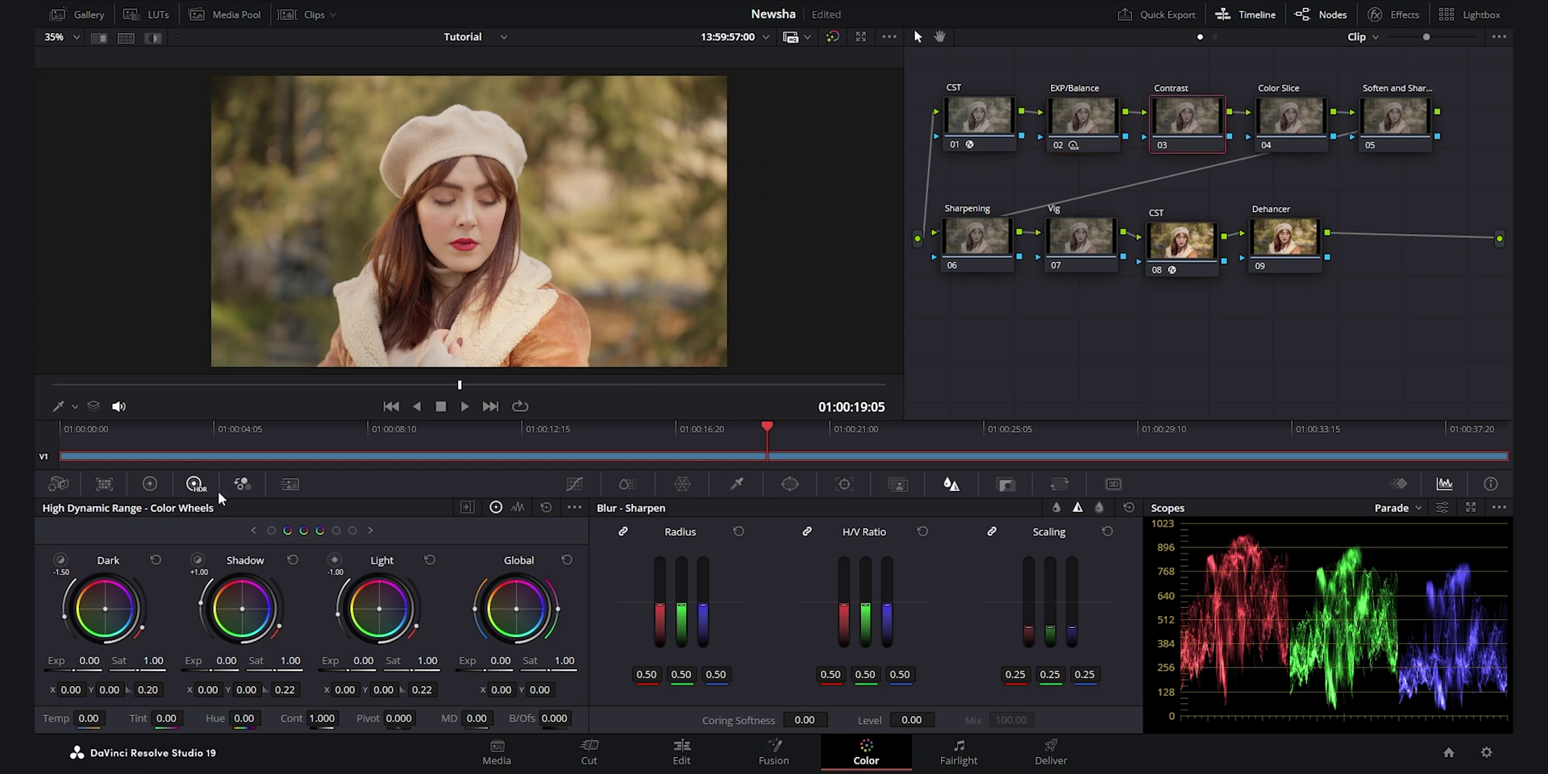
left_click(151, 486)
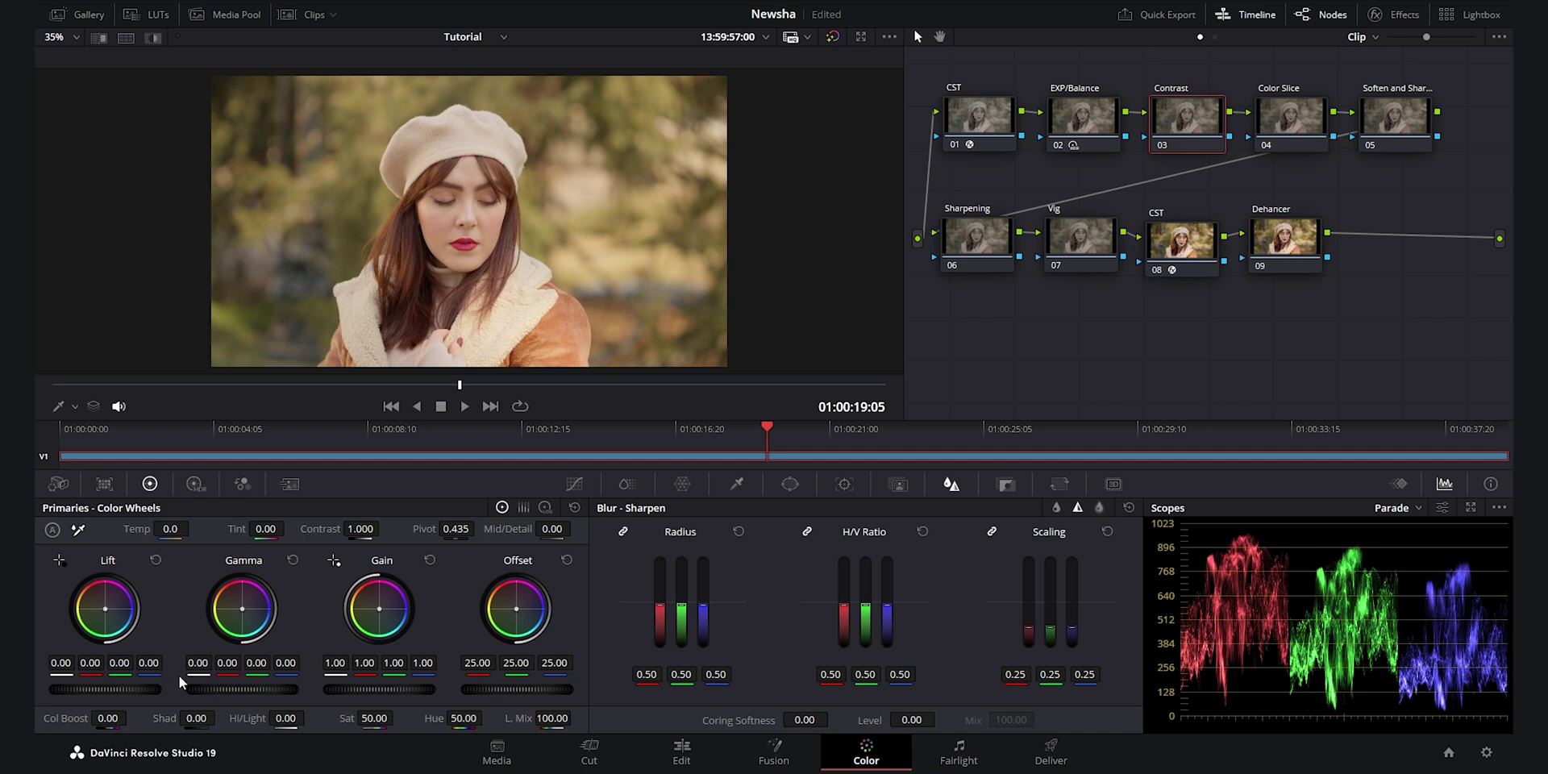
scroll(137, 687, "down", 3)
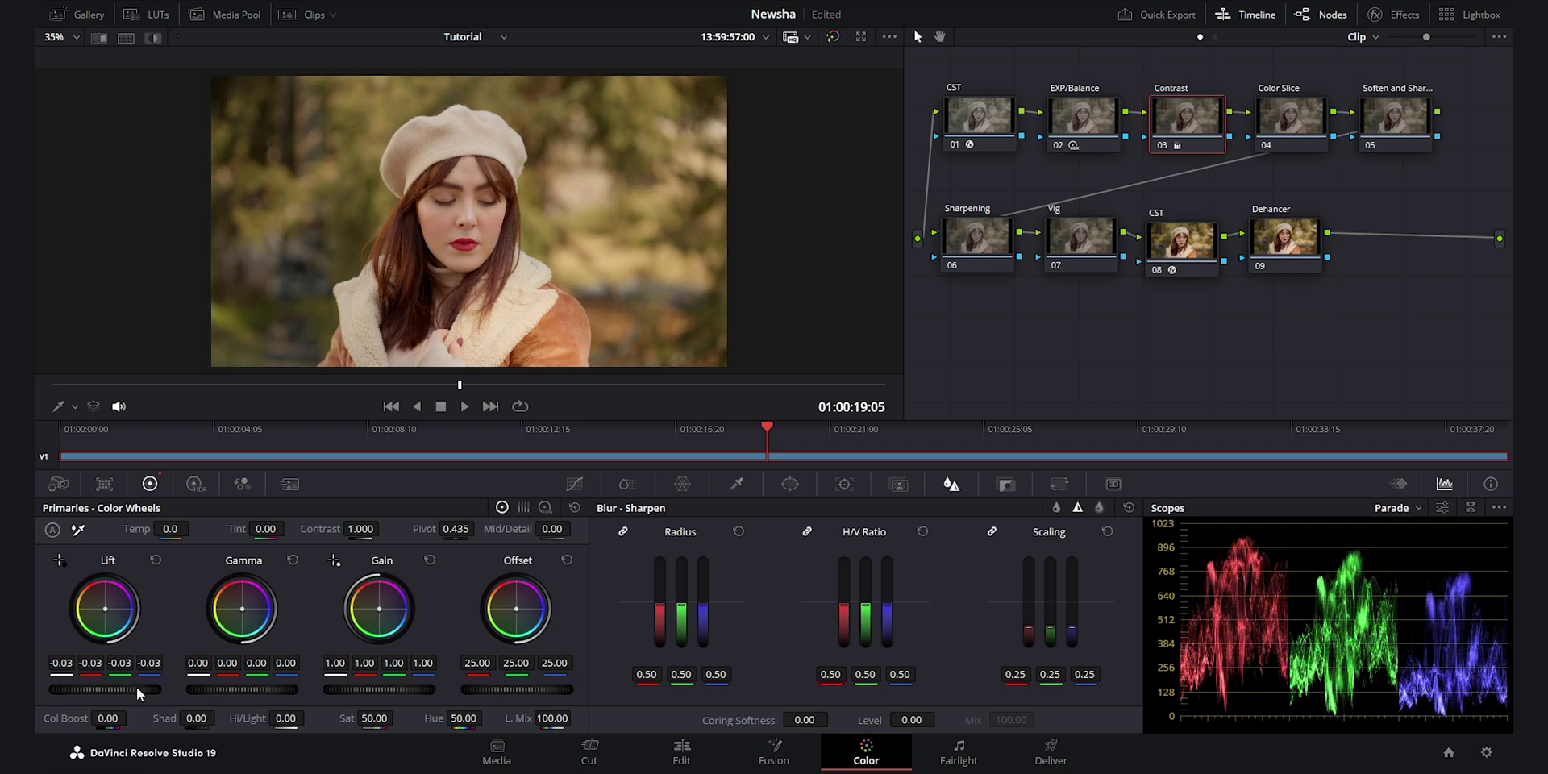
scroll(397, 689, "up", 3)
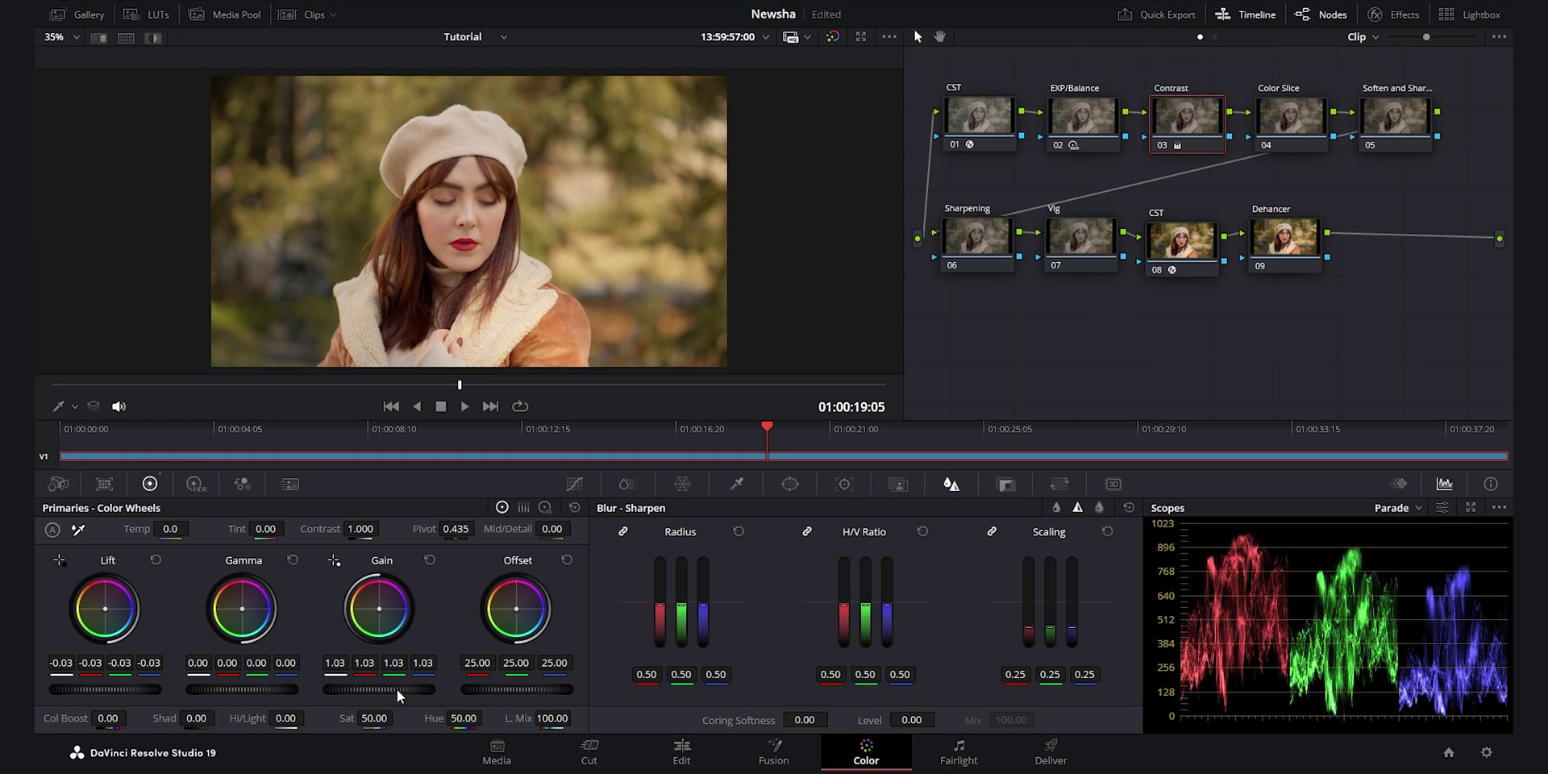
Set the Contrast node's log Shadow wheel to -0.03 for red, green and blue.
left_click(545, 507)
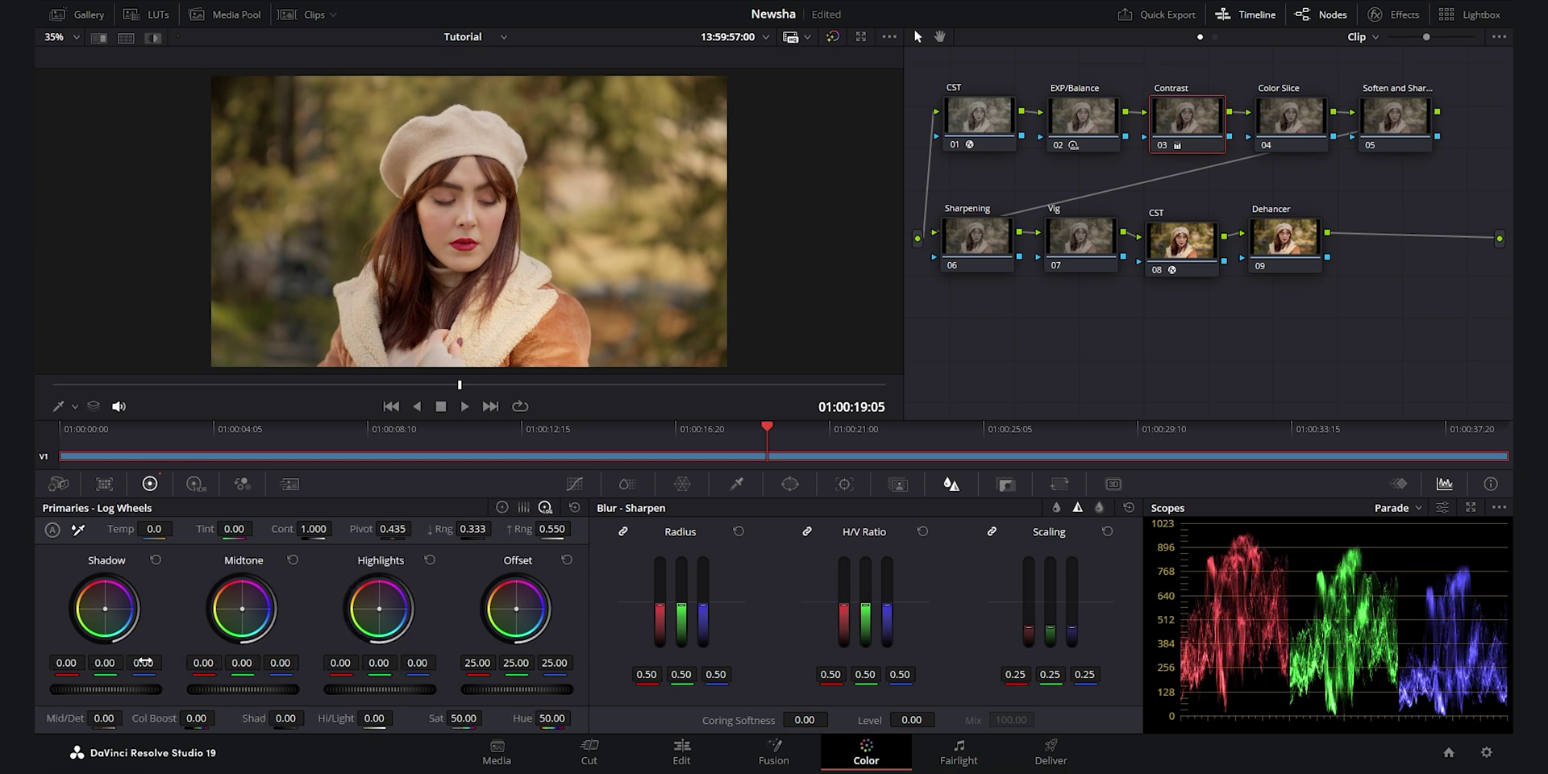
scroll(119, 692, "down", 3)
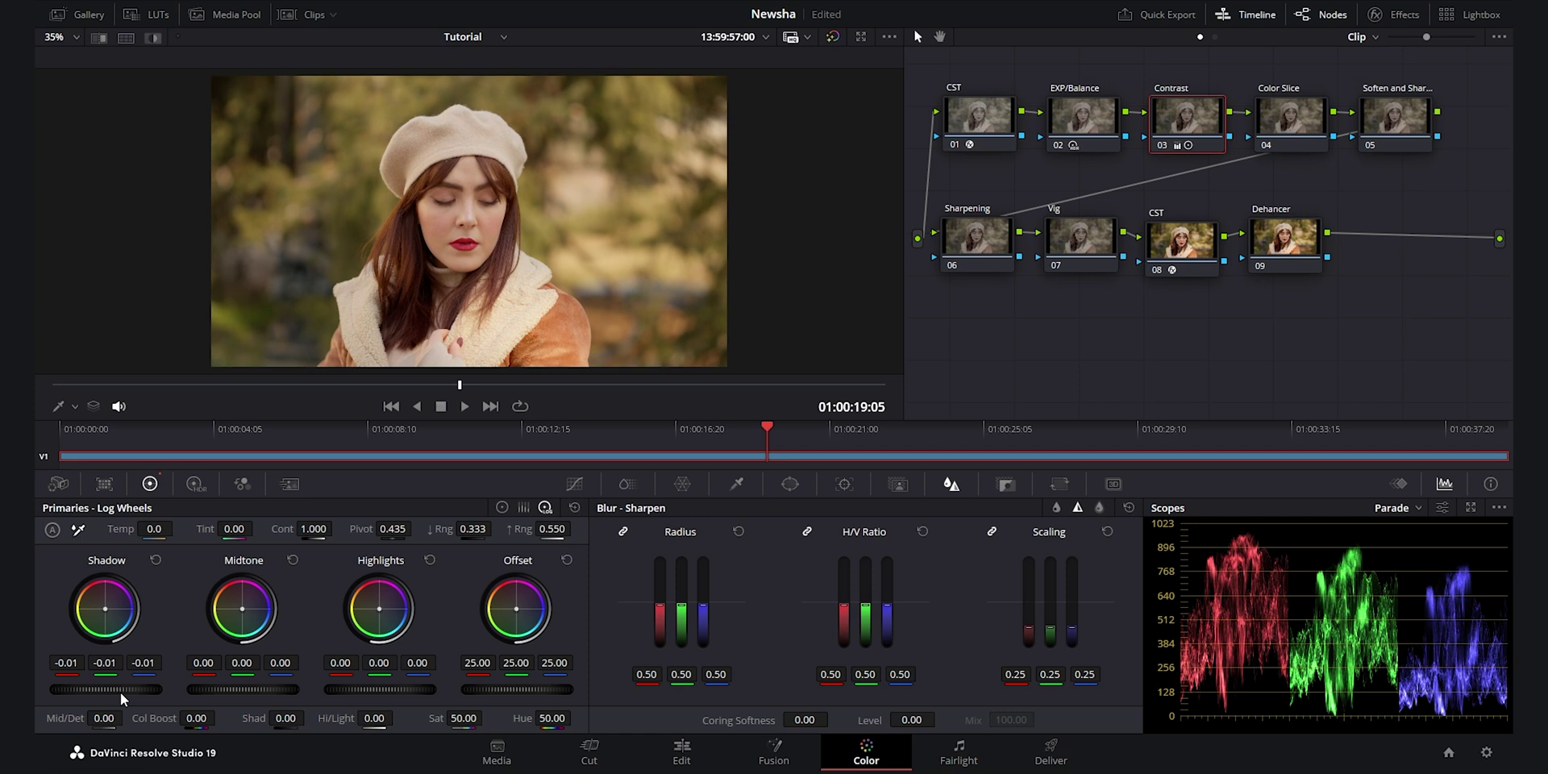
scroll(394, 248, "up", 3)
Compare the hair, lips and full frame with the log Shadow adjustment reset and restored.
scroll(394, 248, "up", 8)
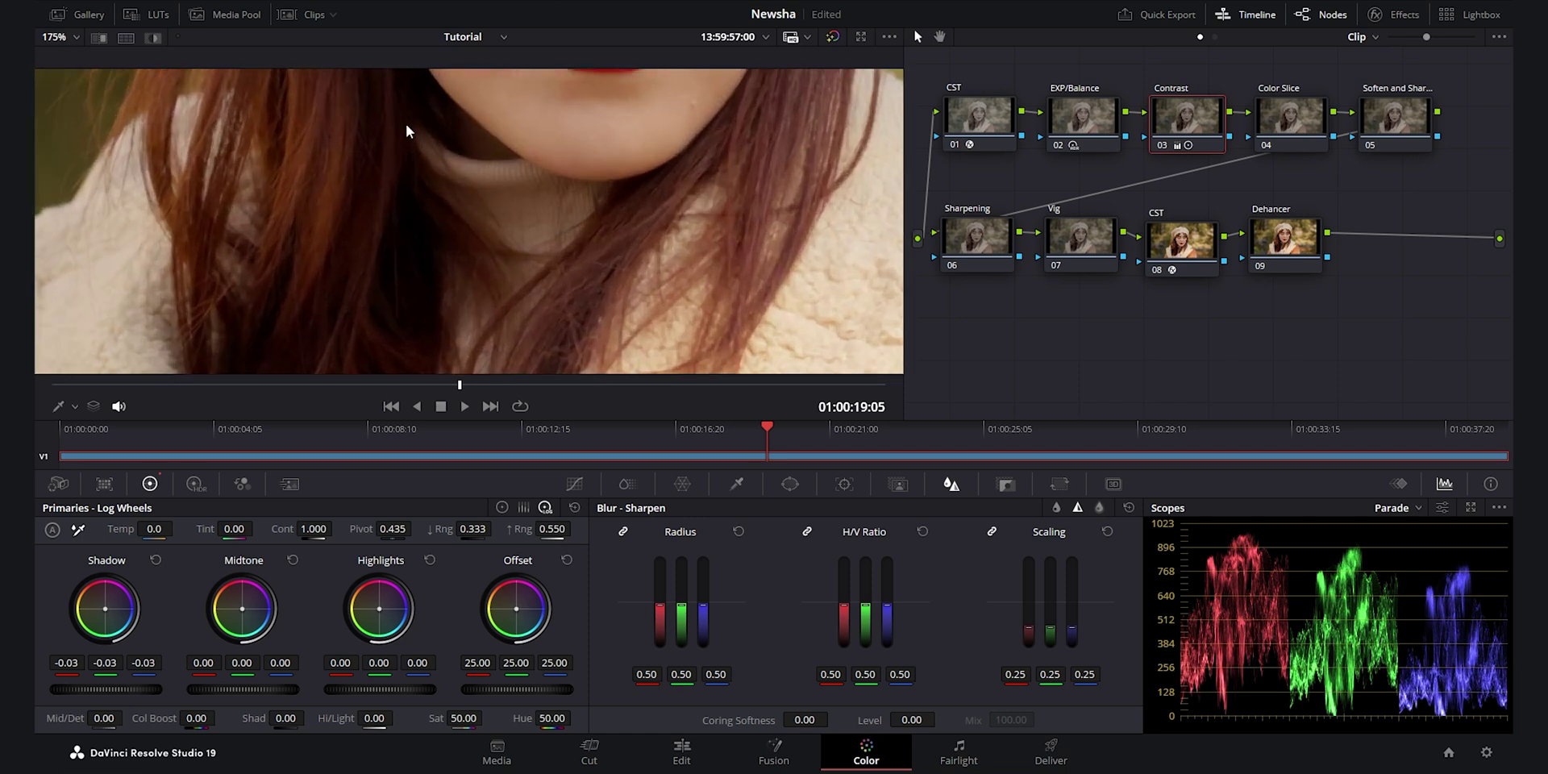
left_click(156, 560)
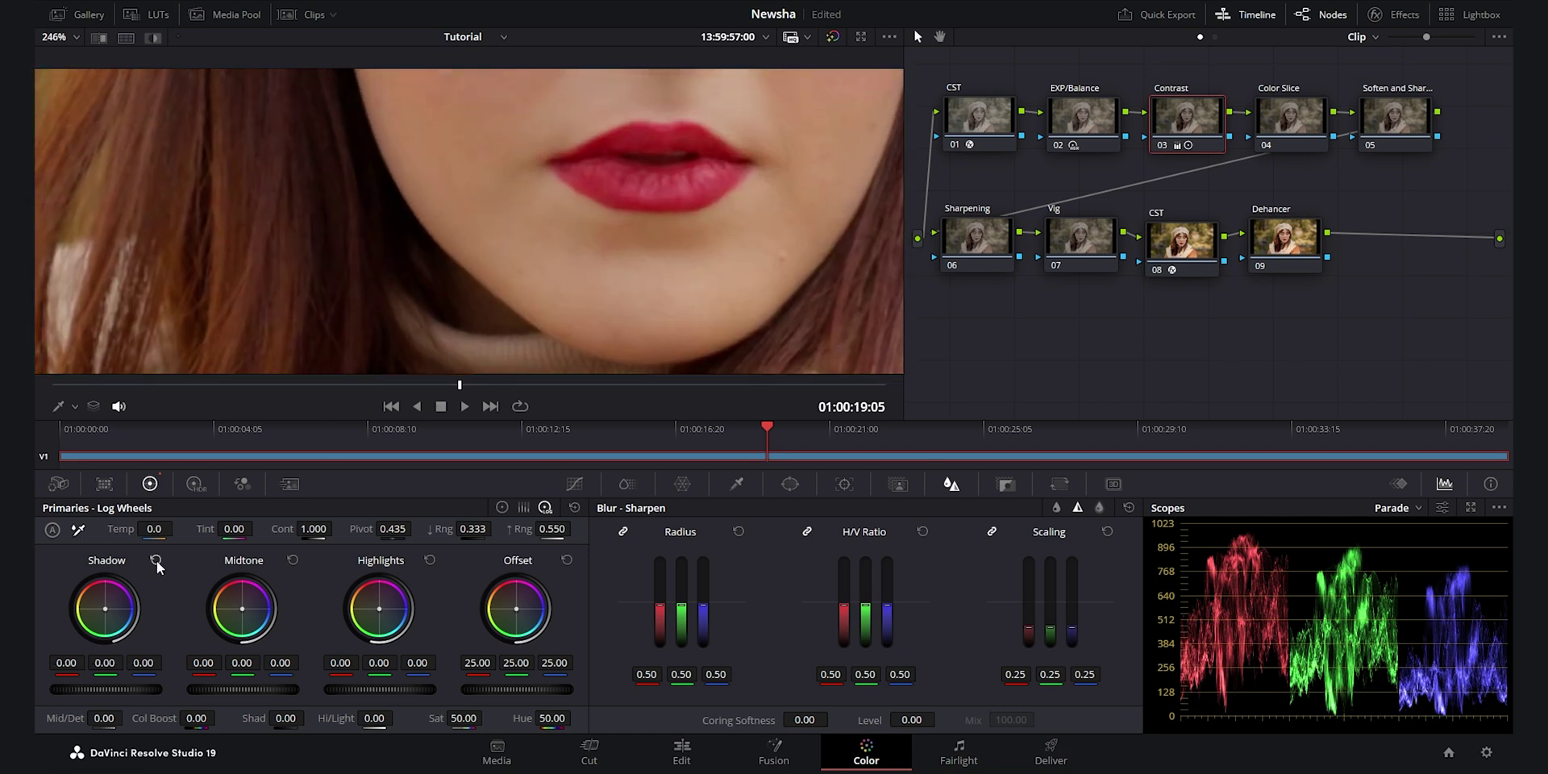
scroll(121, 688, "down", 2)
scroll(121, 689, "down", 1)
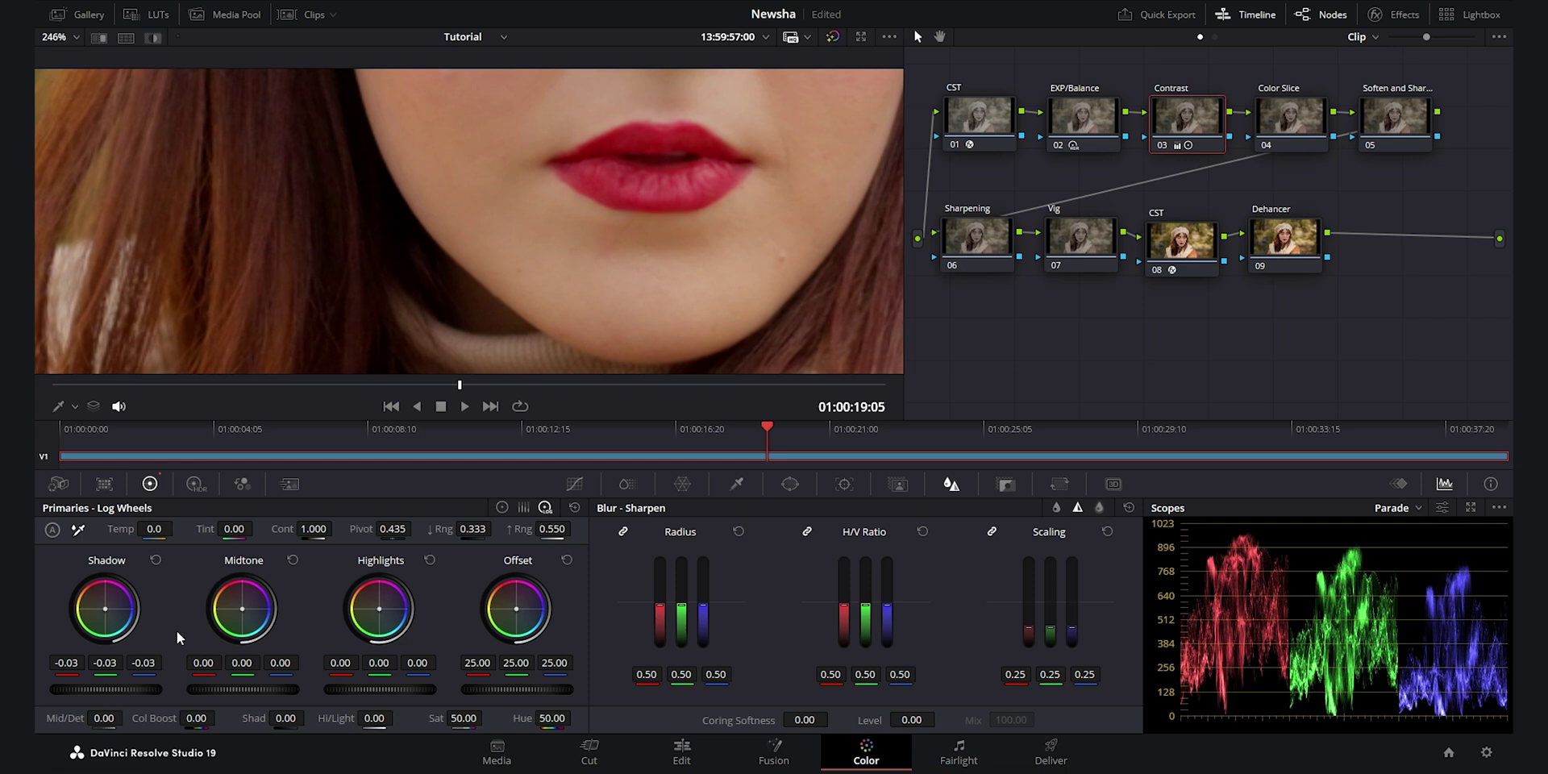
scroll(568, 185, "down", 10)
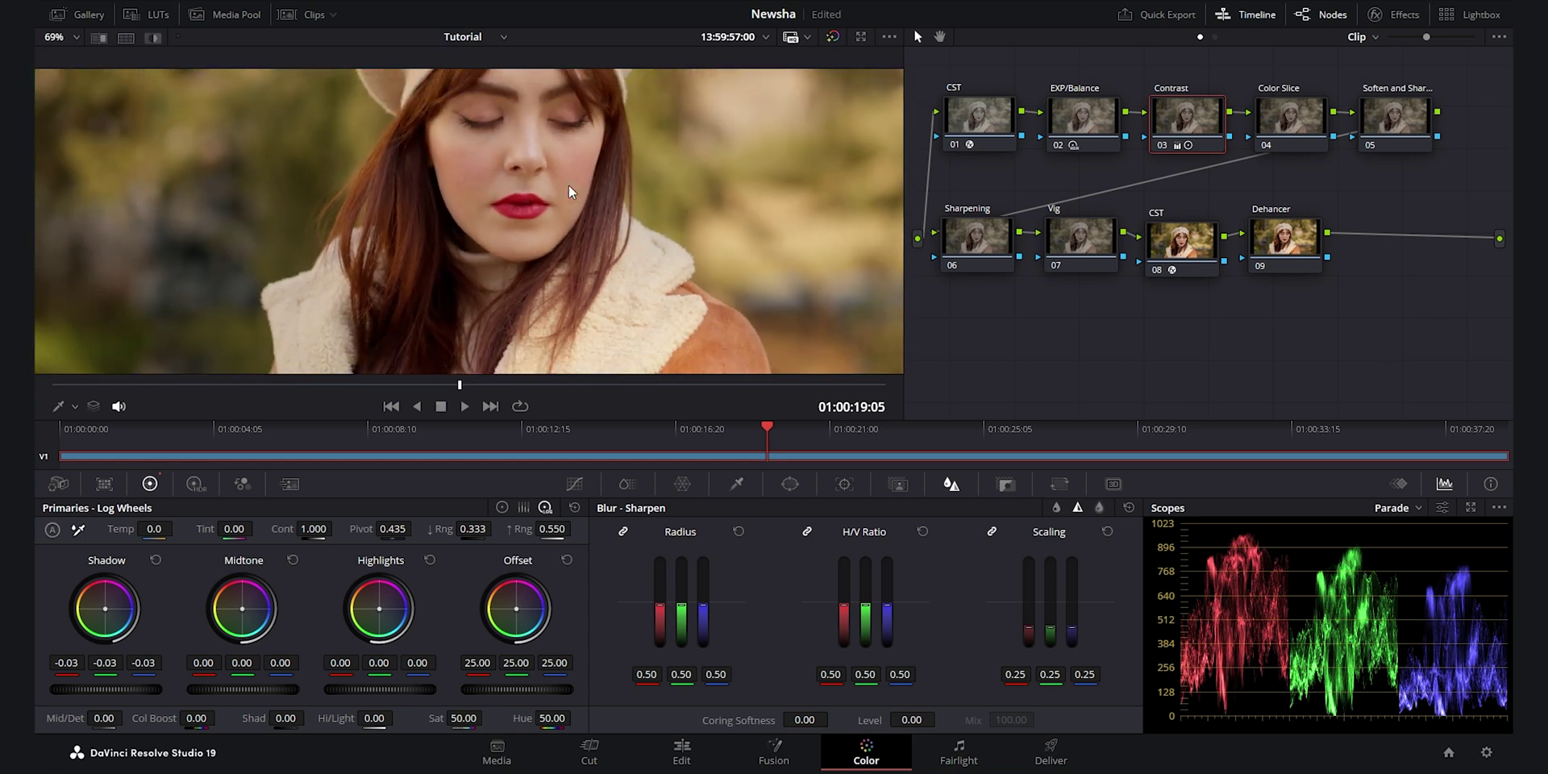
scroll(568, 185, "down", 2)
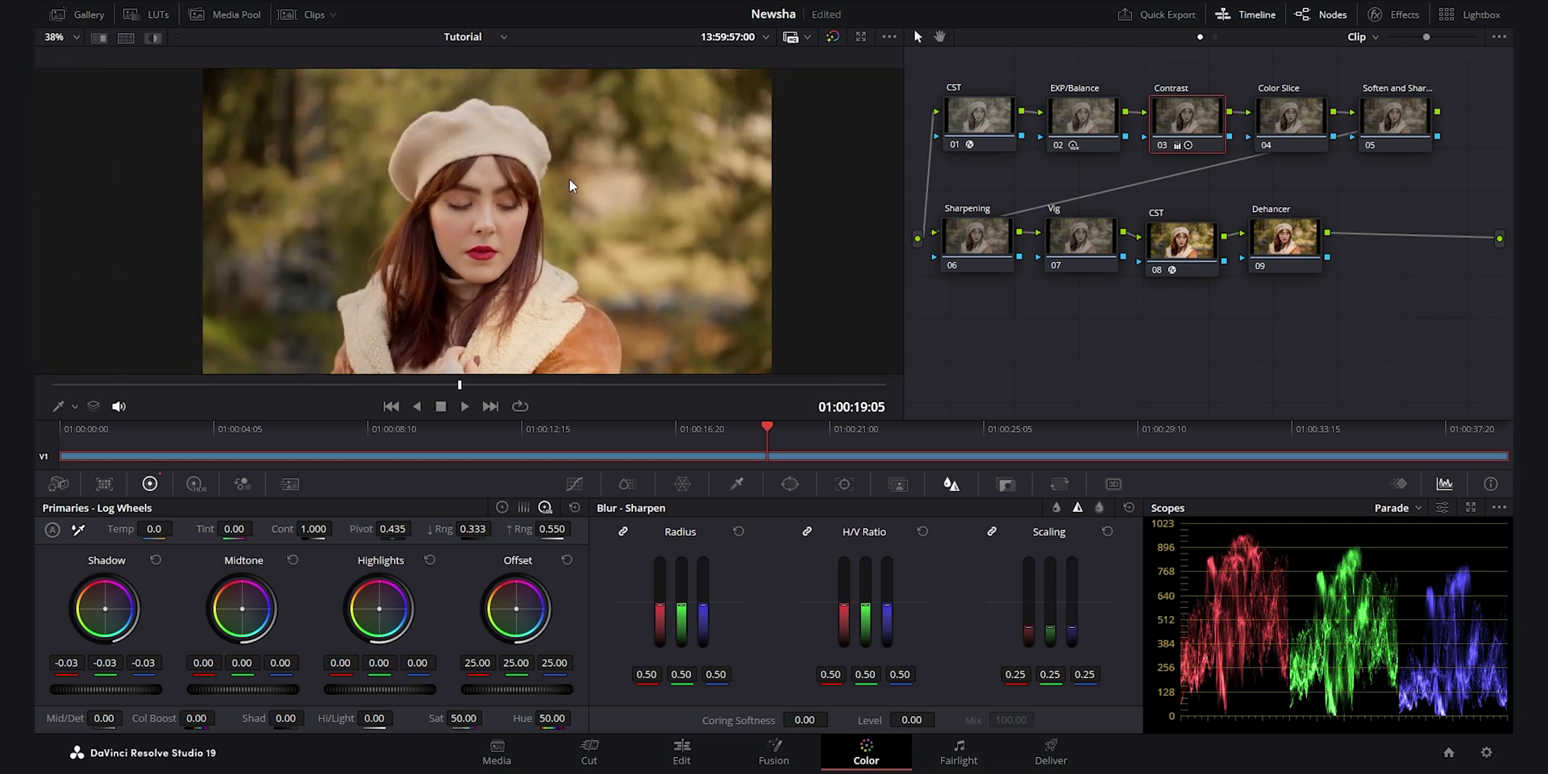
scroll(520, 235, "down", 1)
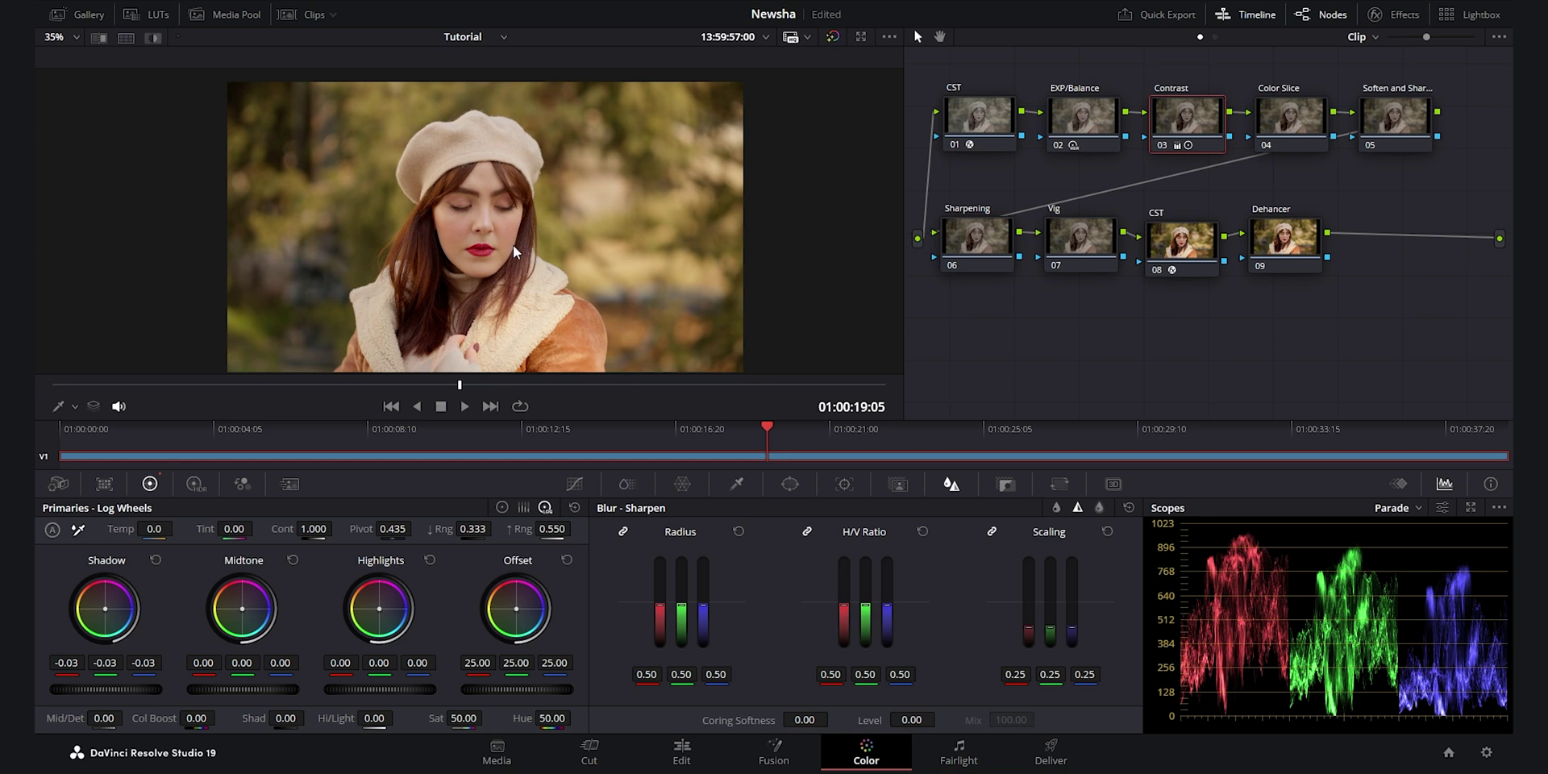
Set the Contrast node's primary Mid/Detail to -23.50 while checking the face close up.
left_click(502, 507)
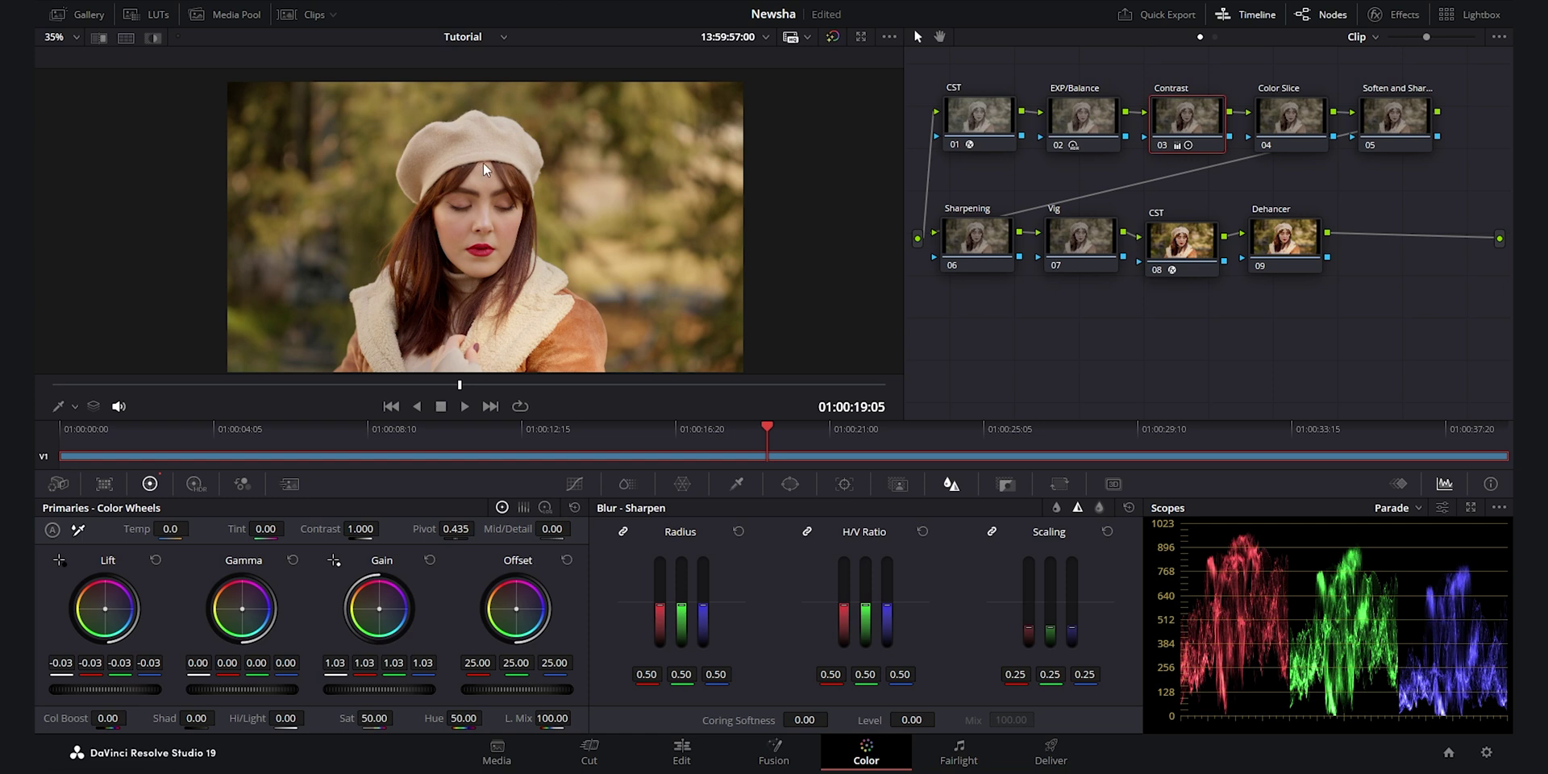
scroll(482, 162, "up", 5)
mouse_move(552, 529)
left_mouse_down()
mouse_move(508, 529)
mouse_move(557, 529)
left_mouse_up()
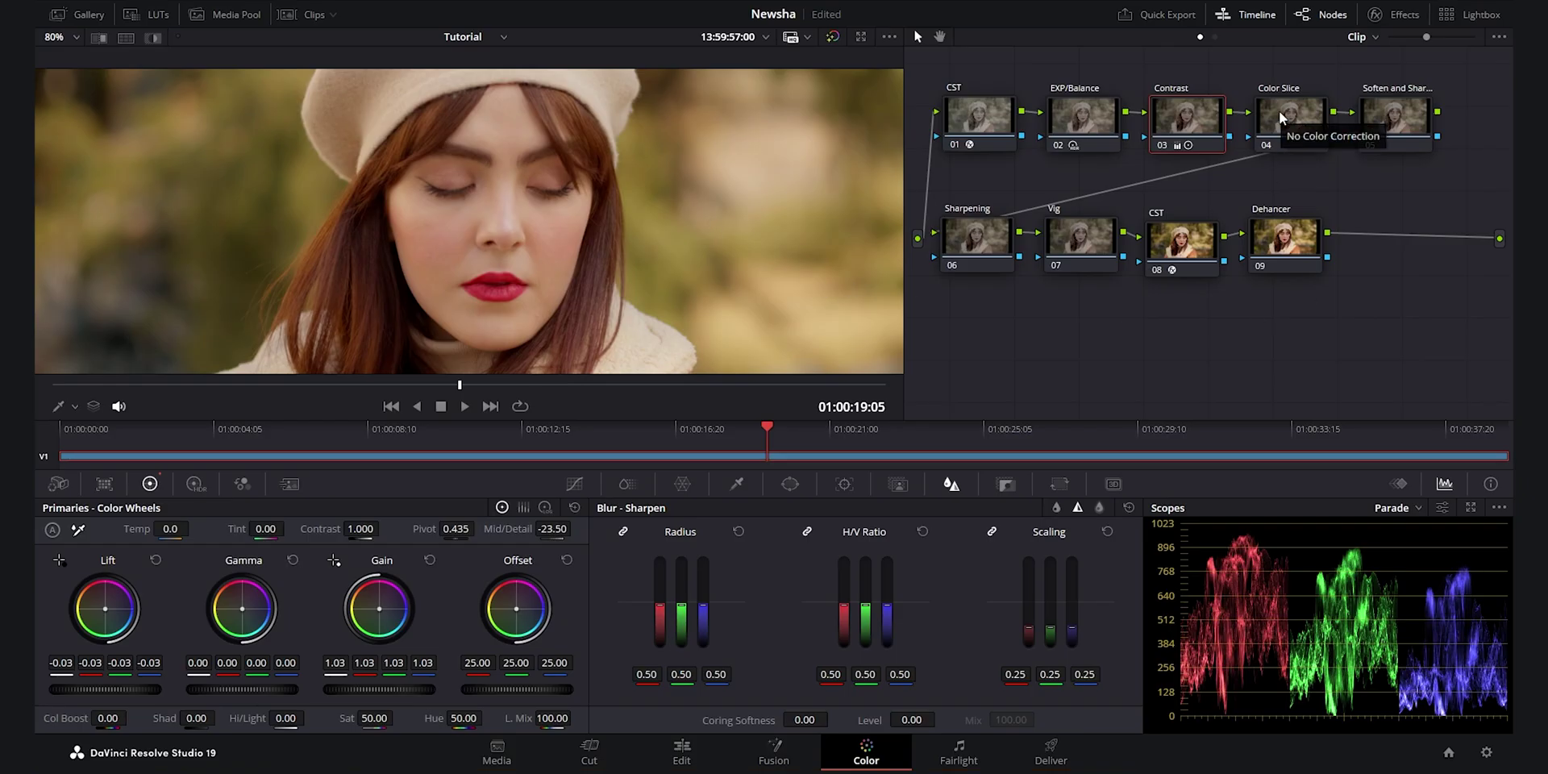
On the Color Slice node, set the ColorSlice Yellow density to 1.00 and saturation to 0.64, checking the correction off and on.
left_click(1280, 131)
scroll(597, 192, "down", 6)
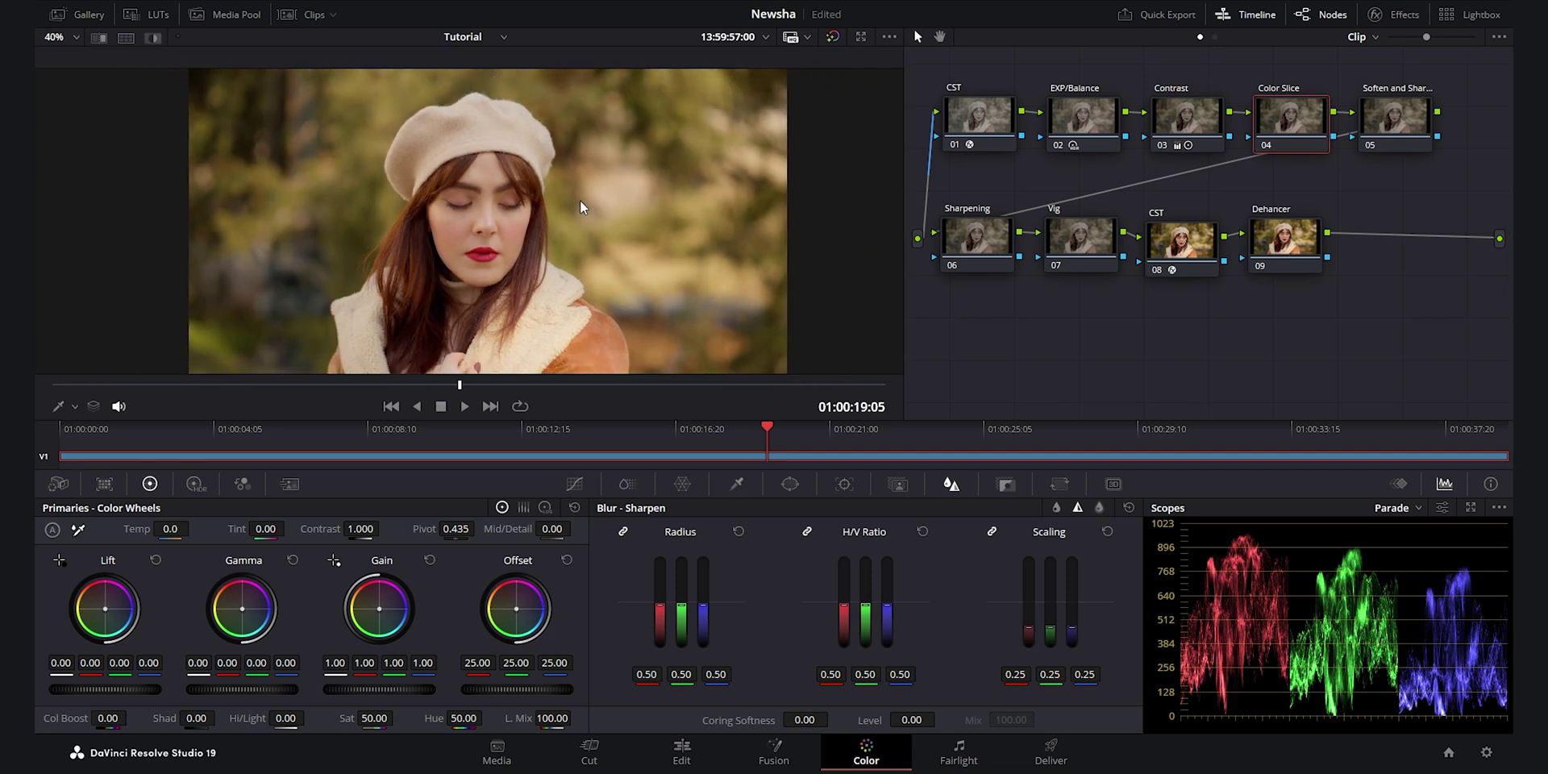
left_click(632, 484)
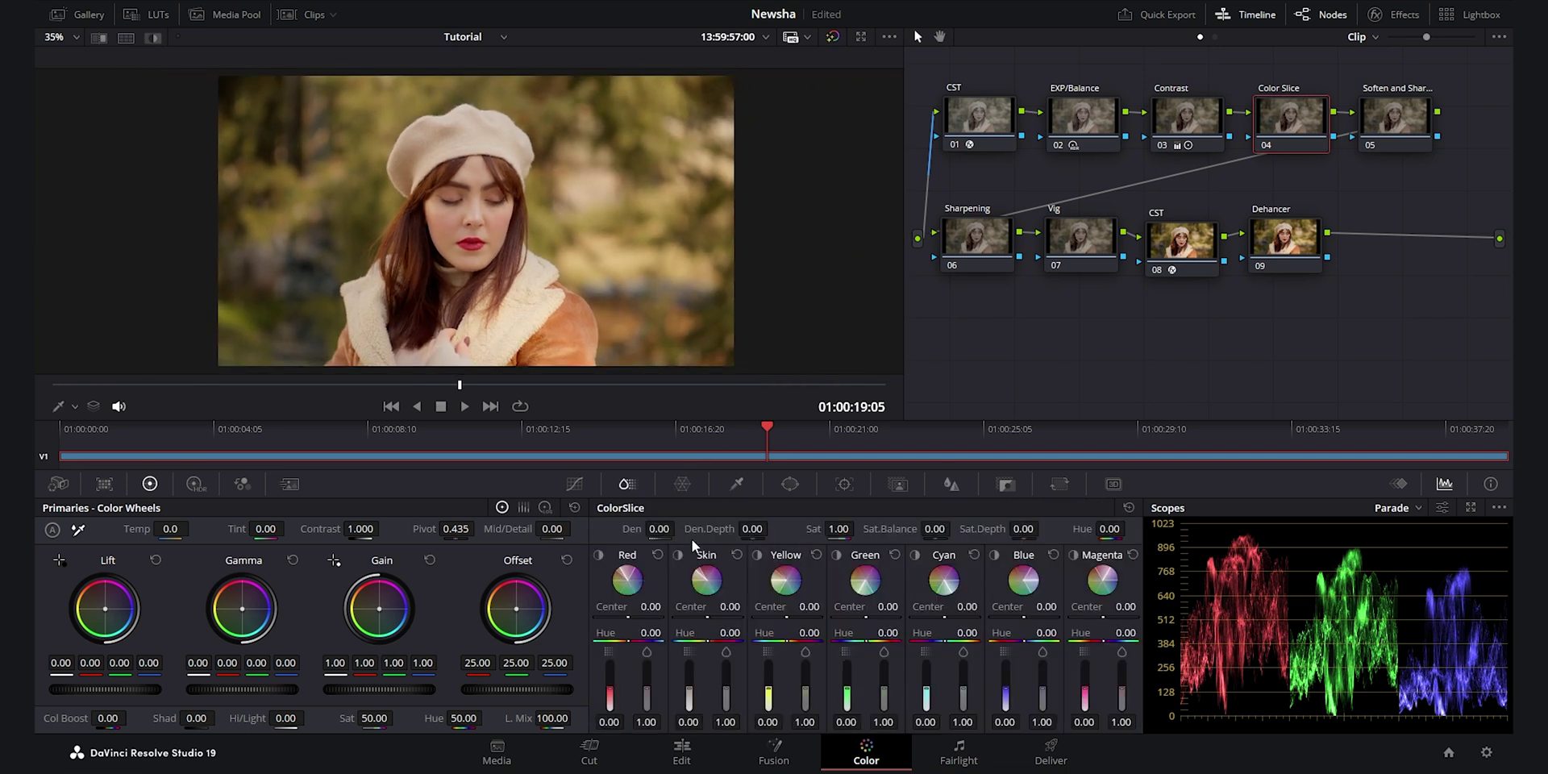
left_click_drag(768, 707, 768, 663)
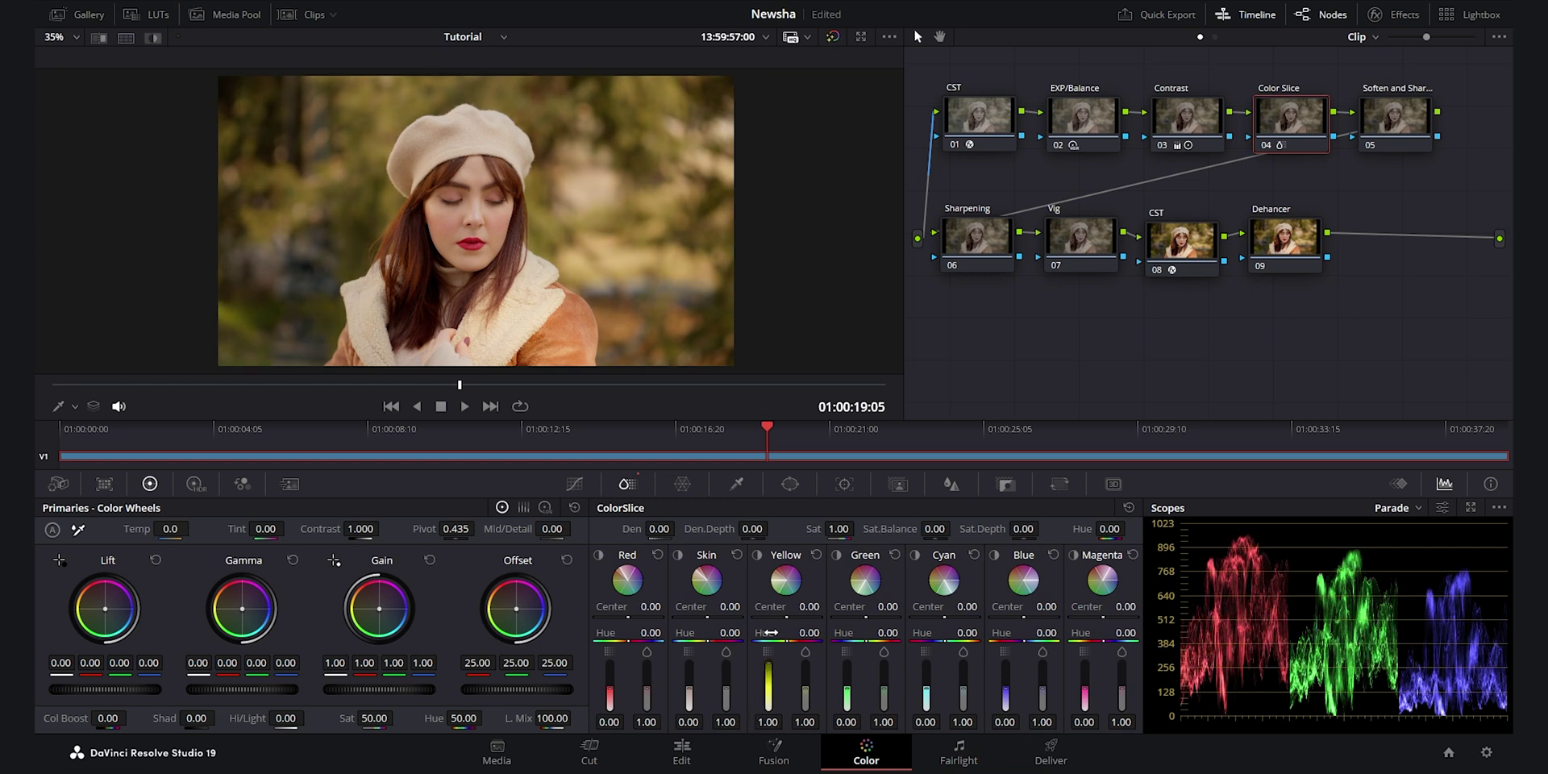
key("ctrl+d")
key("ctrl+d")
key("ctrl+d")
key("ctrl+d")
key("ctrl+d")
key("ctrl+d")
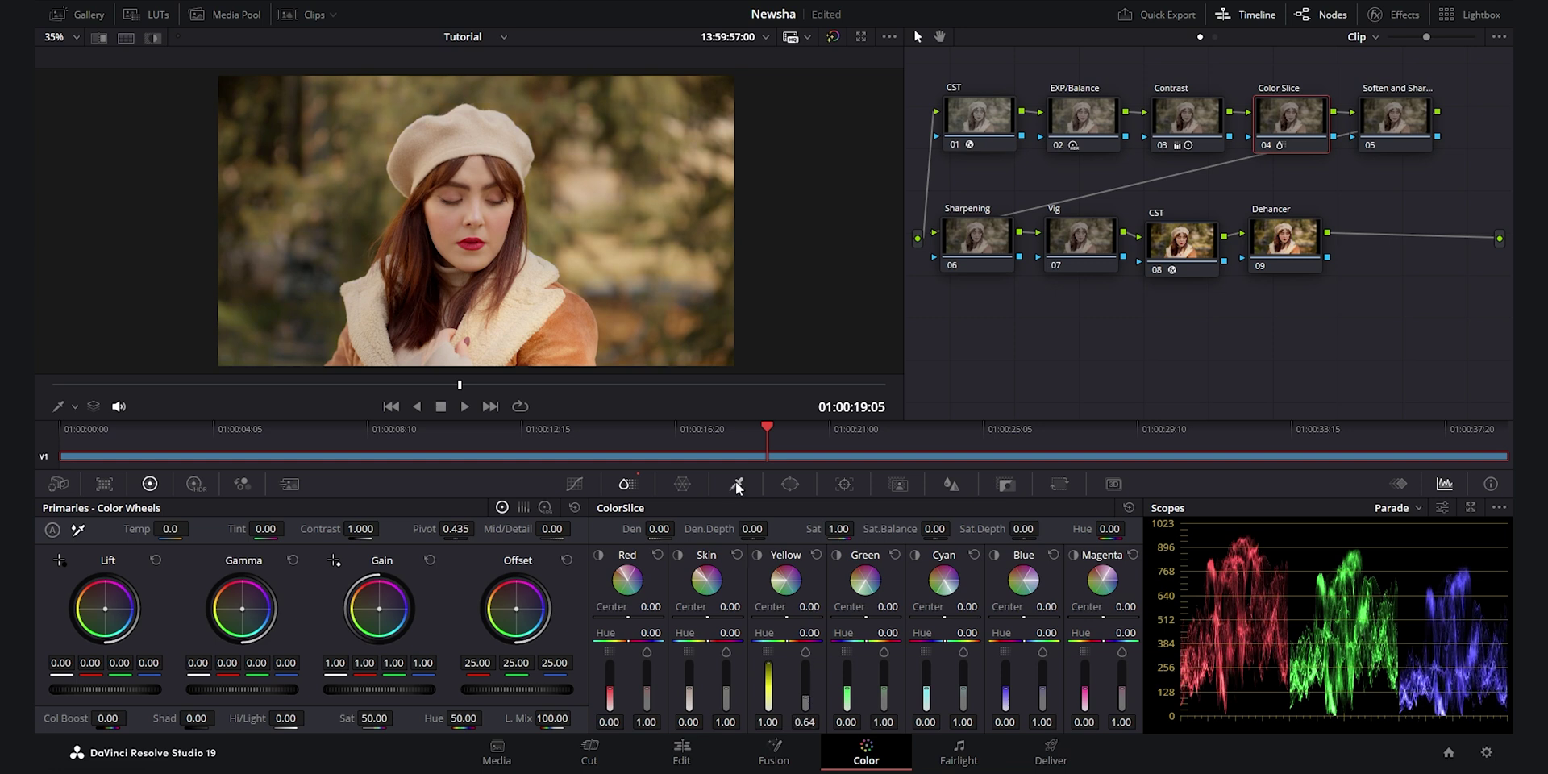
Compare the picture with the Color Slice node's yellow correction off and on.
key("ctrl+d")
key("ctrl+d")
key("ctrl+d")
key("ctrl+d")
key("ctrl+d")
key("ctrl+d")
key("ctrl+d")
key("ctrl+d")
Move node 05 to just below the Contrast node and apply the Soften and Sharpen effect to it.
left_click_drag(1395, 126, 1191, 182)
left_click(1399, 20)
type("softe")
left_click_drag(1284, 126, 1167, 175)
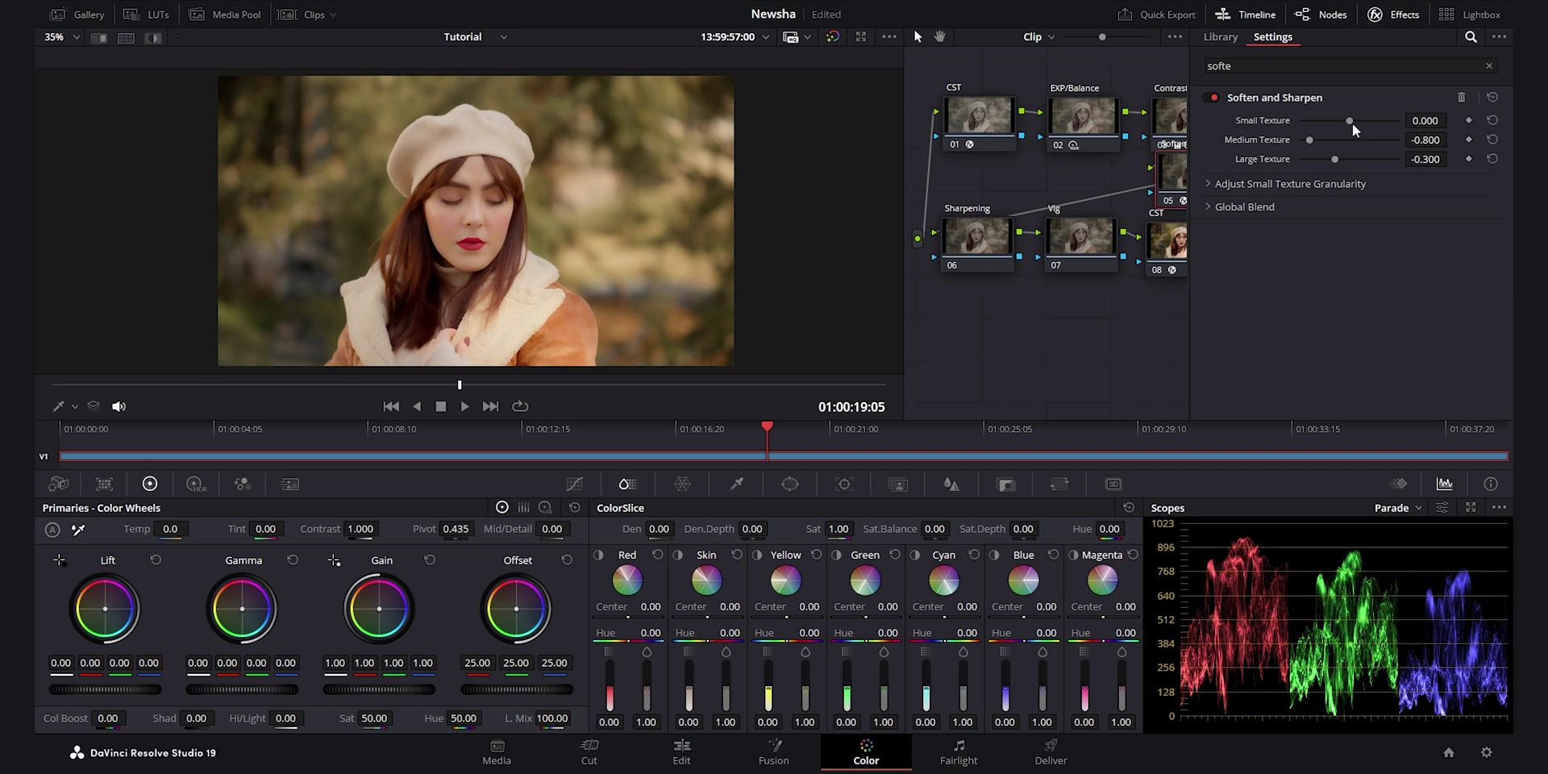
Set Soften and Sharpen's small texture to -0.225, medium to -0.256, large to -0.628 and blend to 0.705, and review it full screen.
left_click_drag(1349, 121, 1338, 123)
left_click_drag(1310, 139, 1337, 142)
scroll(433, 201, "up", 5)
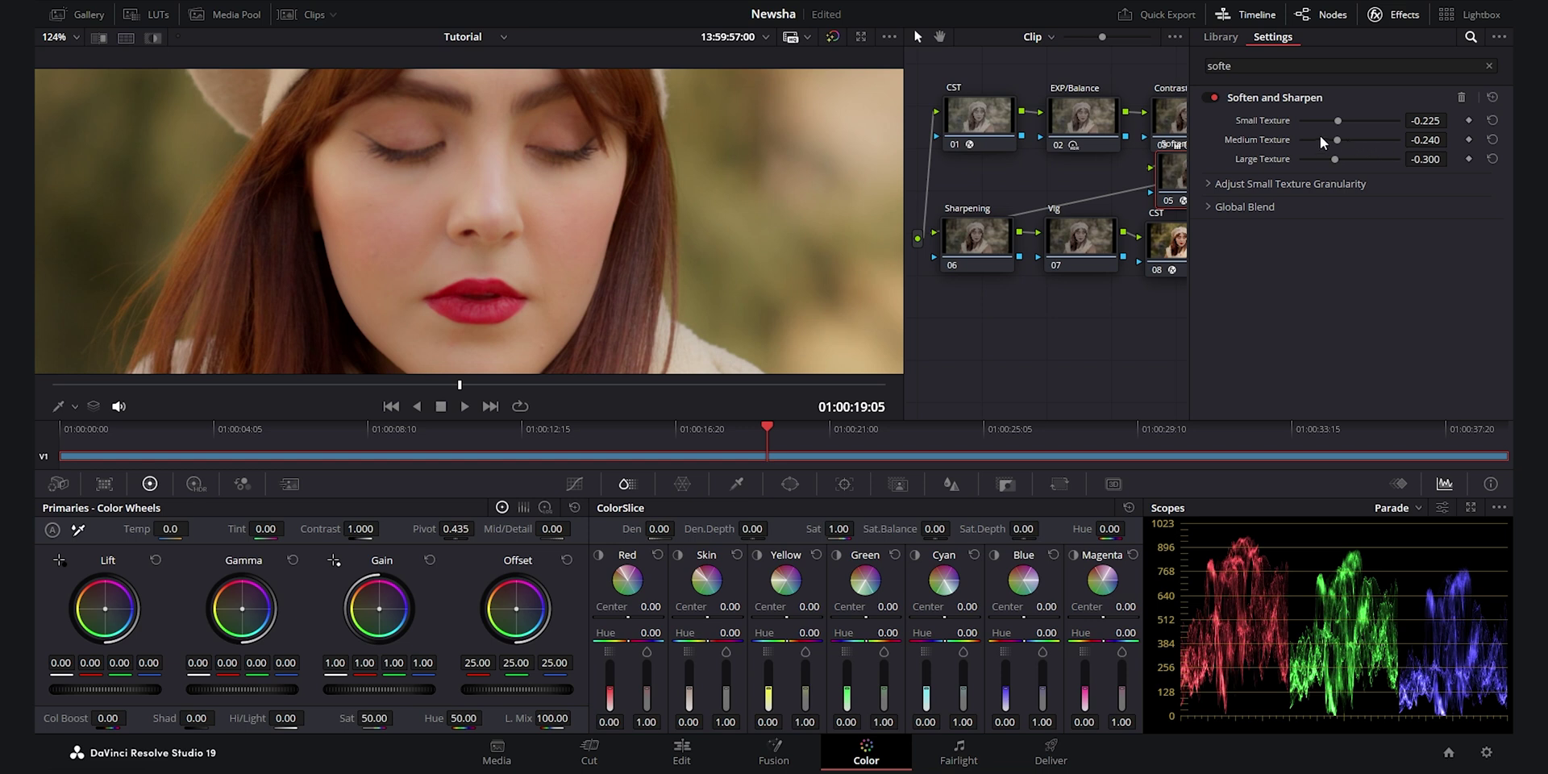
left_click_drag(1338, 138, 1318, 161)
left_click(1258, 207)
left_click_drag(1399, 232, 1371, 262)
key("ctrl+f")
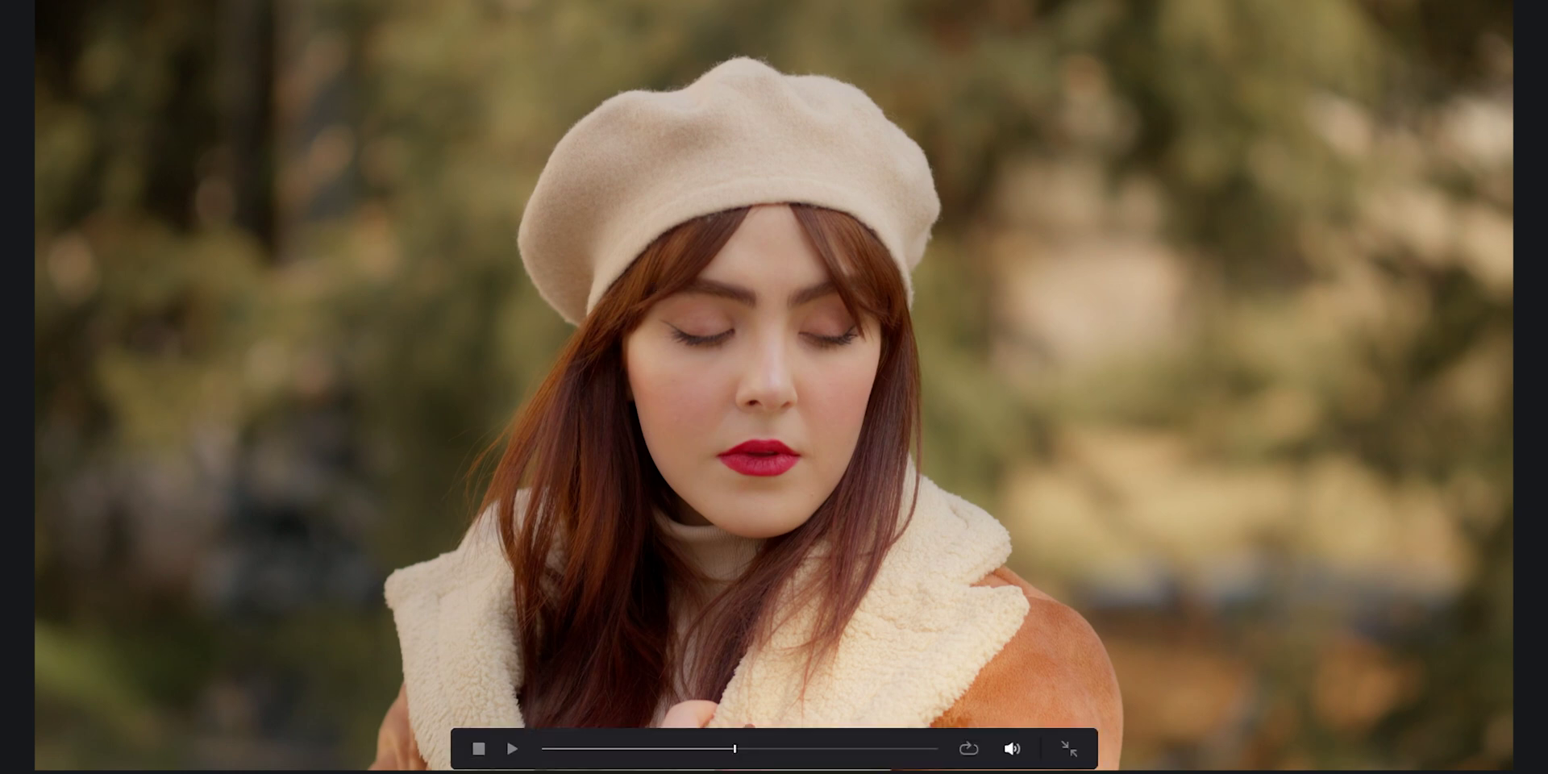
left_click(758, 749)
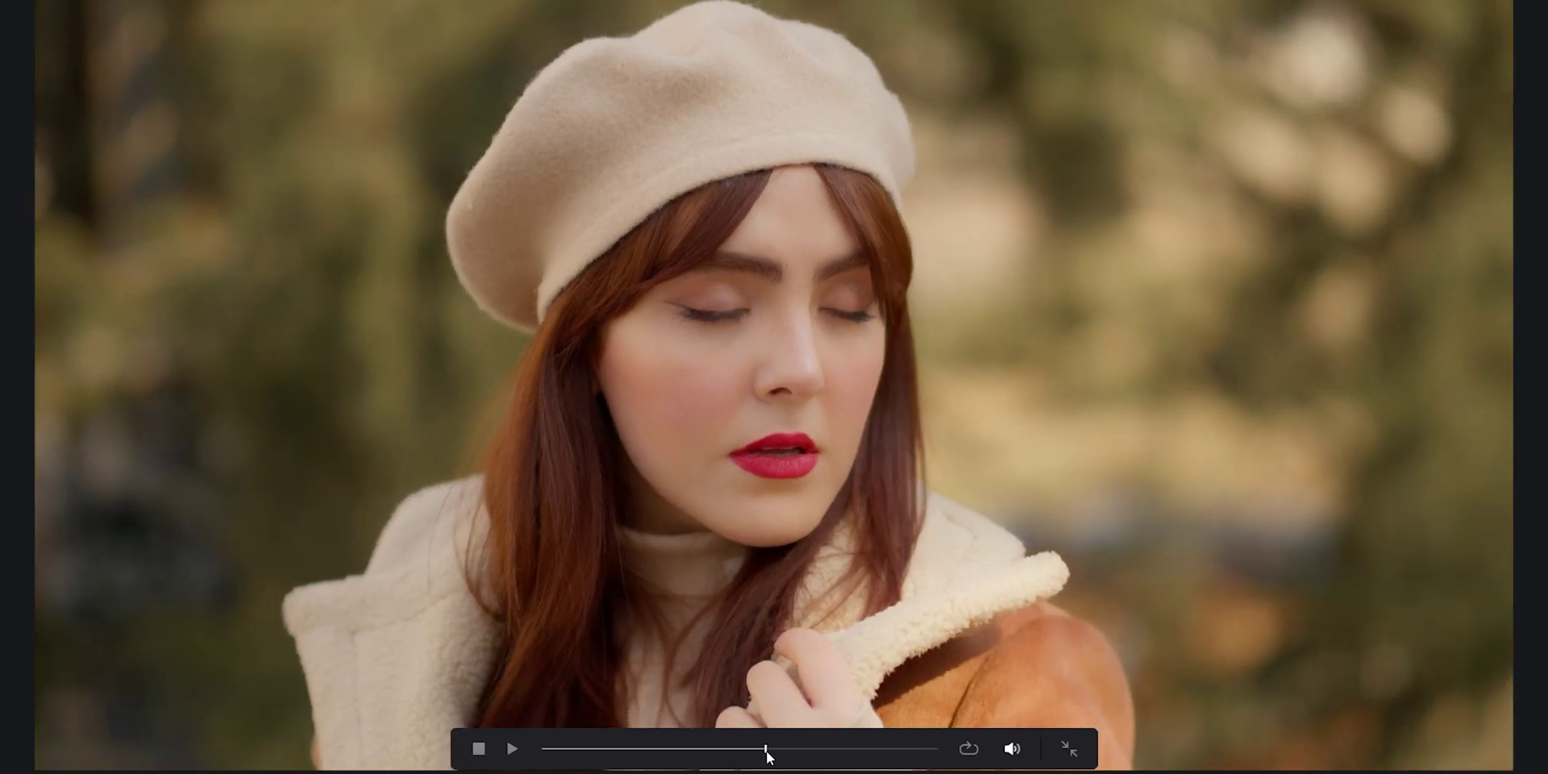
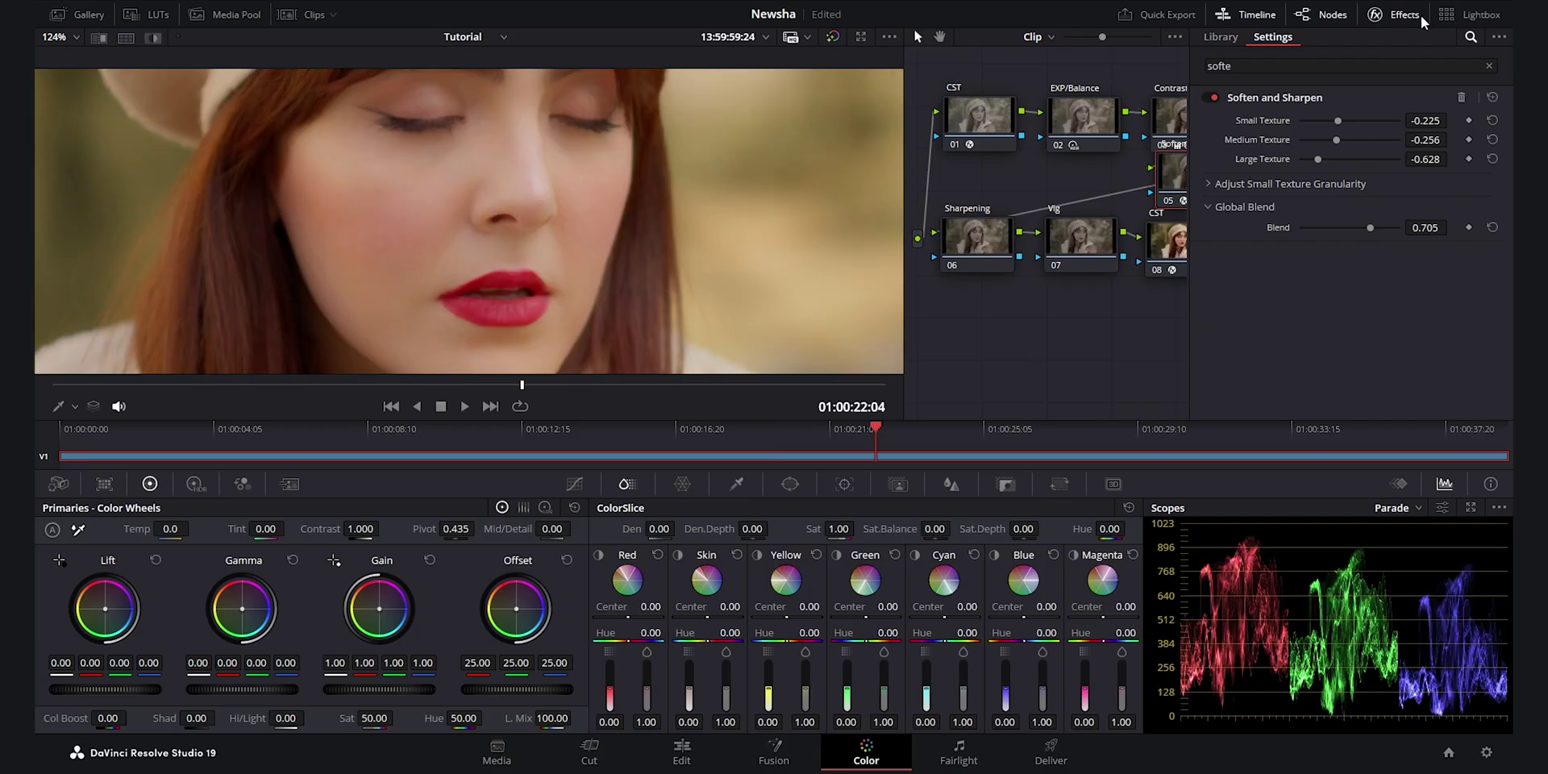
At 01:00:22:16, set the Sharpening node's sharpen radius to 0.44 on all channels.
left_click(1409, 16)
left_click(971, 243)
left_click(532, 385)
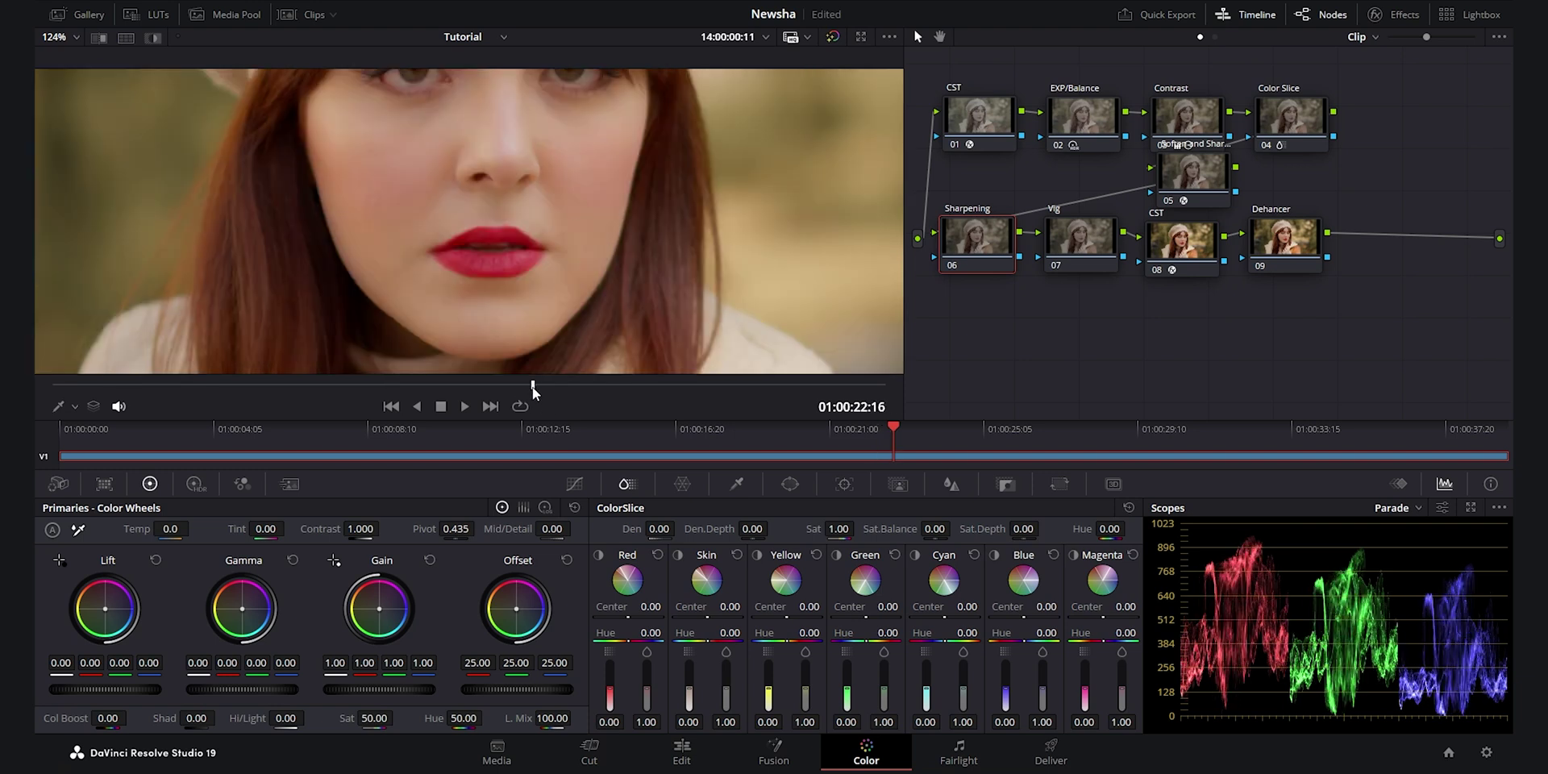
left_click(953, 484)
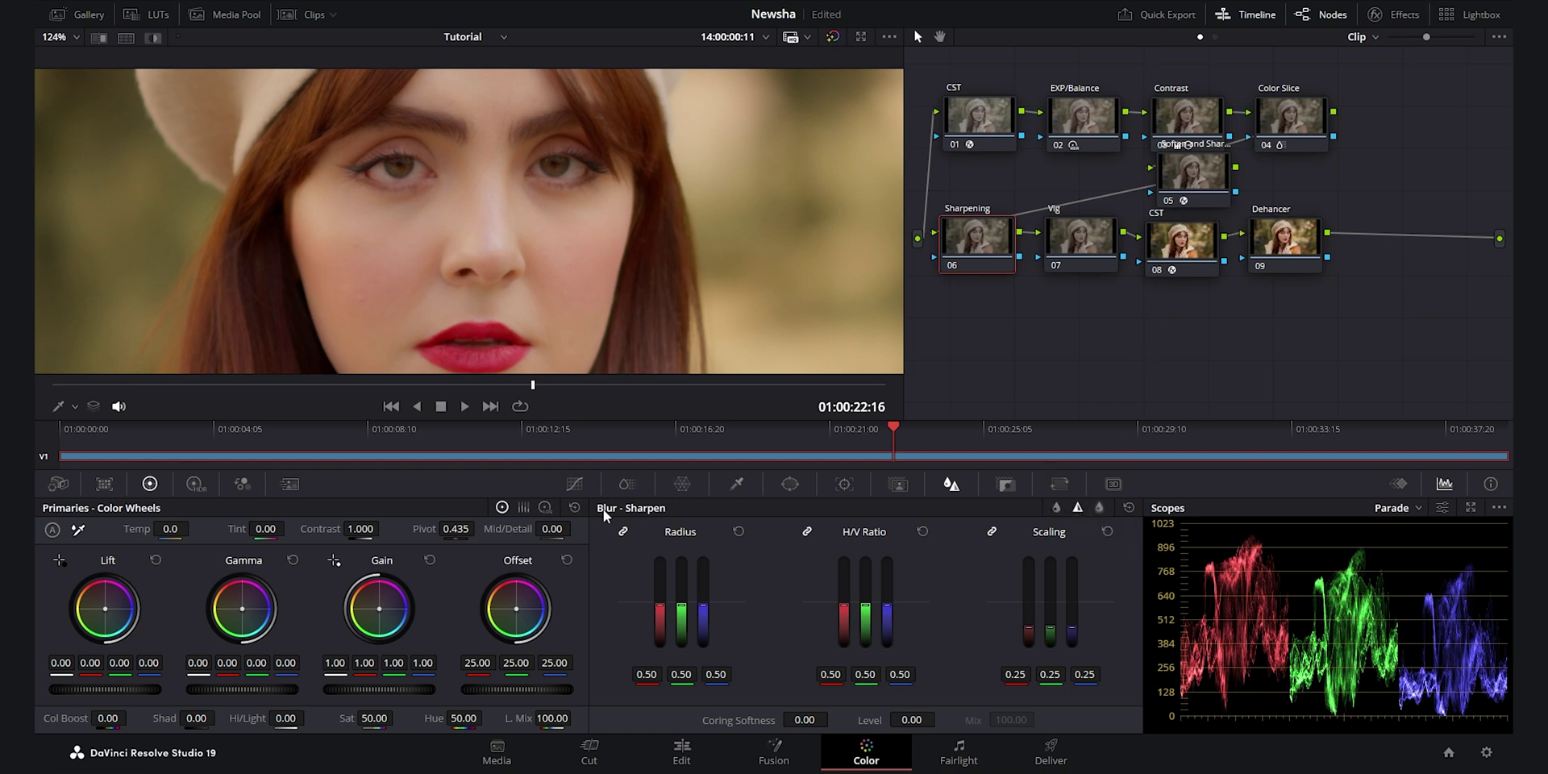
left_click_drag(703, 611, 728, 598)
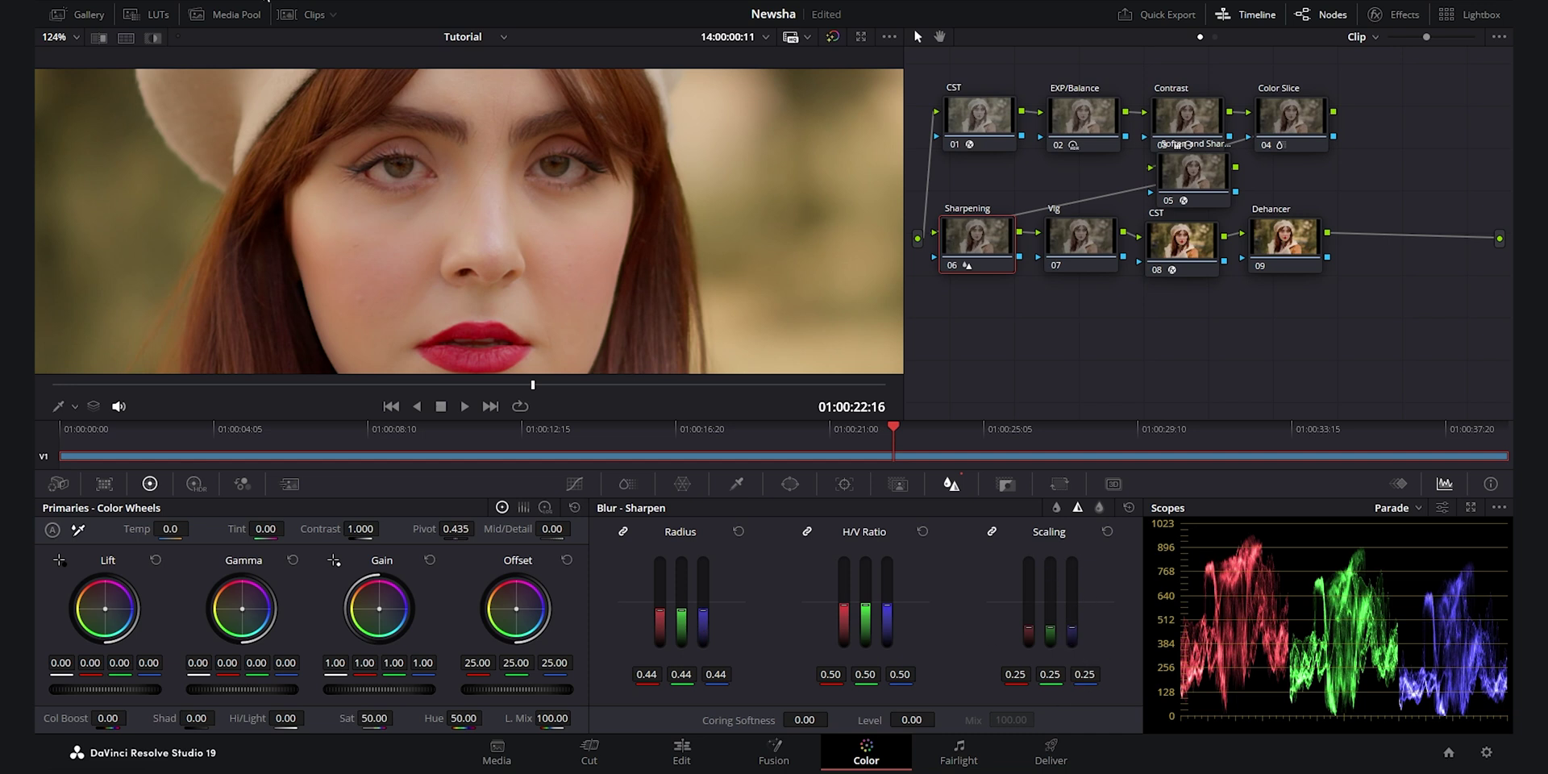
Lower the Sharpening node's scaling to 0.06 on all channels while checking the affected edges in the highlight difference view.
left_click(152, 38)
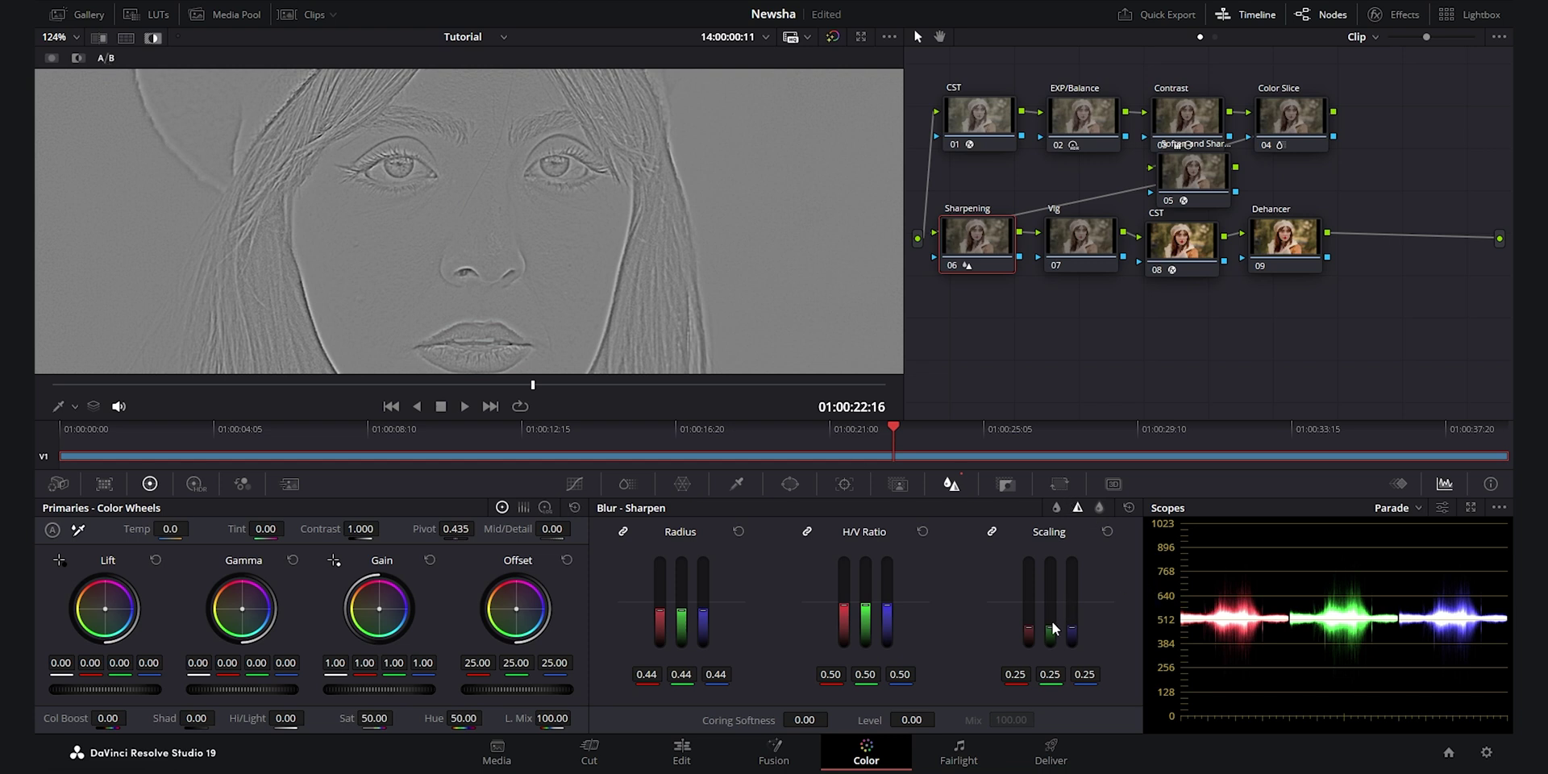
left_click_drag(1050, 629, 1050, 645)
scroll(572, 129, "up", 3)
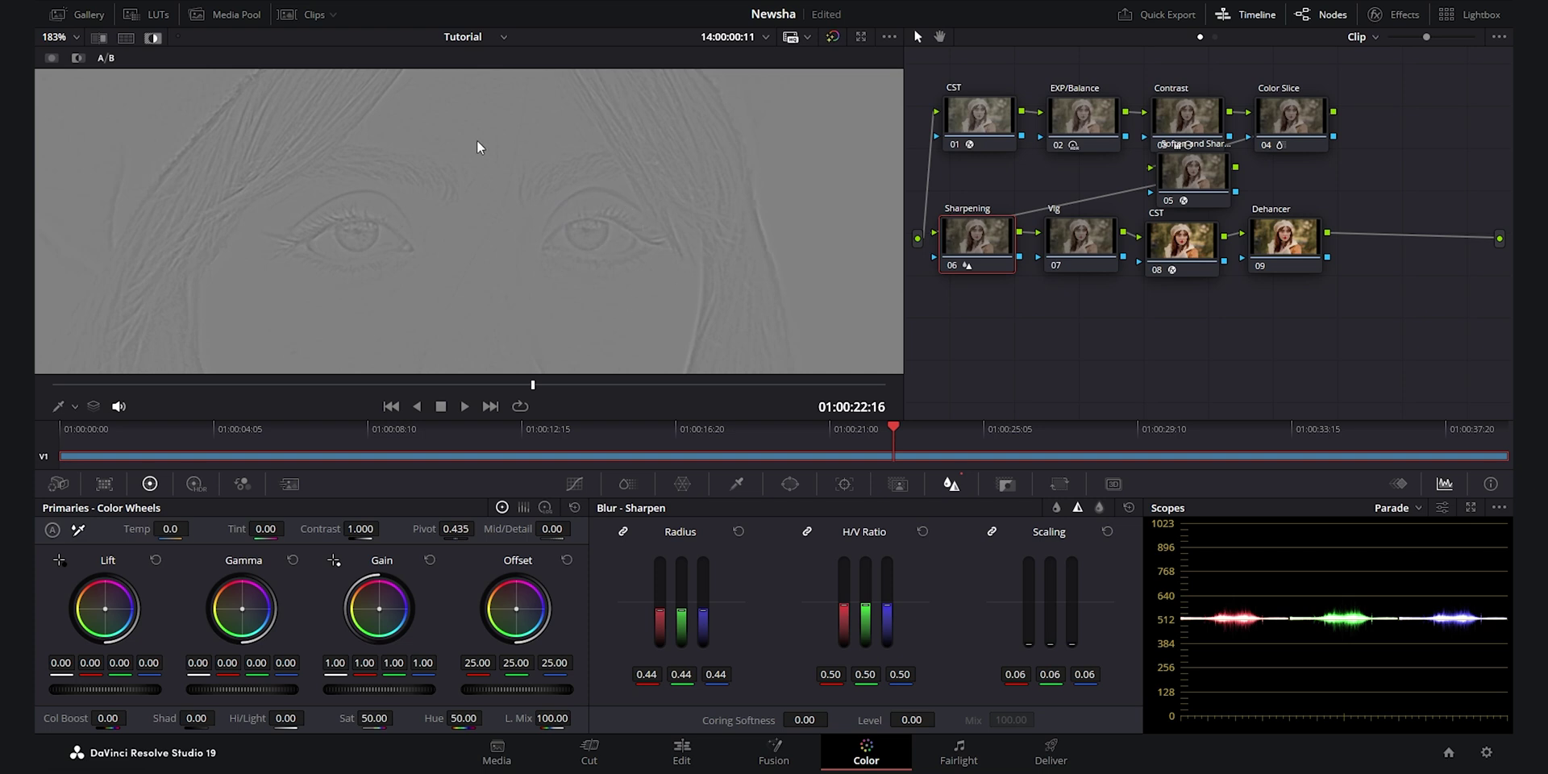
left_click(153, 37)
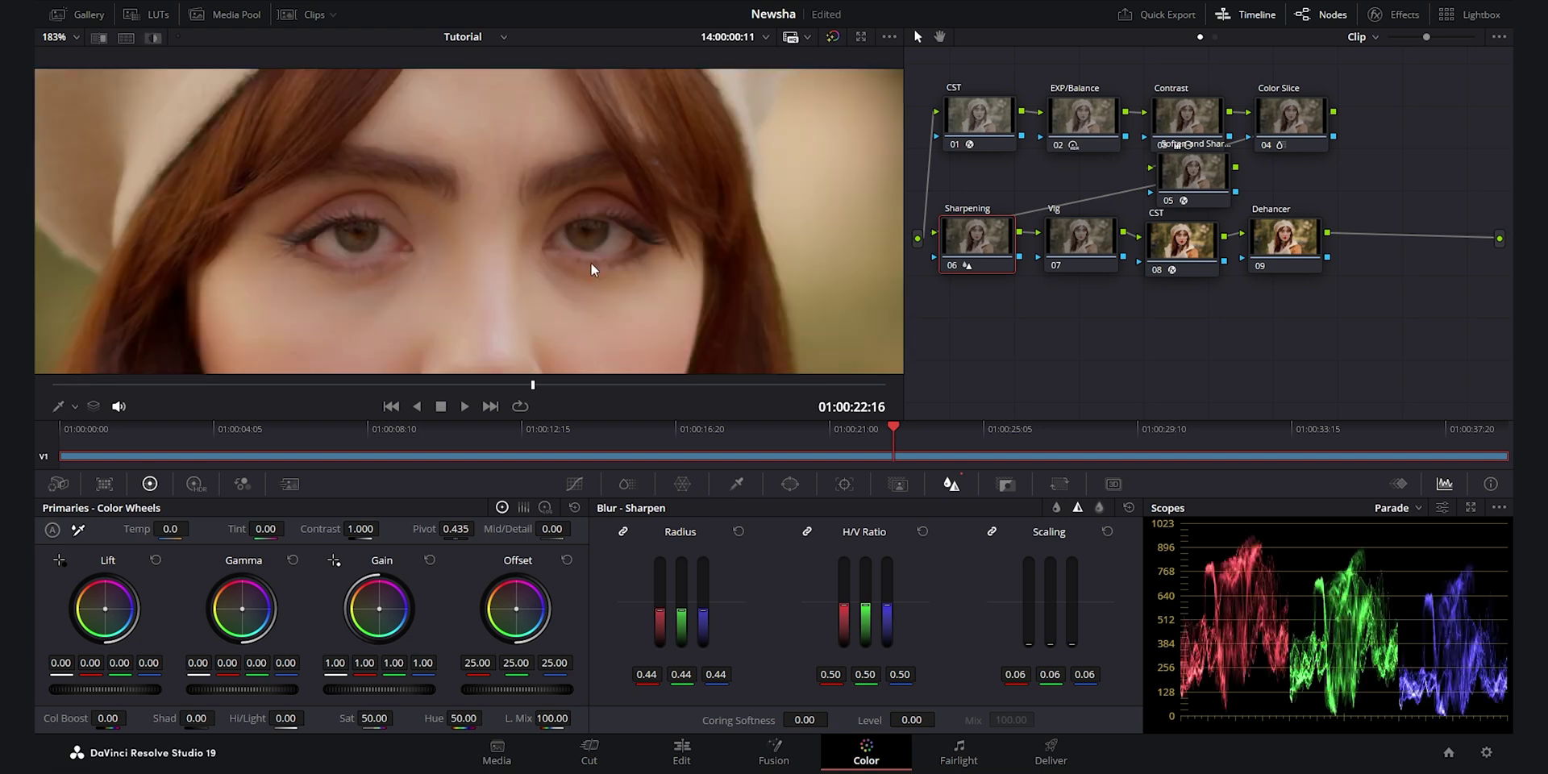
Compare the eyes close up with the Sharpening node disabled and enabled.
scroll(604, 291, "up", 3)
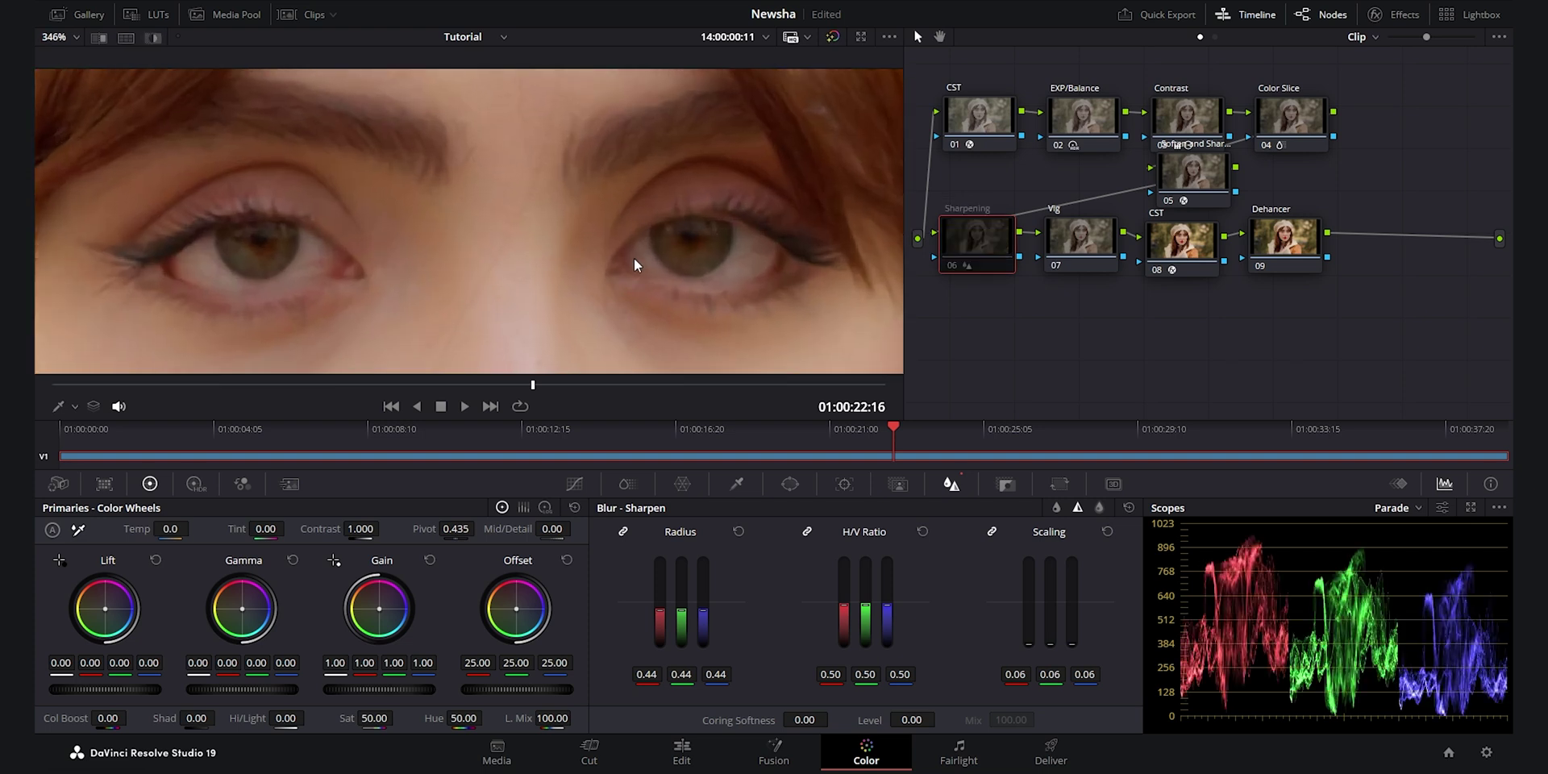
scroll(684, 282, "down", 2)
scroll(679, 279, "down", 3)
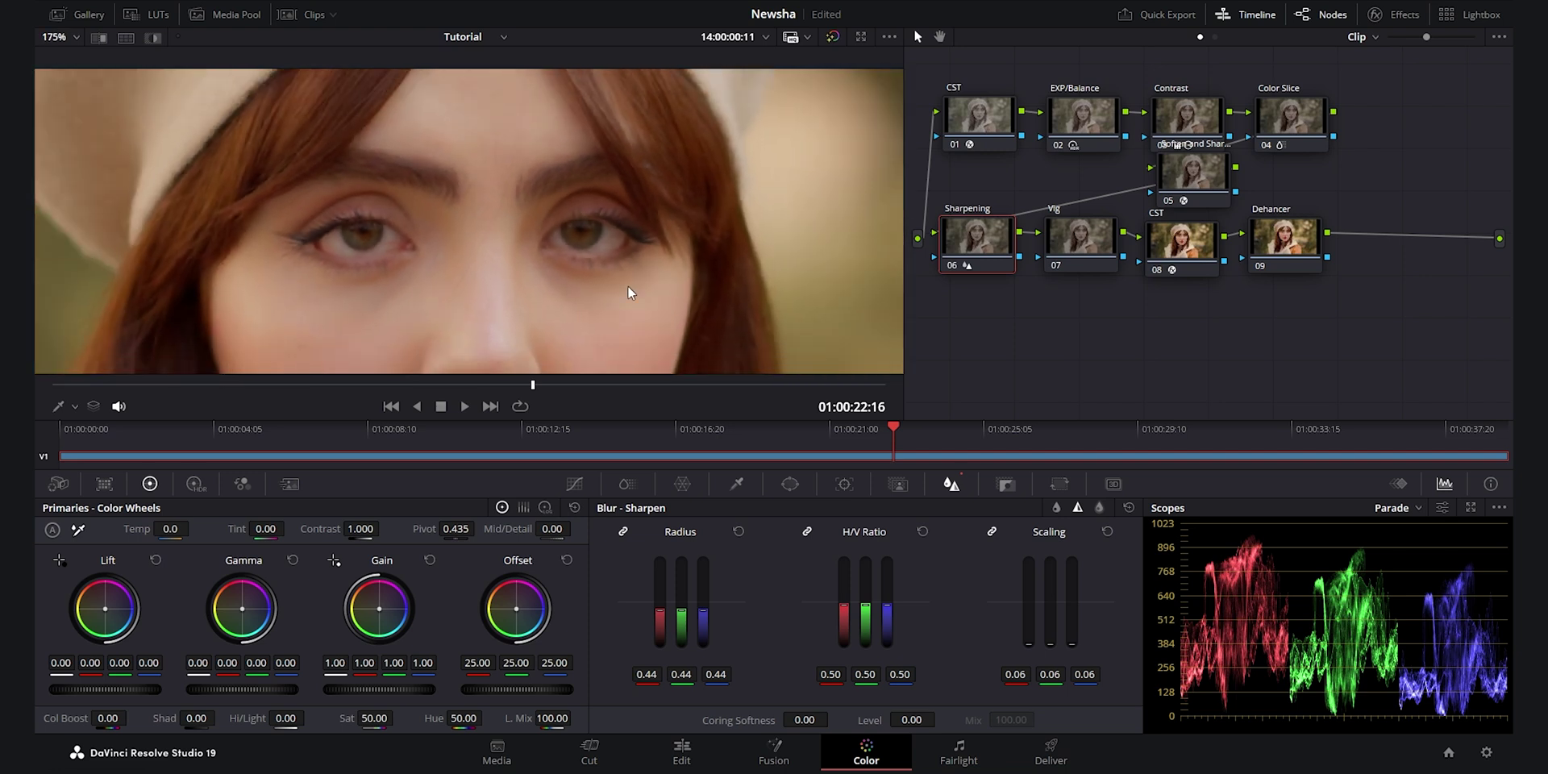
Add an inverted circular window stretched to the frame edges on the Vig node and set its softness to 12.51.
key("shift+z")
left_click(1085, 249)
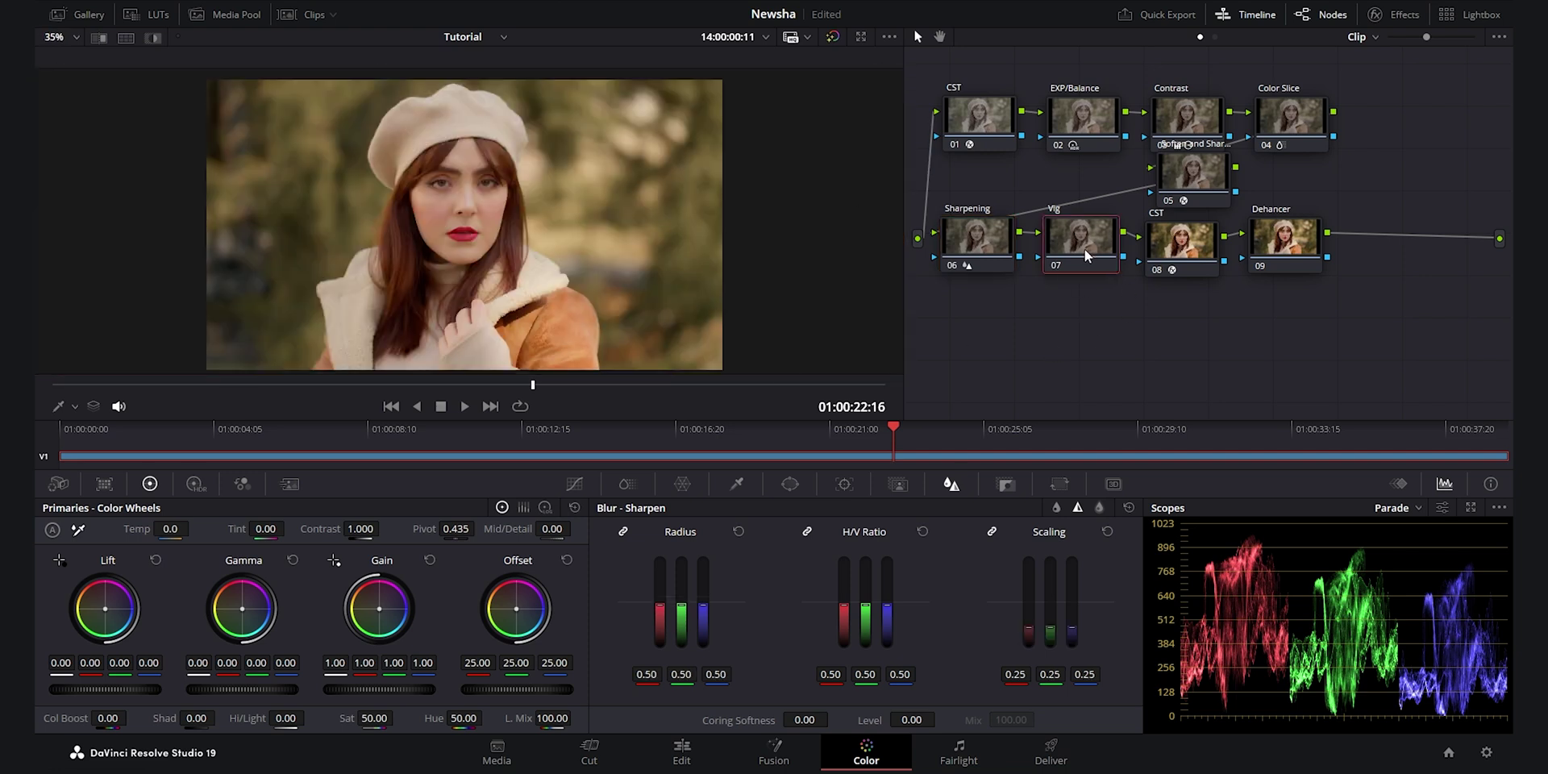
left_click(789, 484)
left_click(623, 605)
left_click_drag(536, 226, 724, 225)
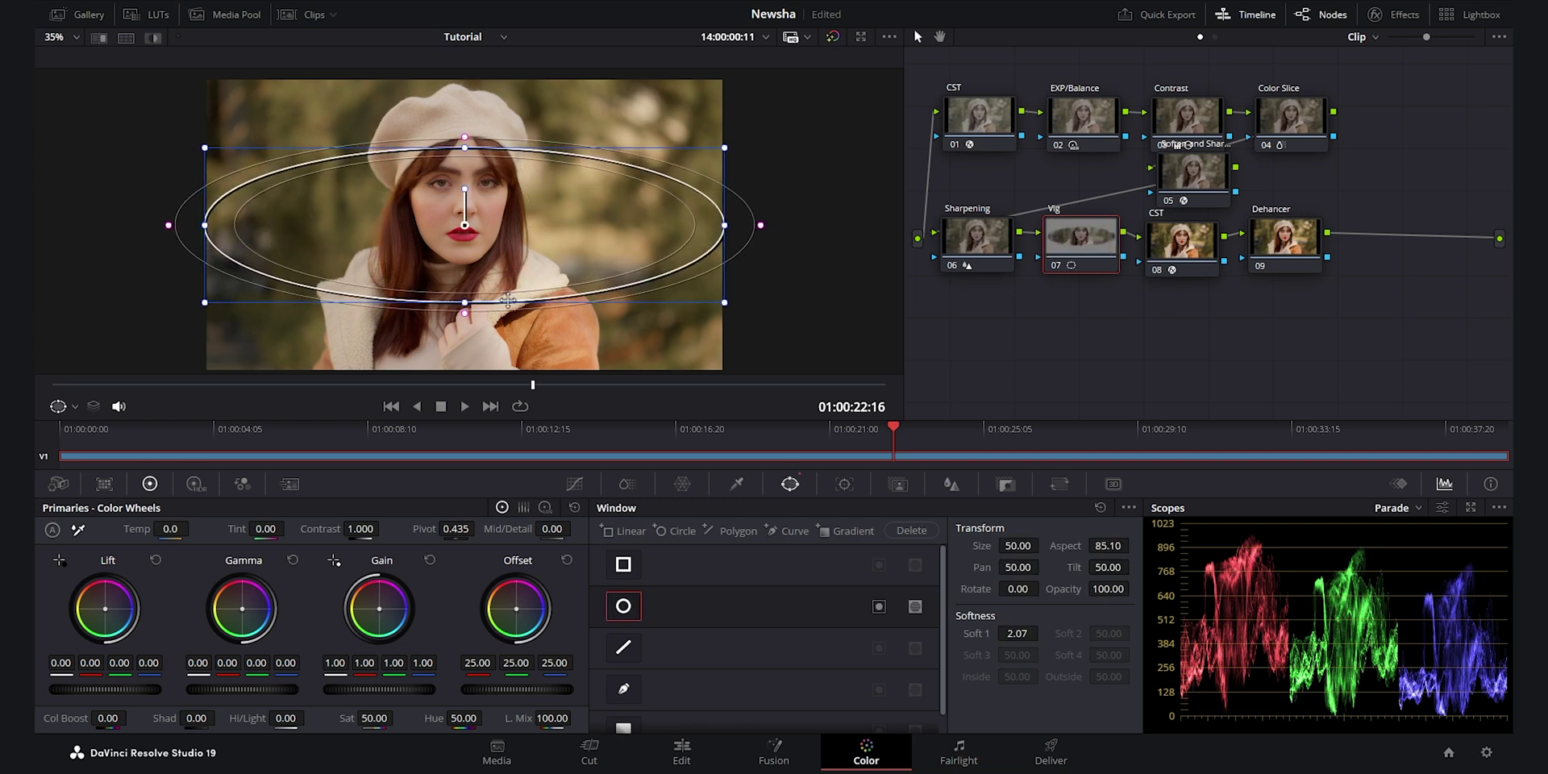
left_click_drag(465, 304, 466, 372)
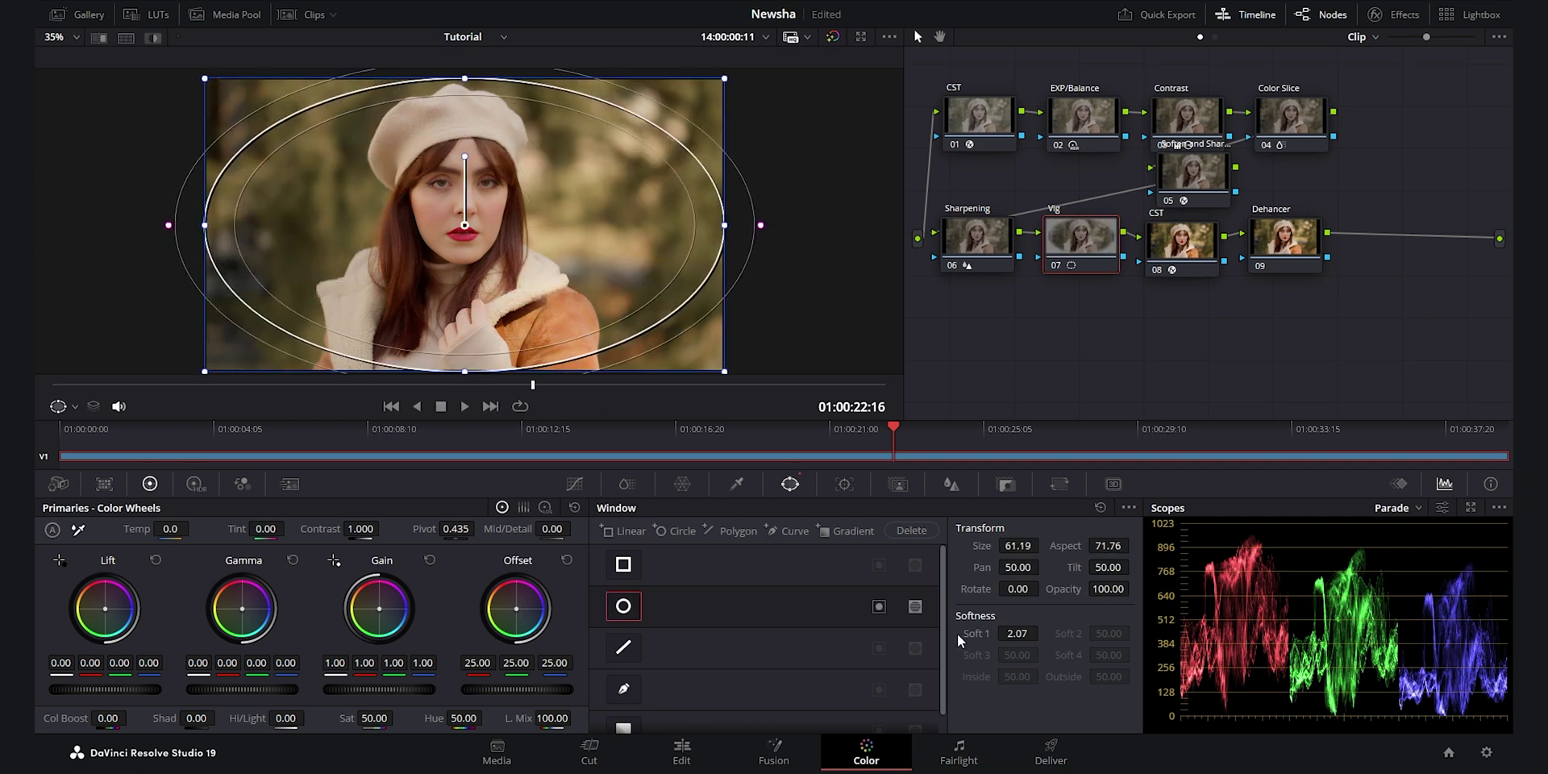
left_click_drag(1014, 633, 845, 561)
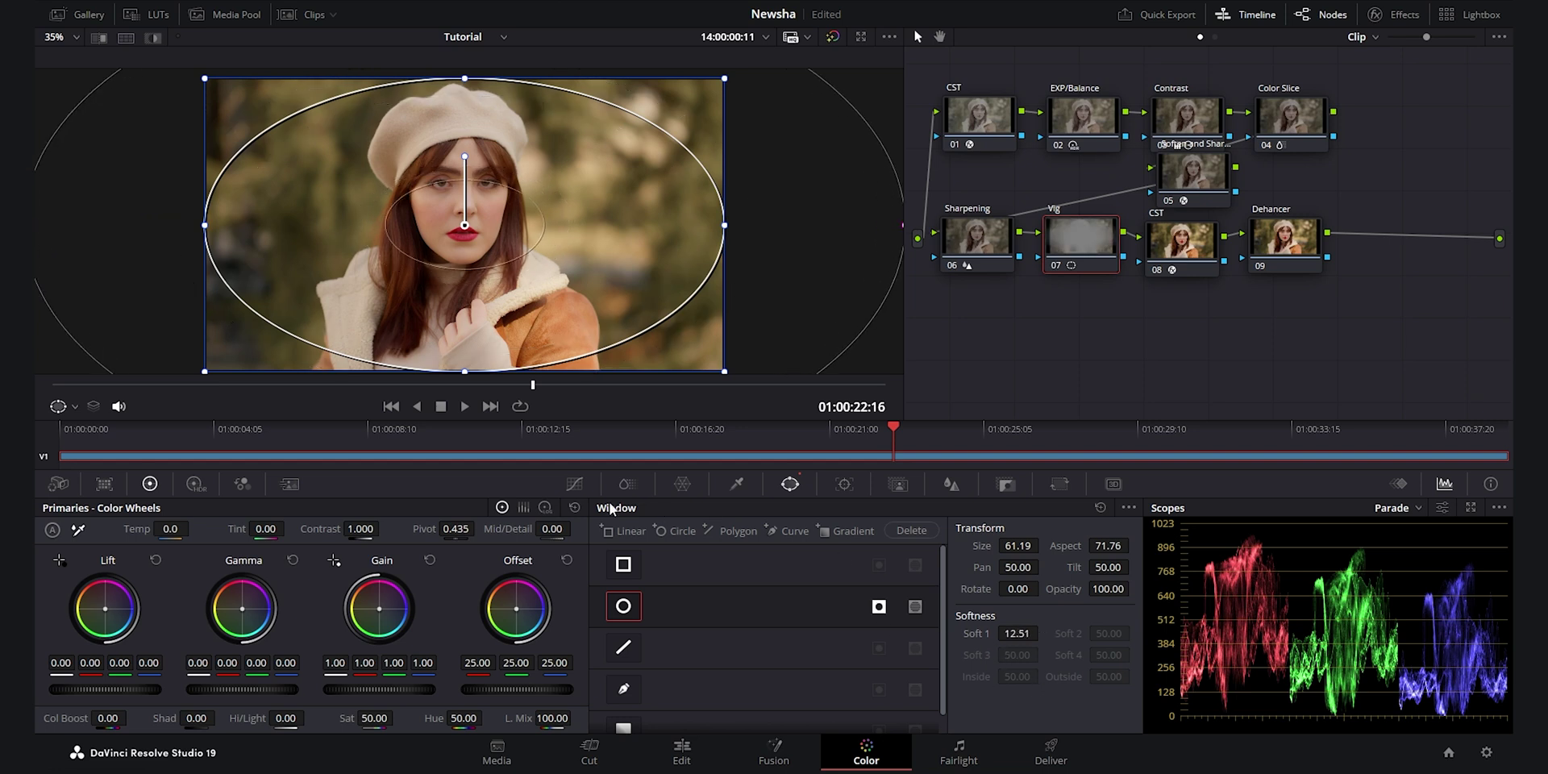
Darken the Vig node's edges by pulling the midpoint of the custom curve down slightly.
left_click(574, 484)
left_click_drag(791, 622, 781, 645)
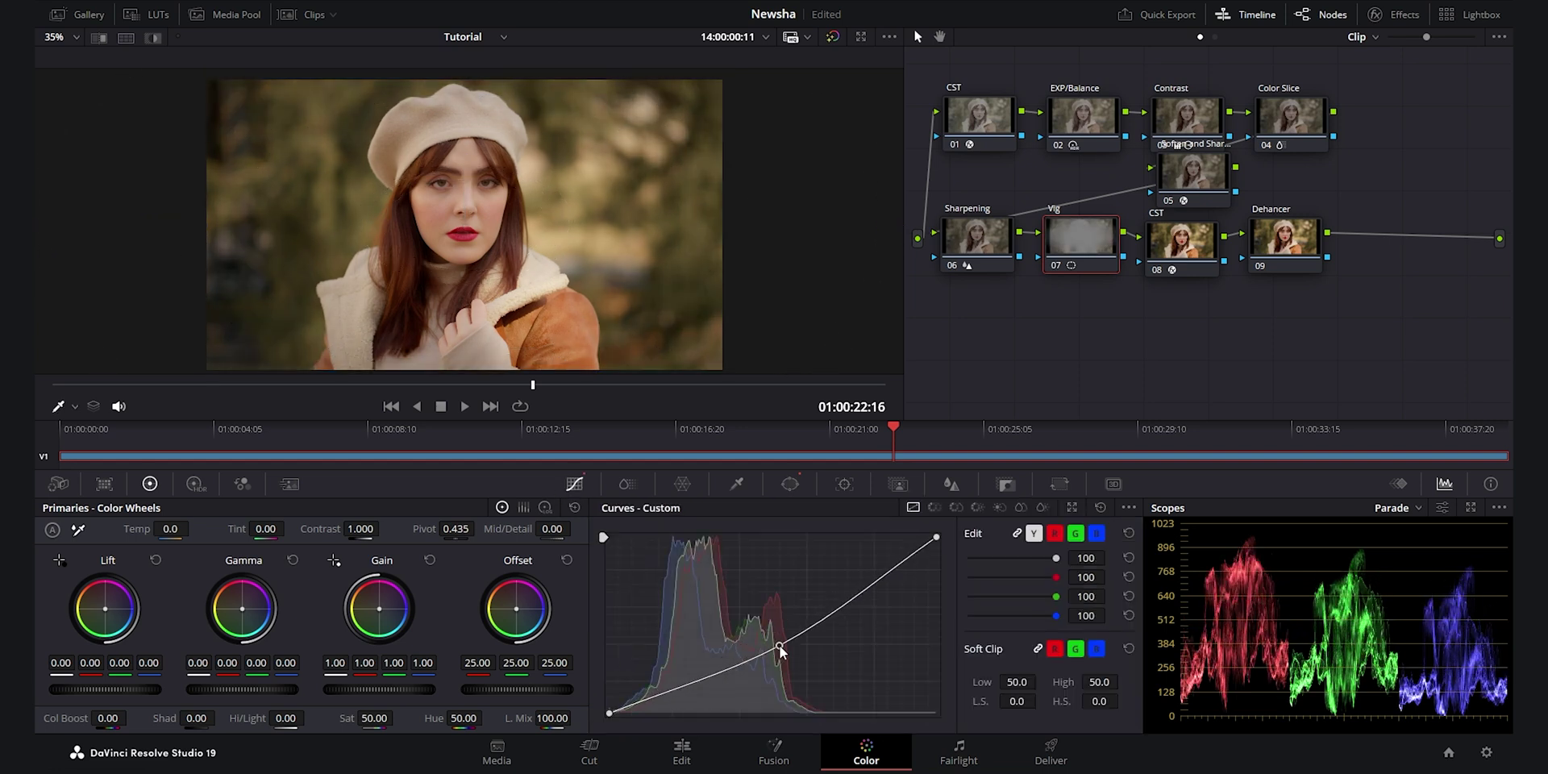
scroll(524, 214, "down", 1)
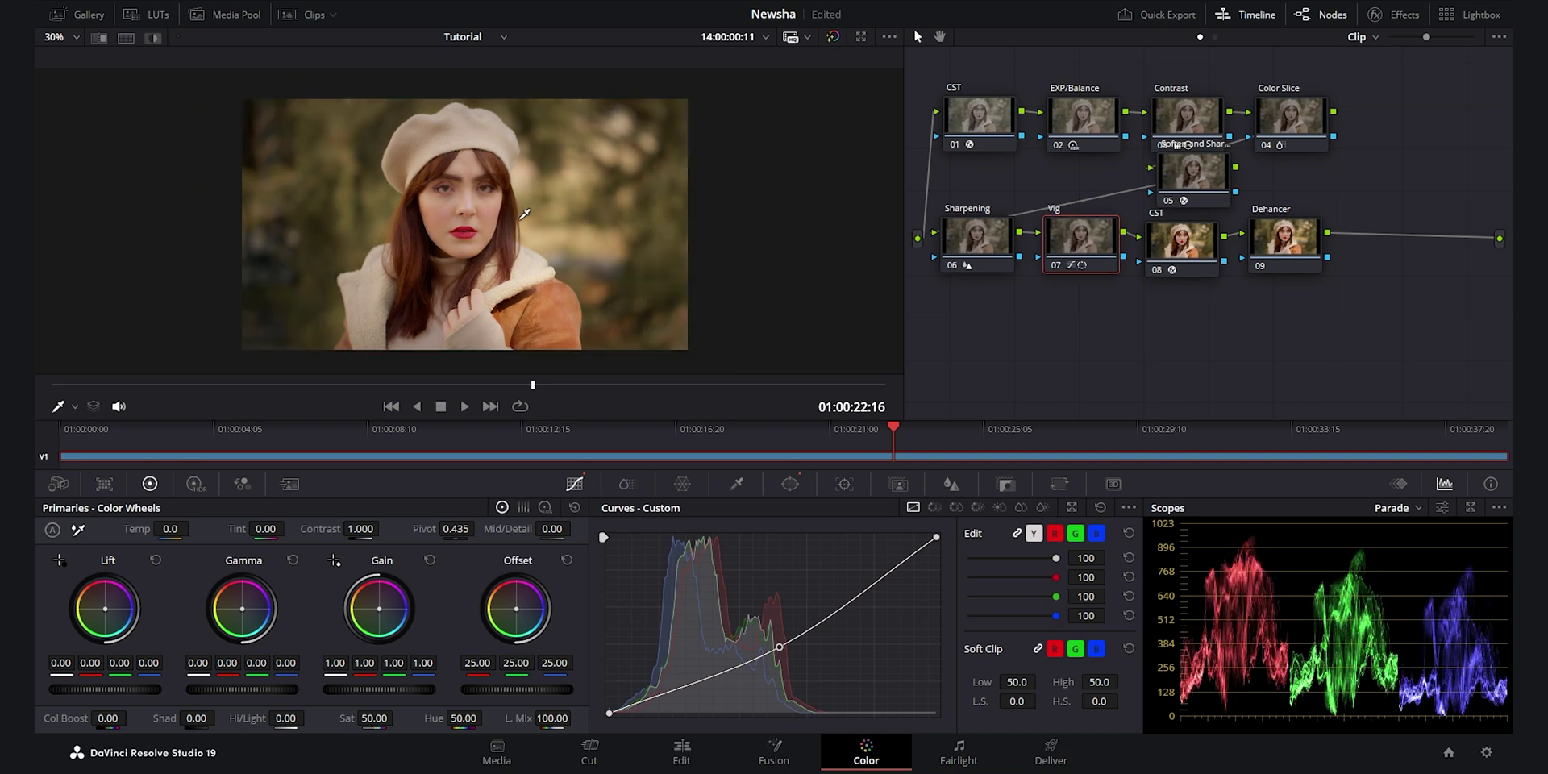
Shift the vignette window up slightly to a tilt of 50.77 with pan 50.06, and review the image full screen.
left_click(790, 484)
left_click_drag(464, 222, 466, 215)
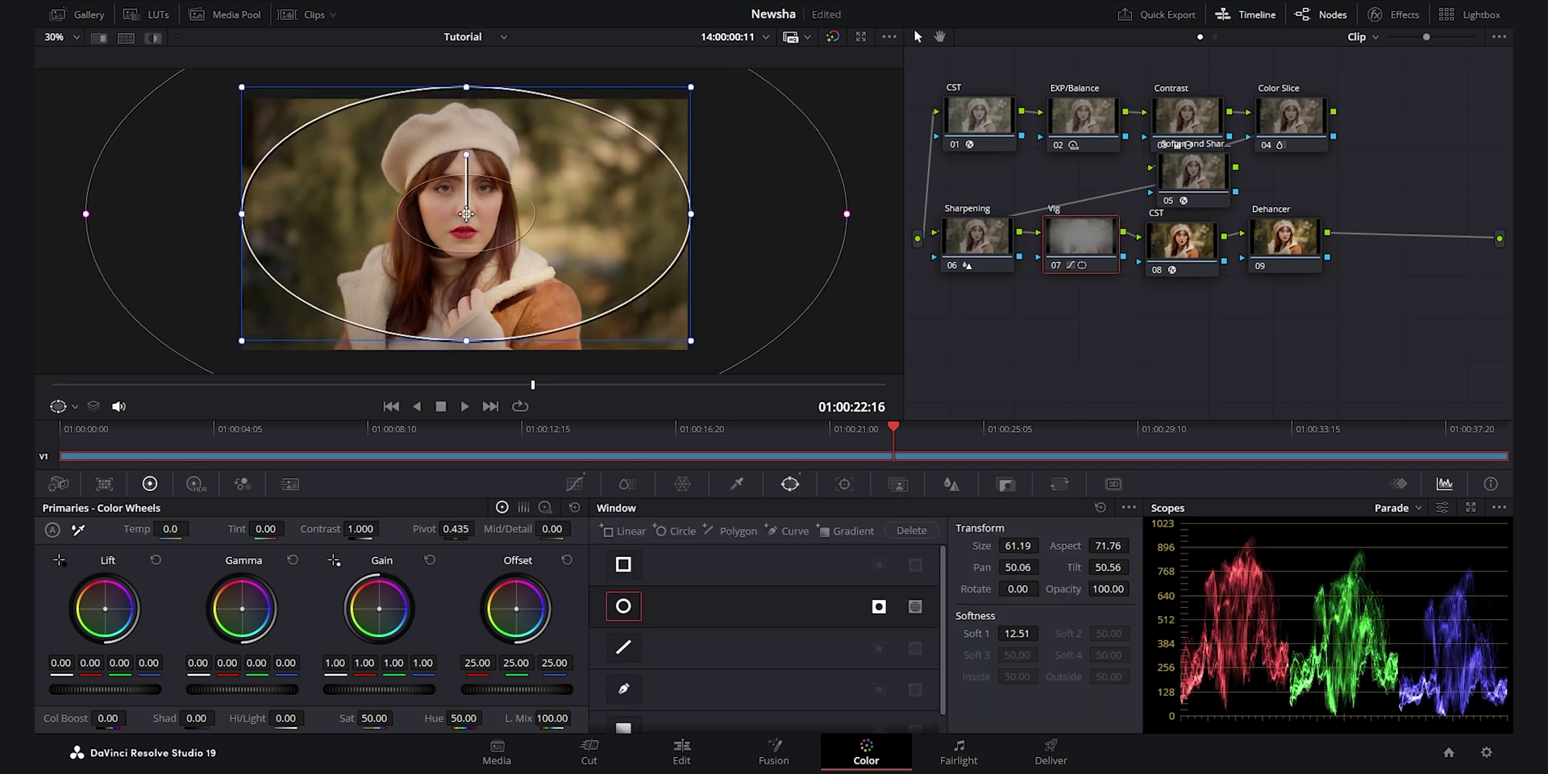
key("ctrl+f")
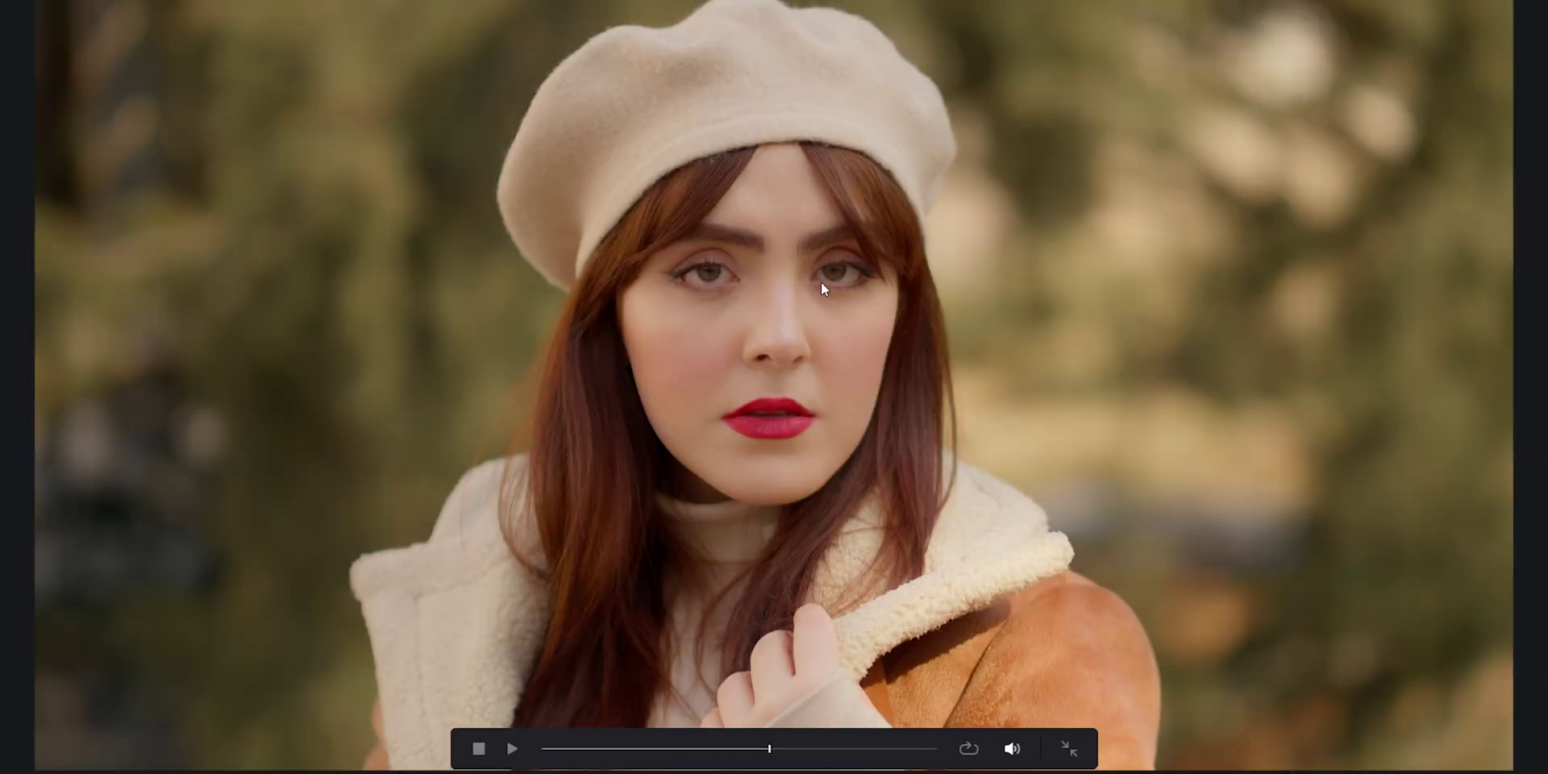
key("ctrl+f")
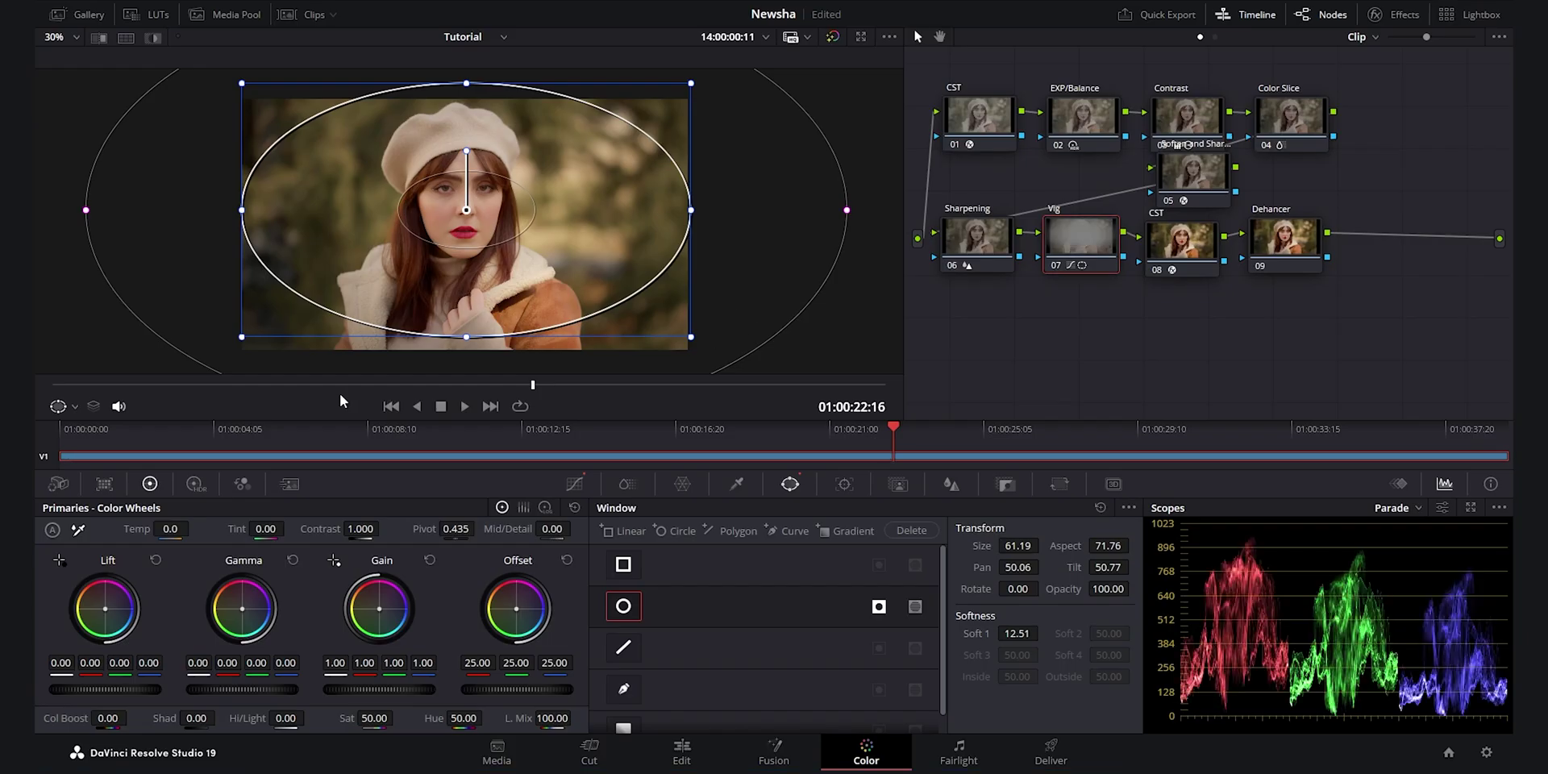
Compare the footage at 01:00:18:02 with the whole grade bypassed and enabled.
left_click_drag(260, 390, 437, 433)
key("shift+d")
key("shift+d")
key("shift+d")
key("shift+d")
key("shift+d")
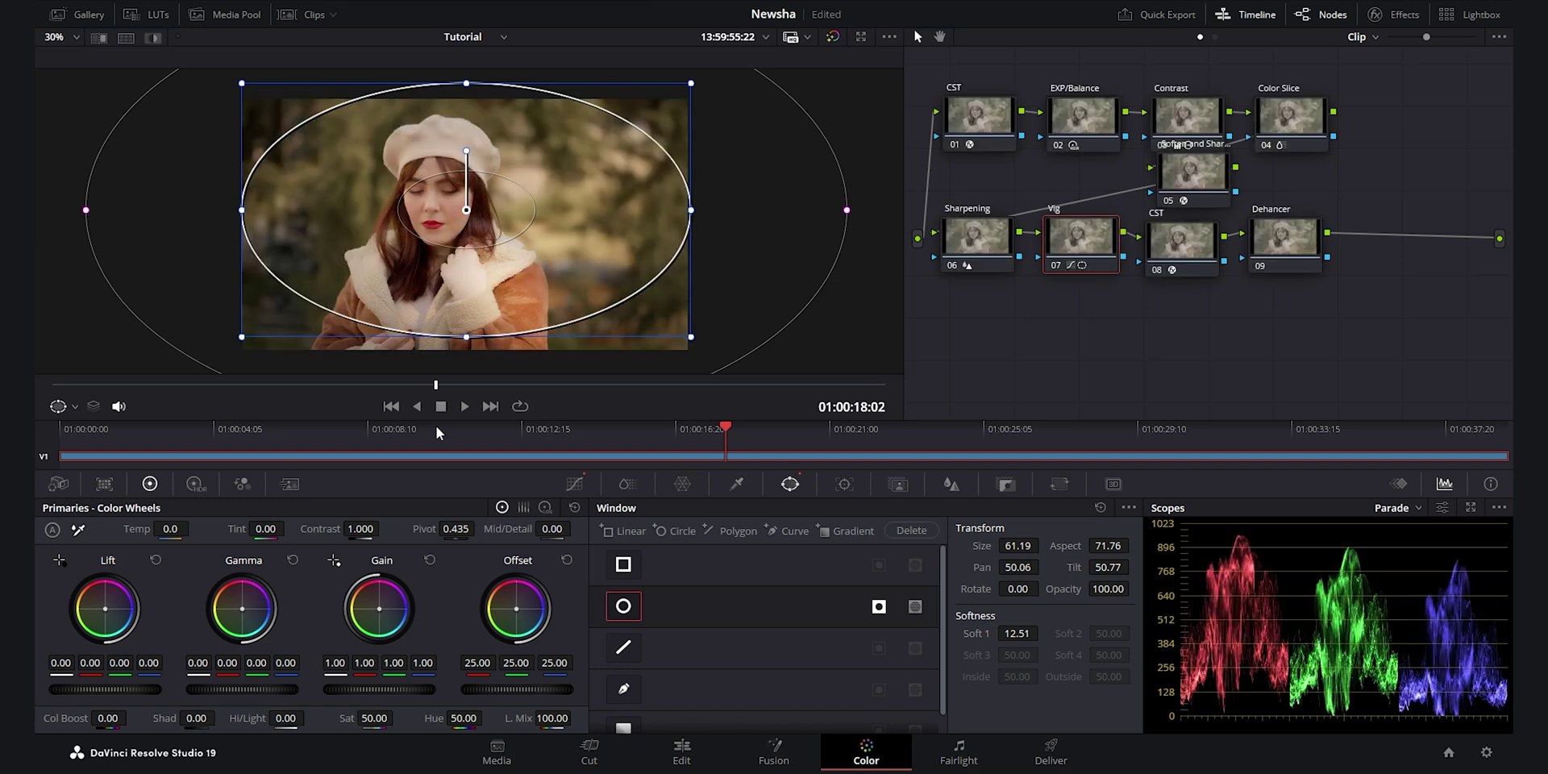
key("shift+d")
key("shift+d")
key("shift+d")
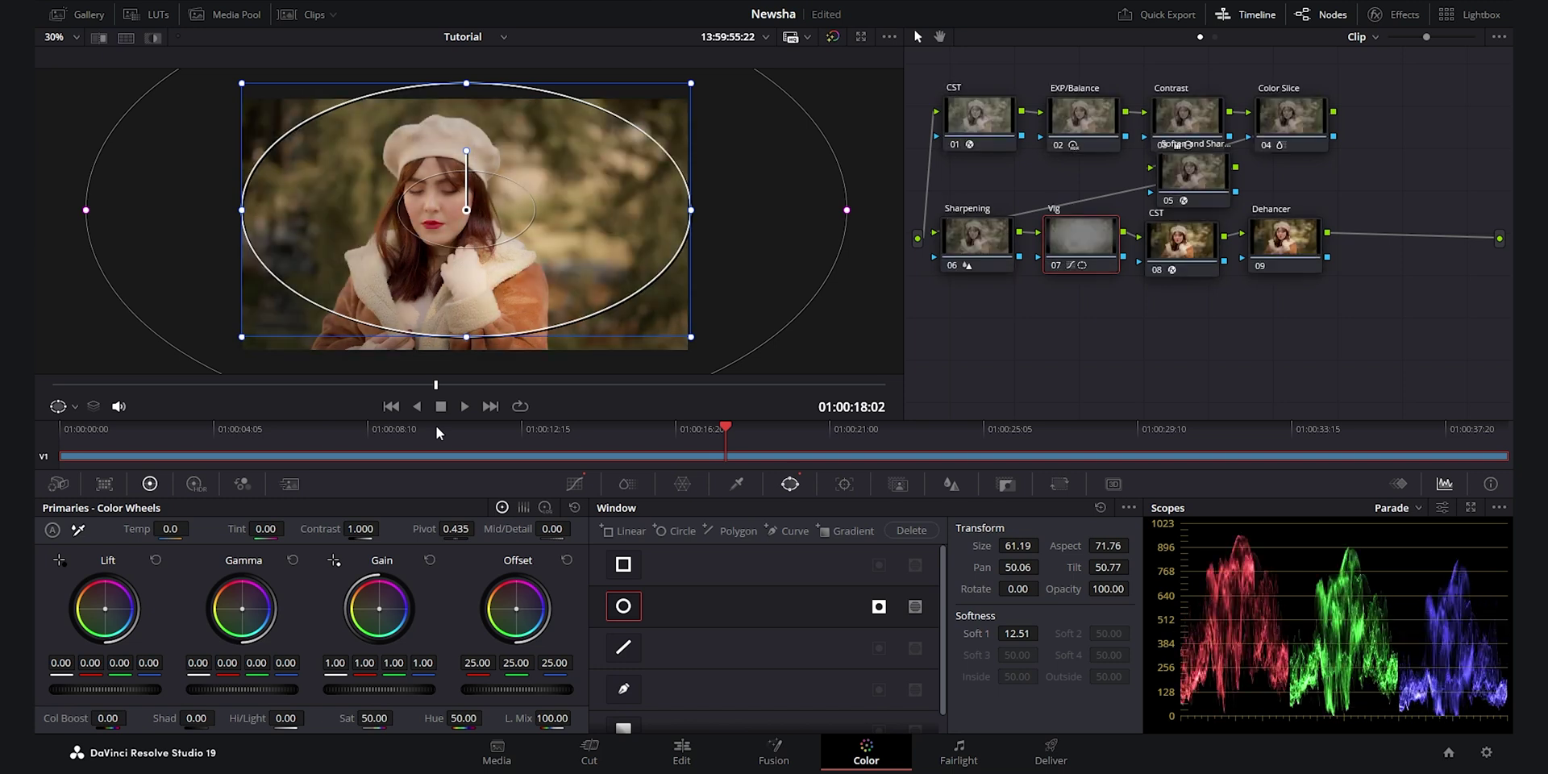
At 01:00:21:15, move the Dehancer node below Sharpening and apply the Dehancer Pro 7.2.1 effect to it.
left_click_drag(436, 386, 511, 387)
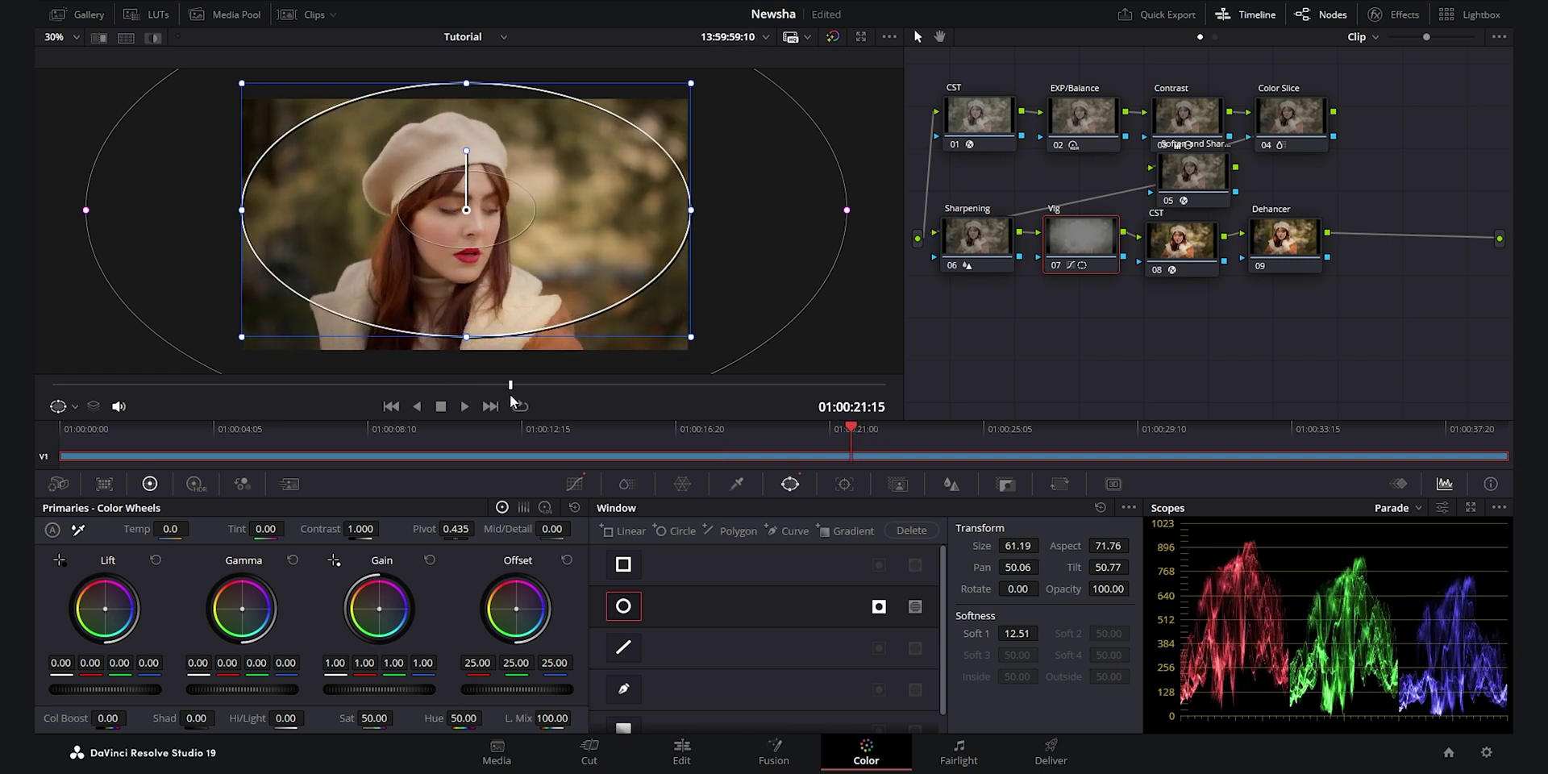
left_click(1272, 244)
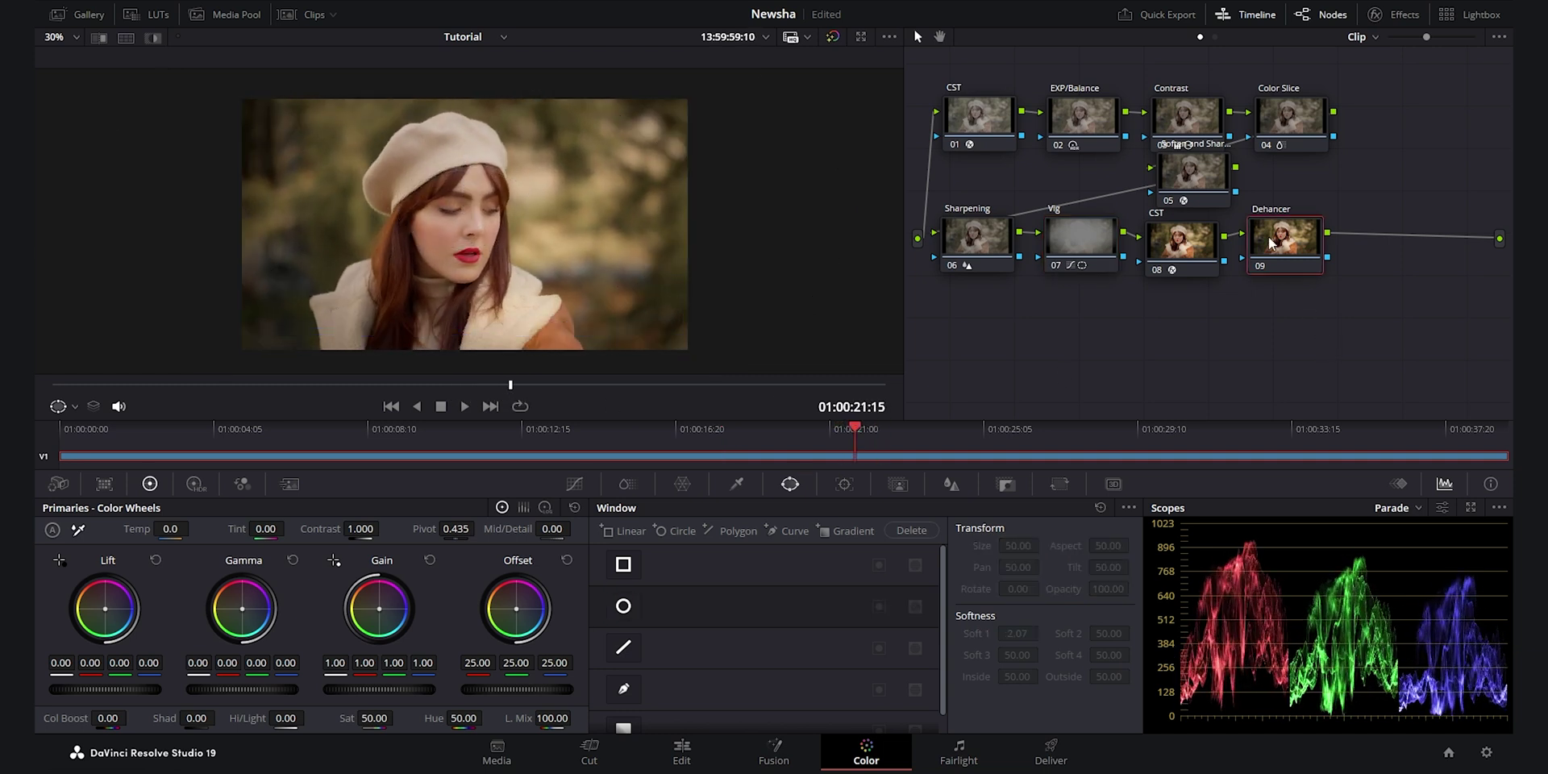
left_click_drag(1285, 242, 1003, 325)
left_click(1395, 19)
double_click(1195, 71)
type("dehan")
left_click_drag(1290, 127, 998, 334)
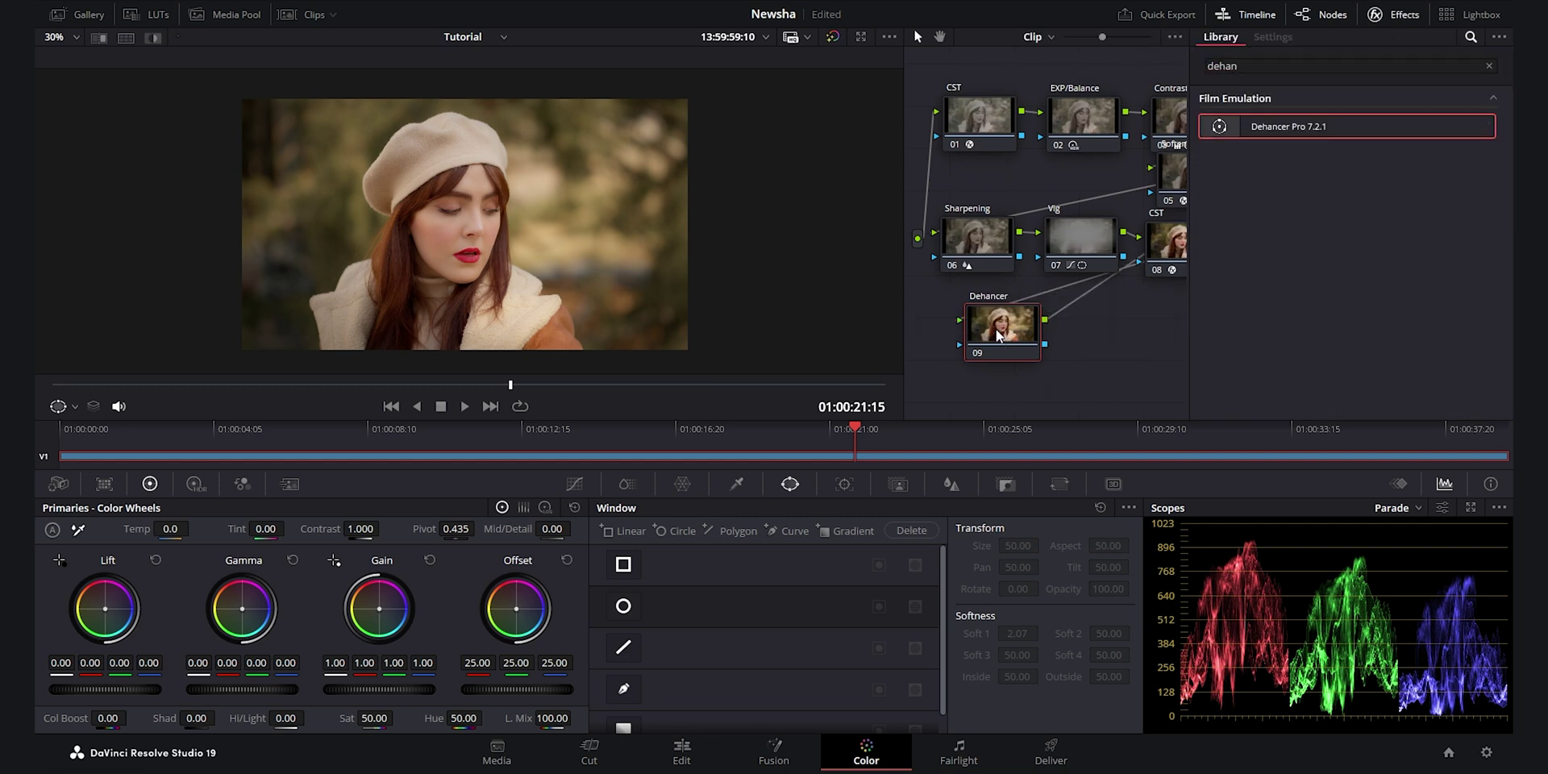
Set Dehancer's film profile to Fujichrome CDU-II (cross).
scroll(1500, 166, "down", 3)
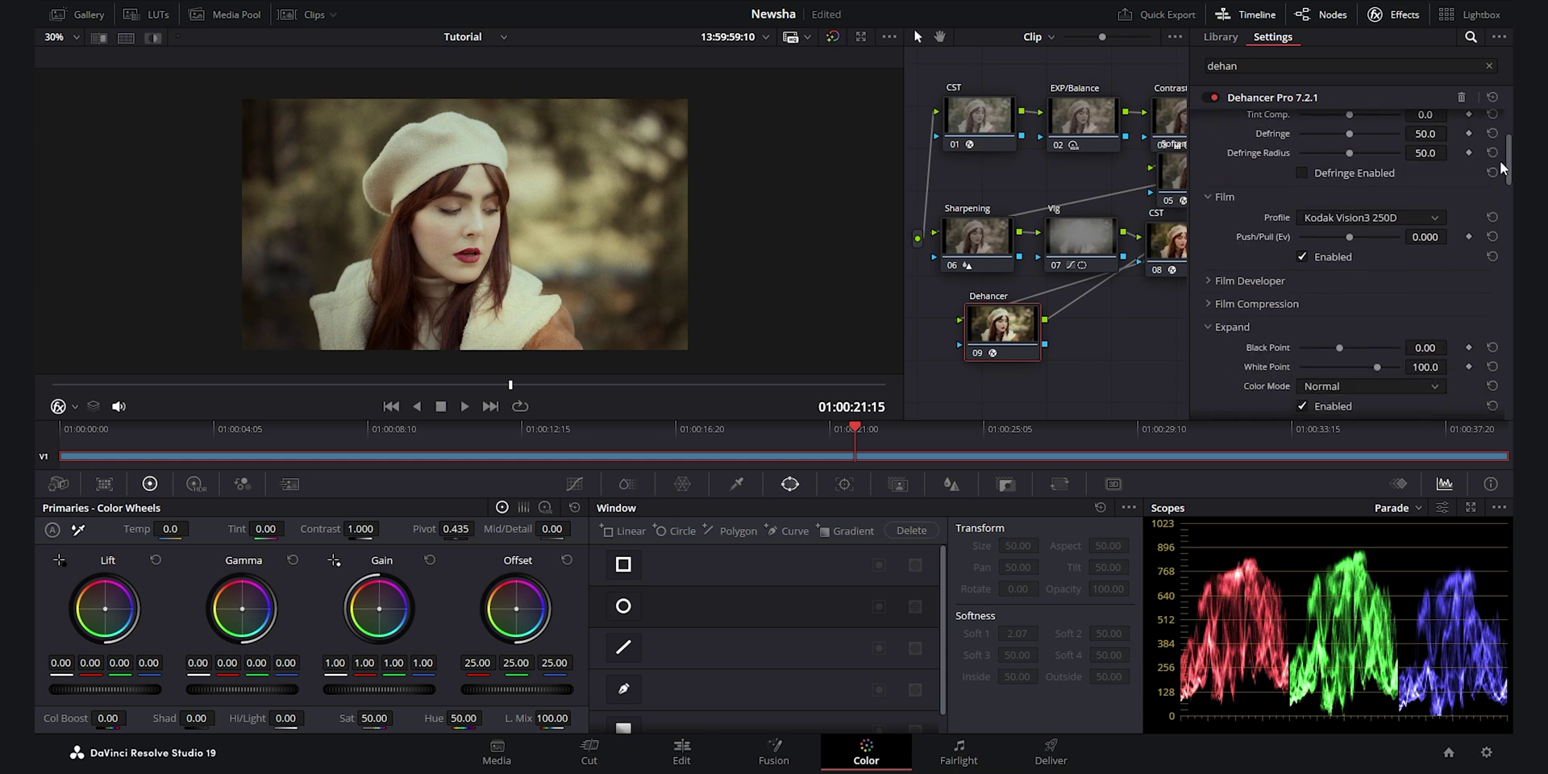
left_click(1405, 217)
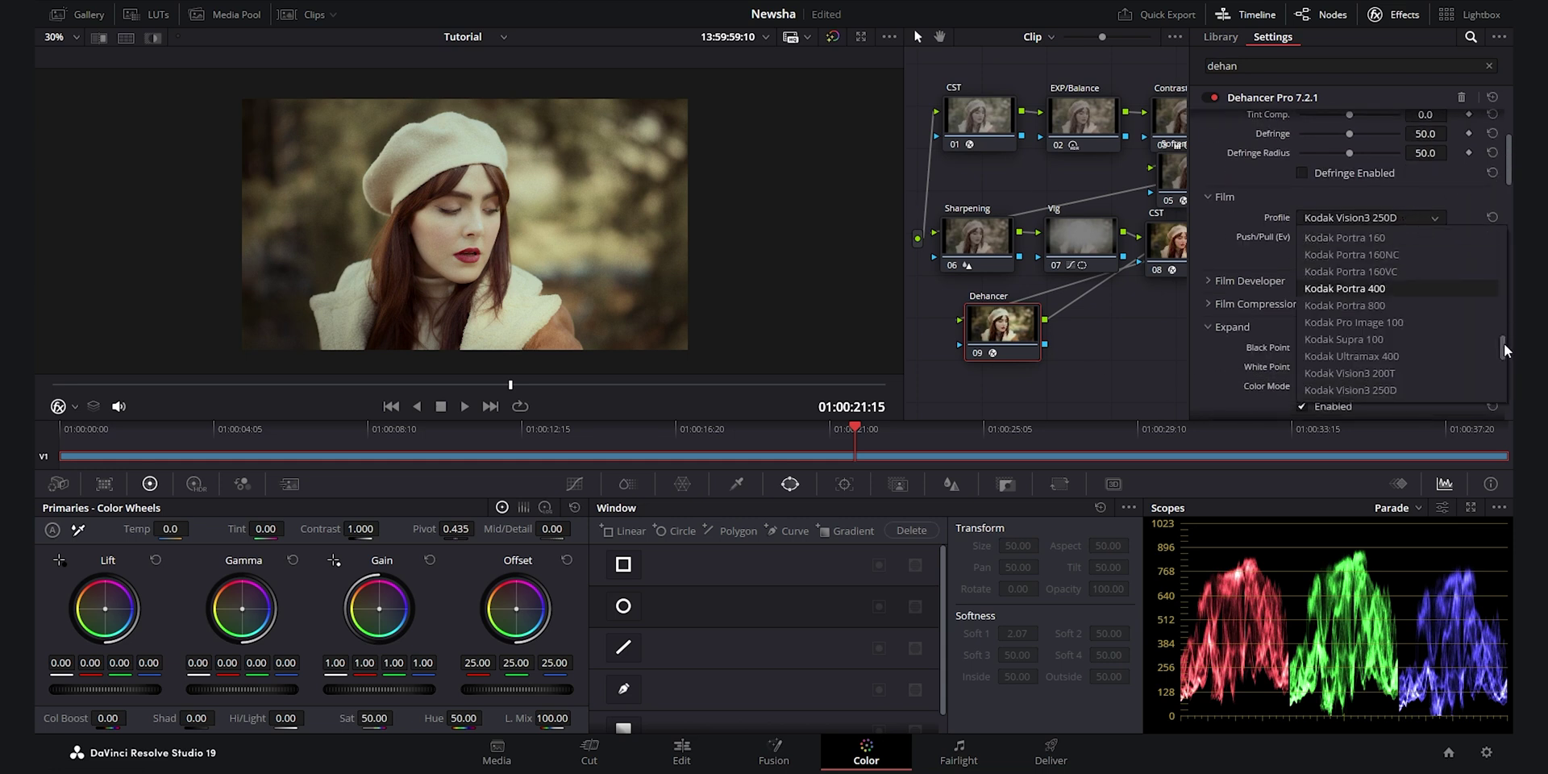
left_click_drag(1503, 344, 1502, 253)
left_click(1396, 355)
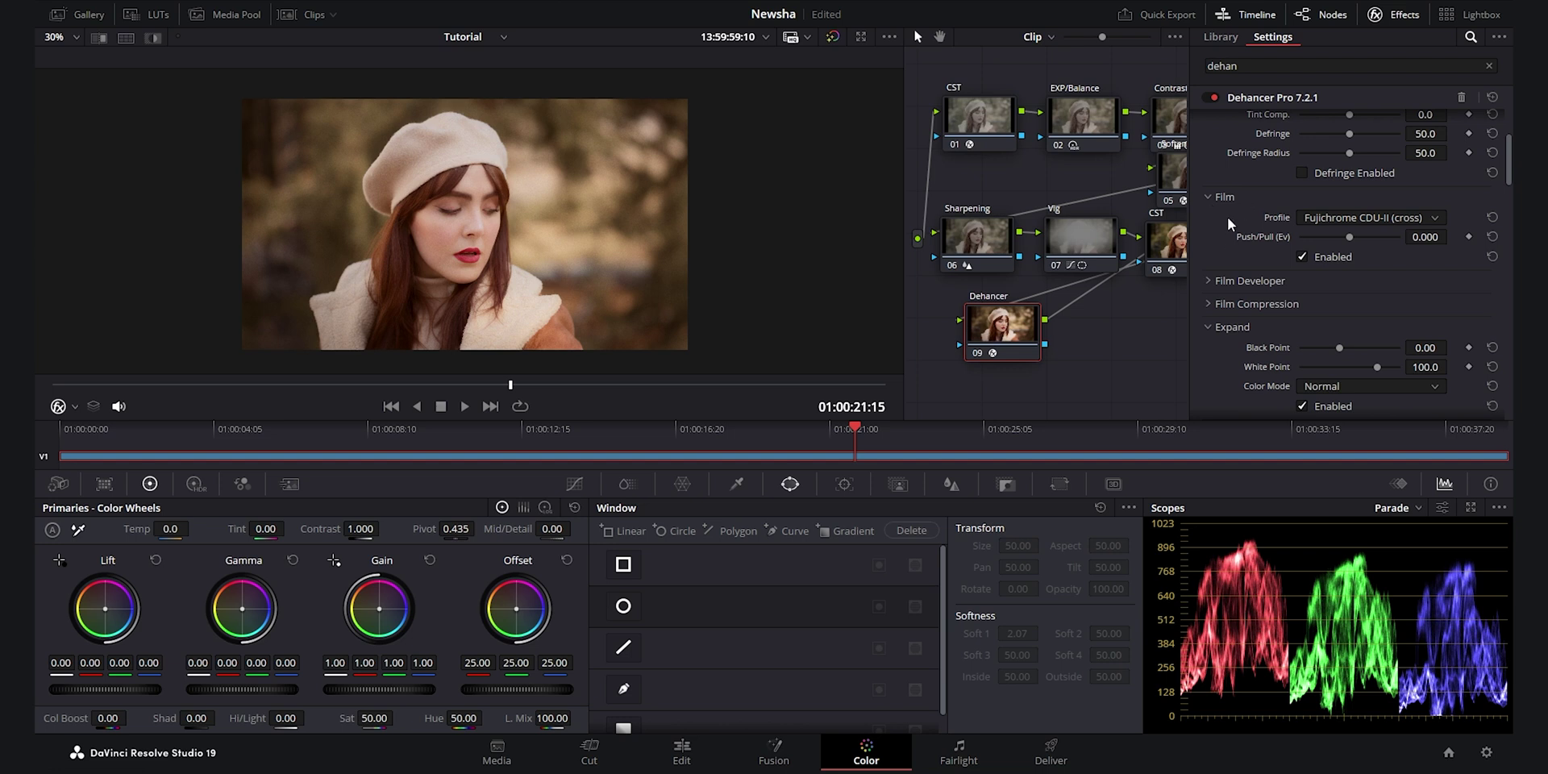
Enable Dehancer's Film Developer and set its contrast boost to 8.5.
left_click(1249, 280)
scroll(1452, 261, "down", 2)
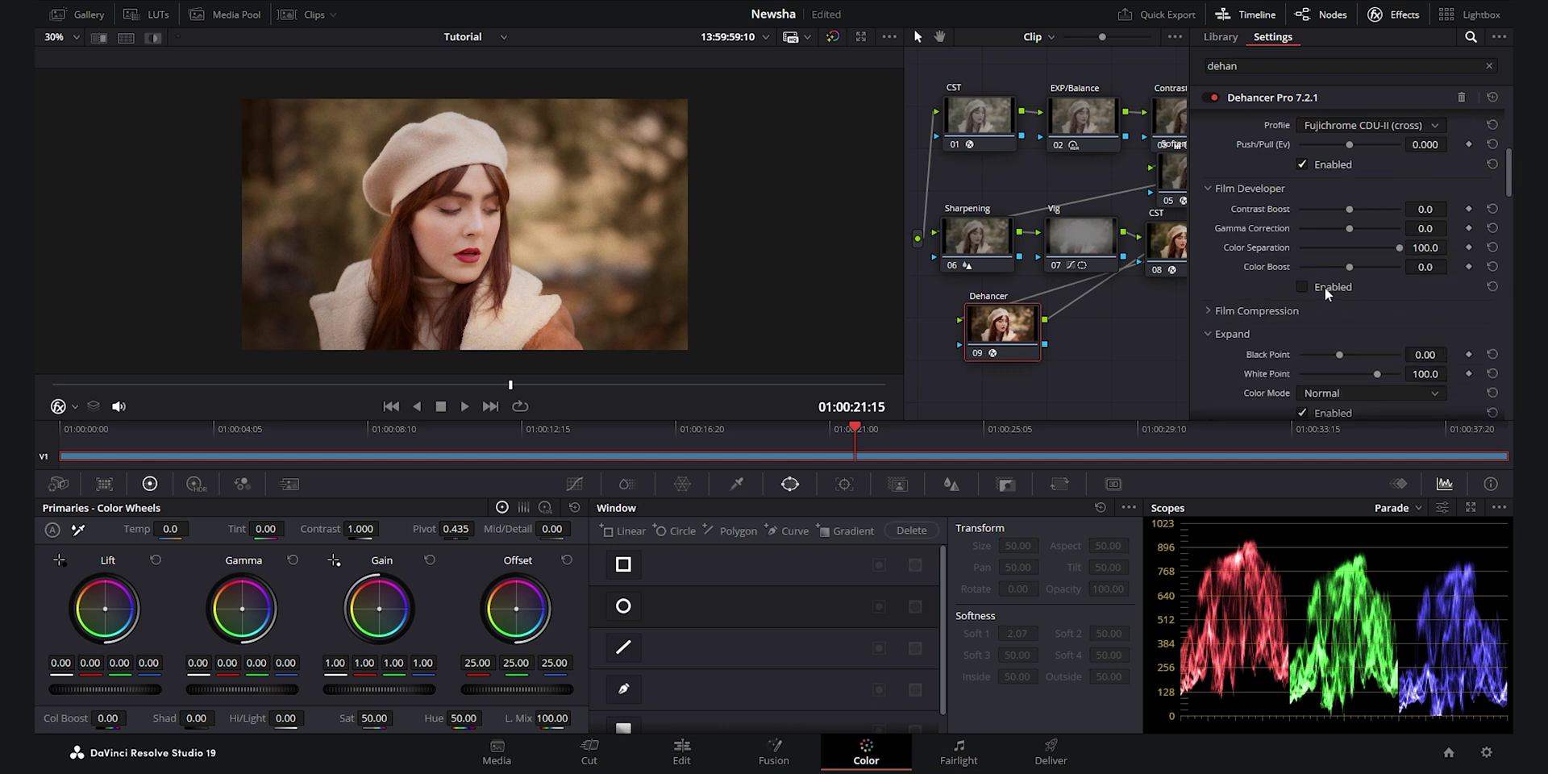
left_click(1354, 209)
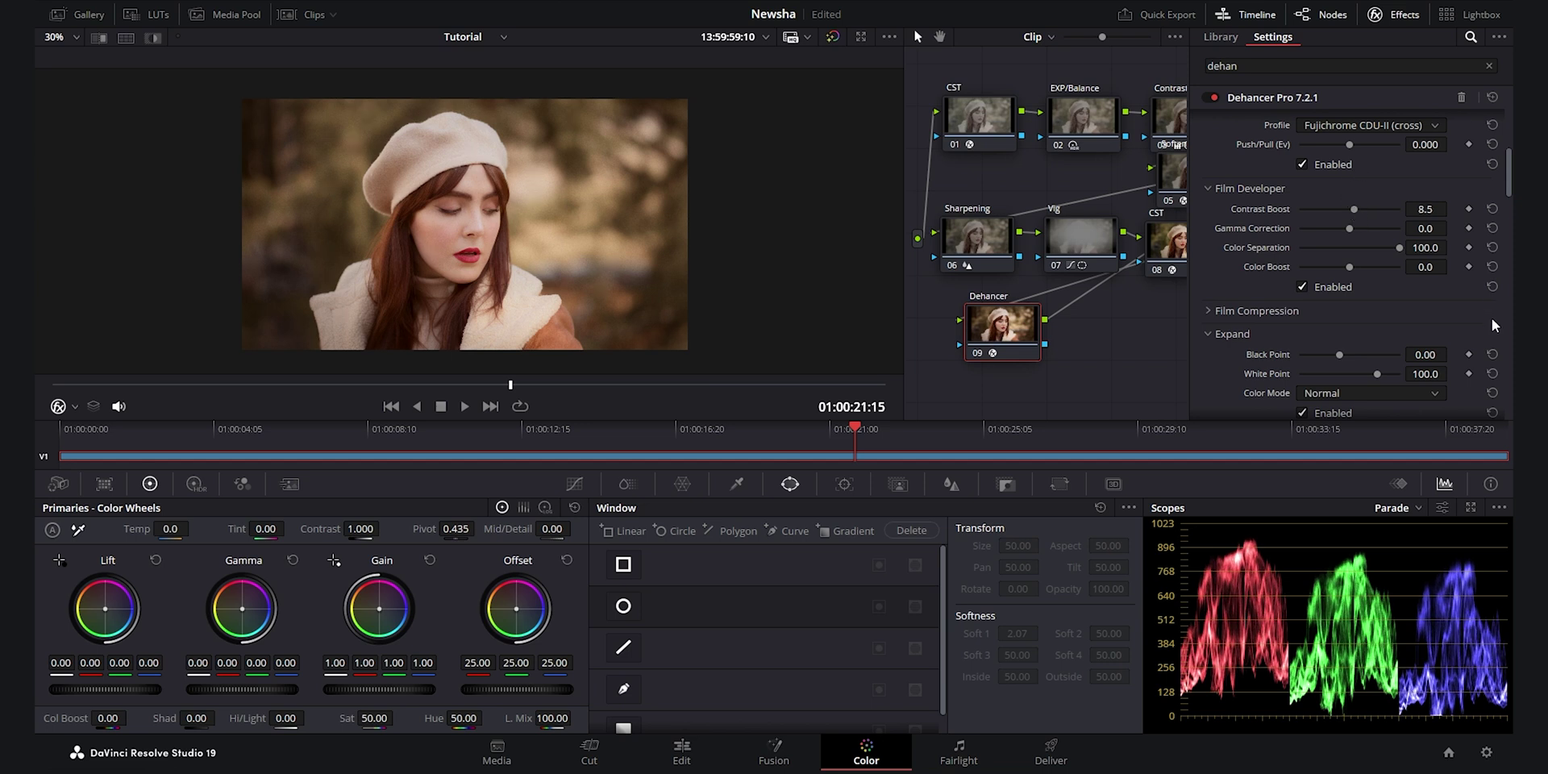
Lower the white point in Dehancer's Expand settings to 98.4 and check the face close up.
left_click(1376, 374)
left_click(1377, 373)
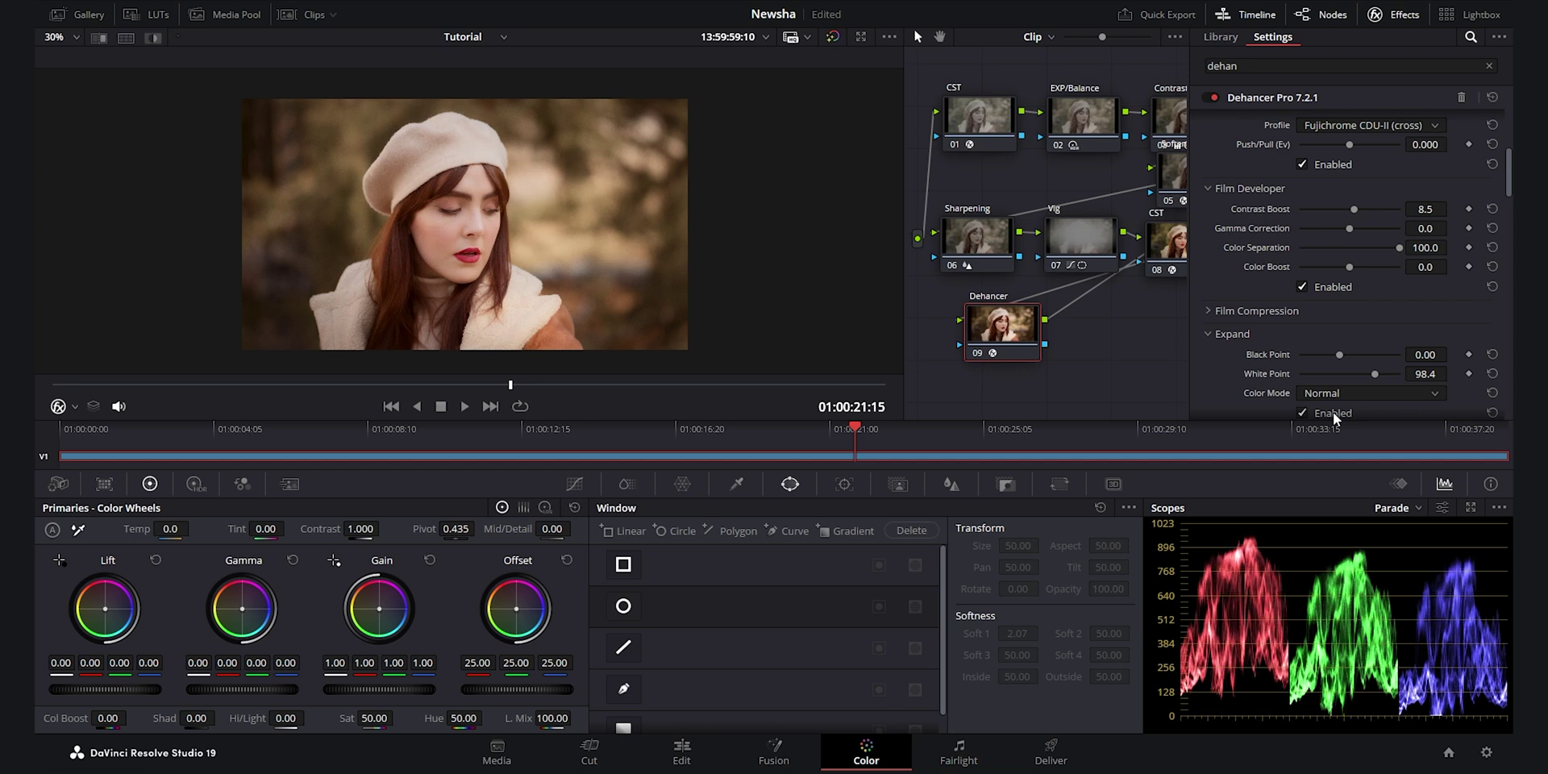
key("ctrl+equal")
key("ctrl+equal")
key("ctrl+equal")
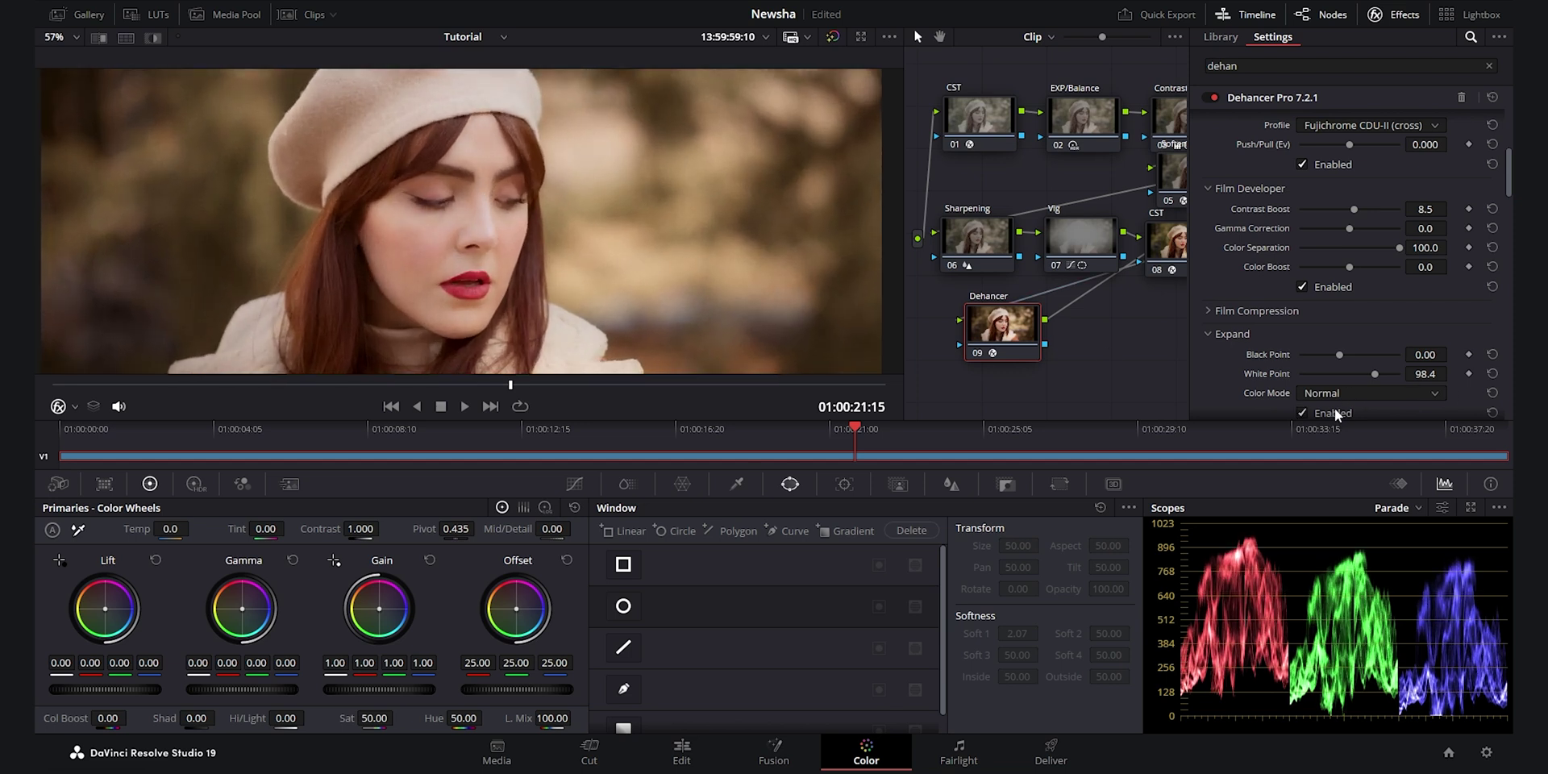
scroll(649, 219, "down", 3)
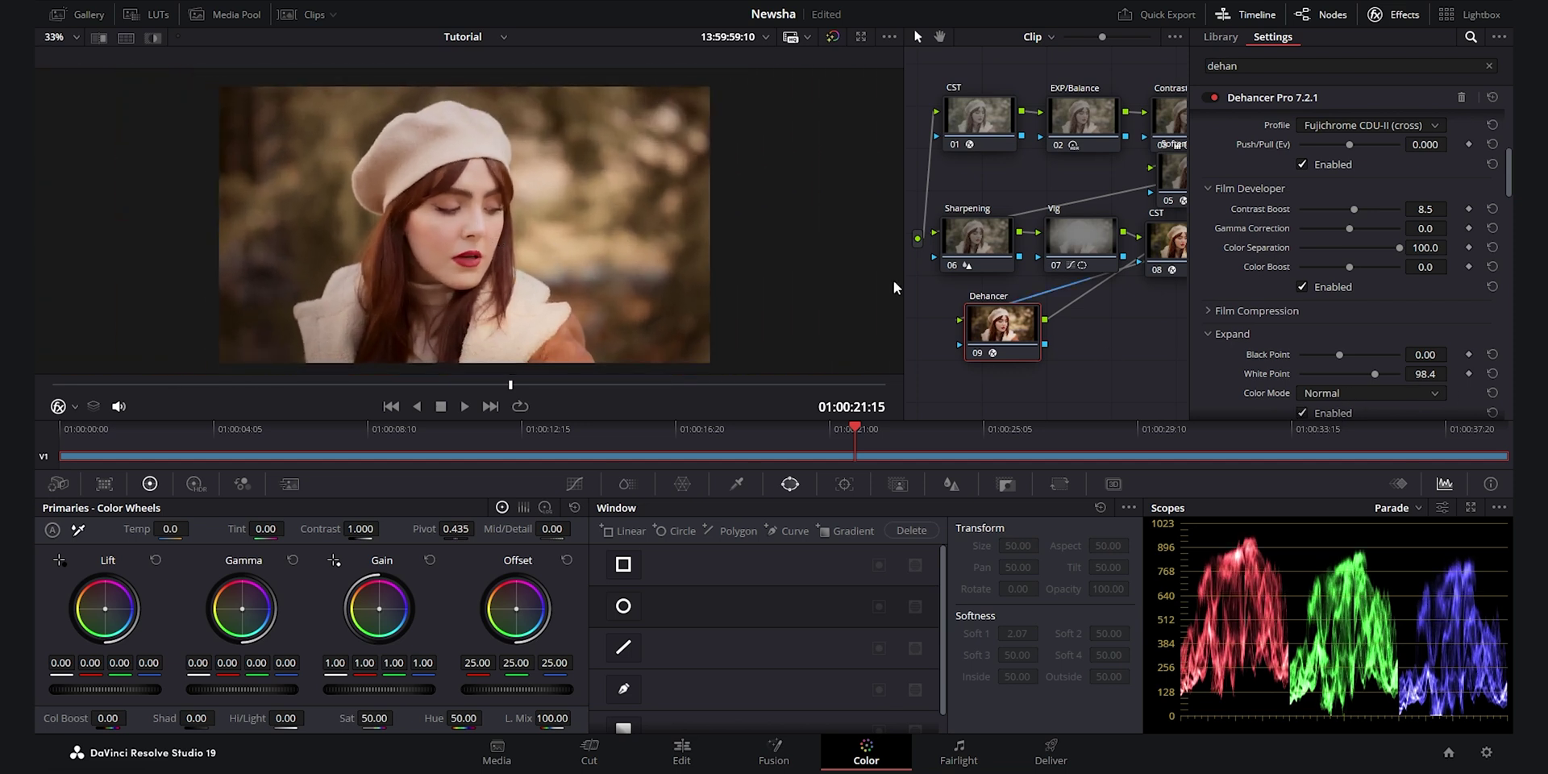
Set the tonal contrast in Dehancer's Print settings to 2.0.
scroll(1507, 297, "down", 3)
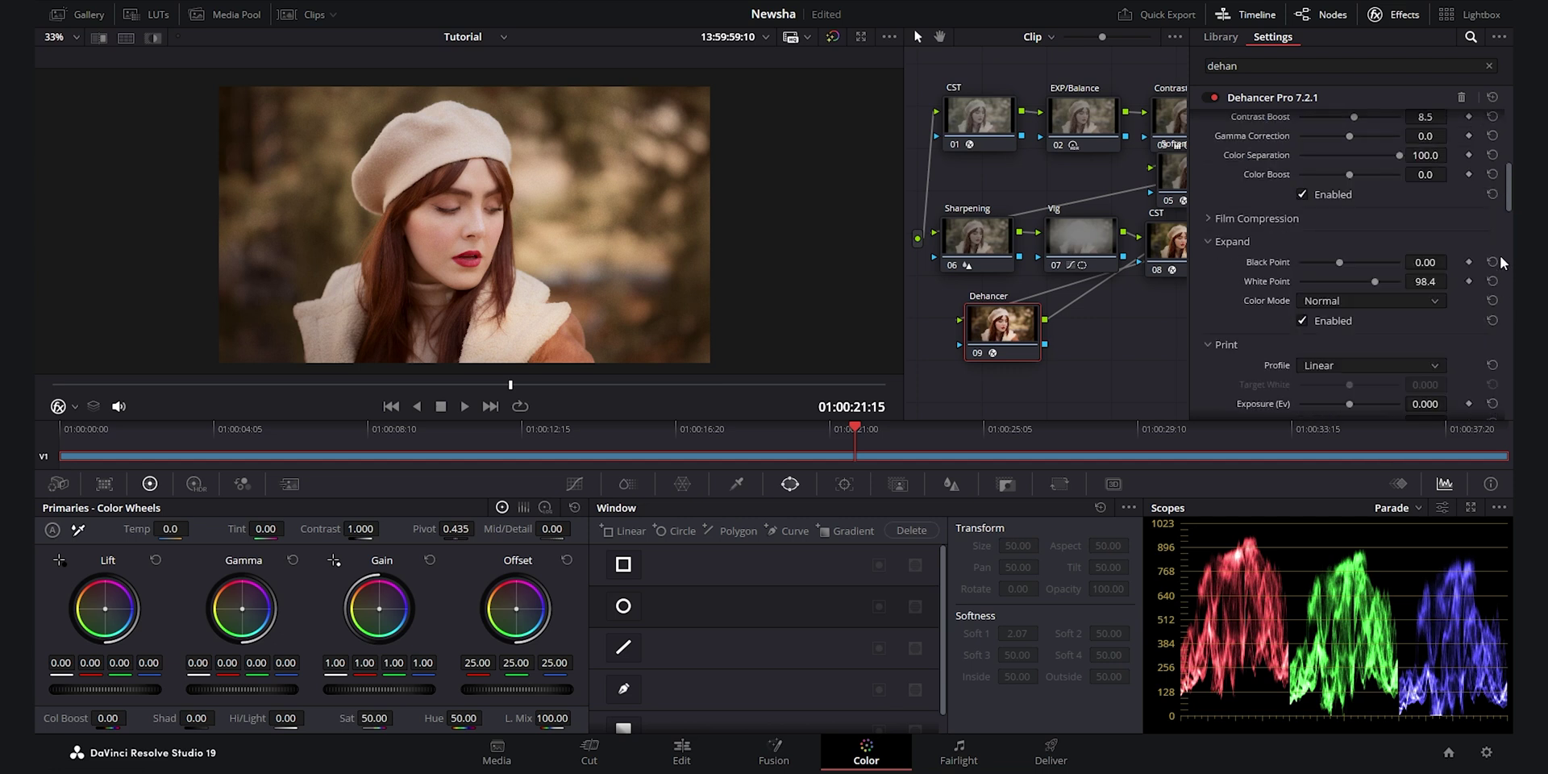
scroll(1507, 307, "down", 3)
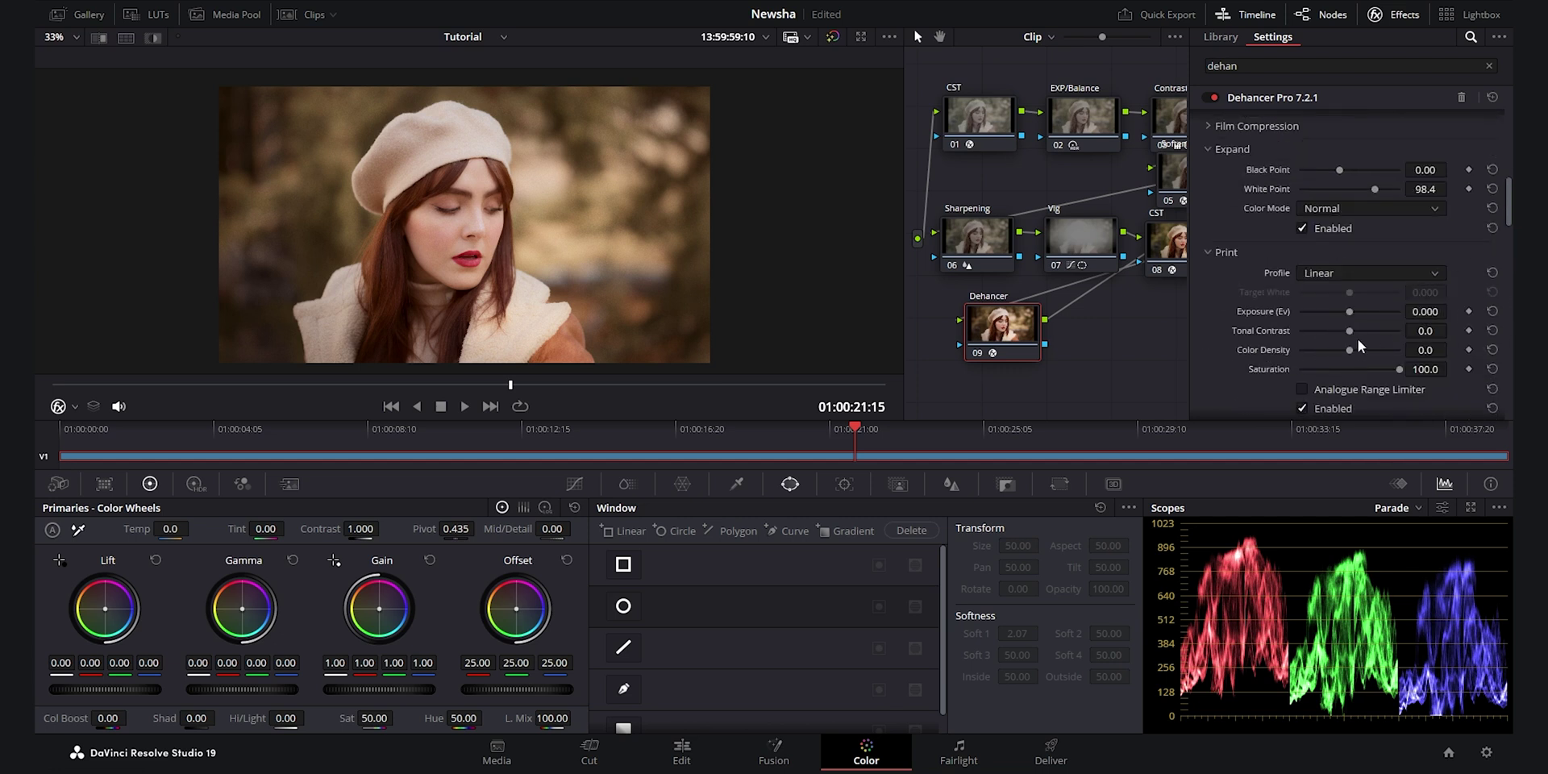
left_click_drag(1349, 331, 1353, 331)
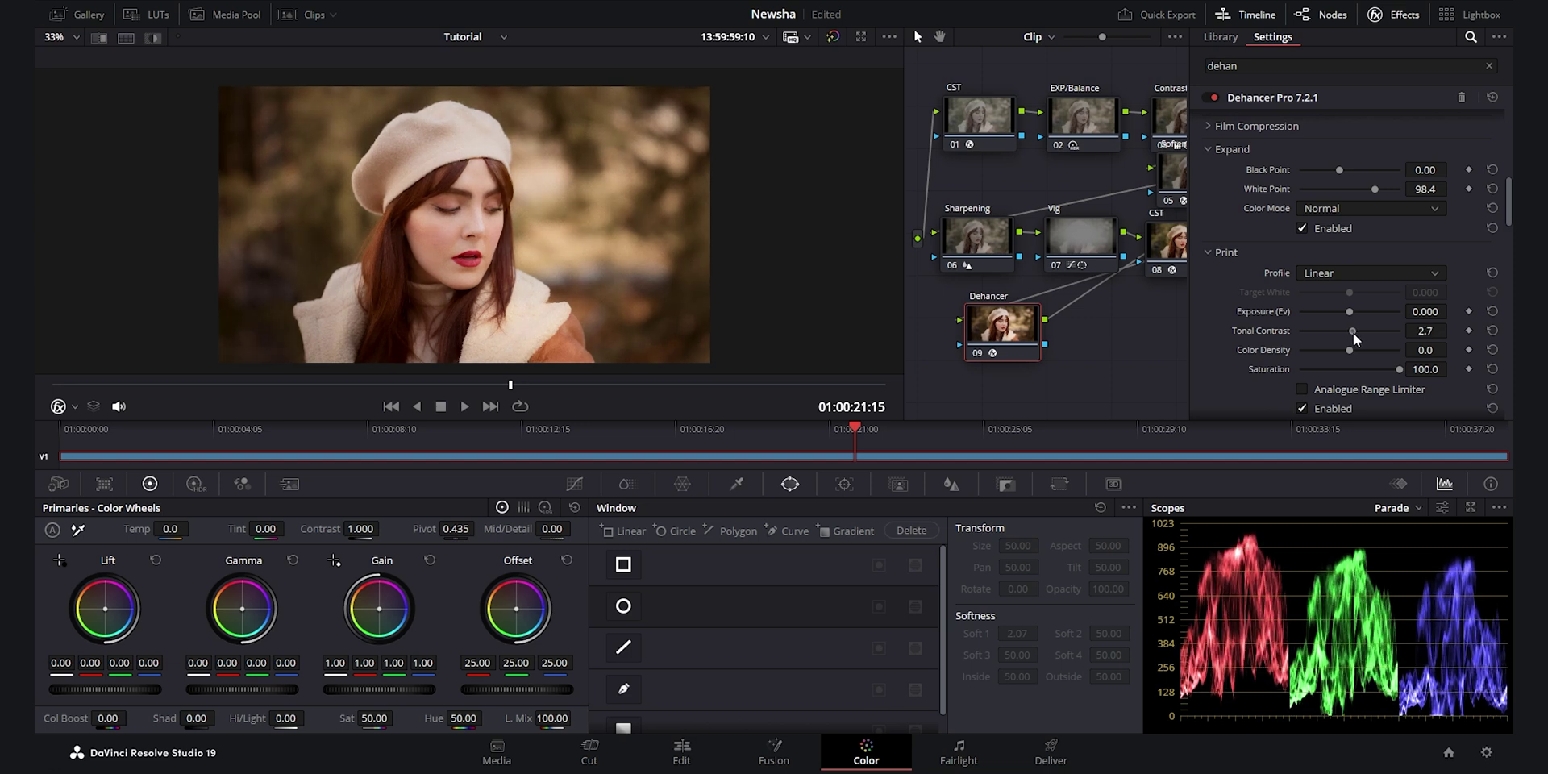
left_click_drag(1429, 331, 1436, 331)
left_click(1437, 330)
type("2")
key("Return")
Enable Dehancer's Color Head and set Yellow-Blue to -18.2, Magenta-Green to -11.2 and Cyan-Red to -12.0.
left_click(1219, 389)
scroll(1216, 380, "down", 6)
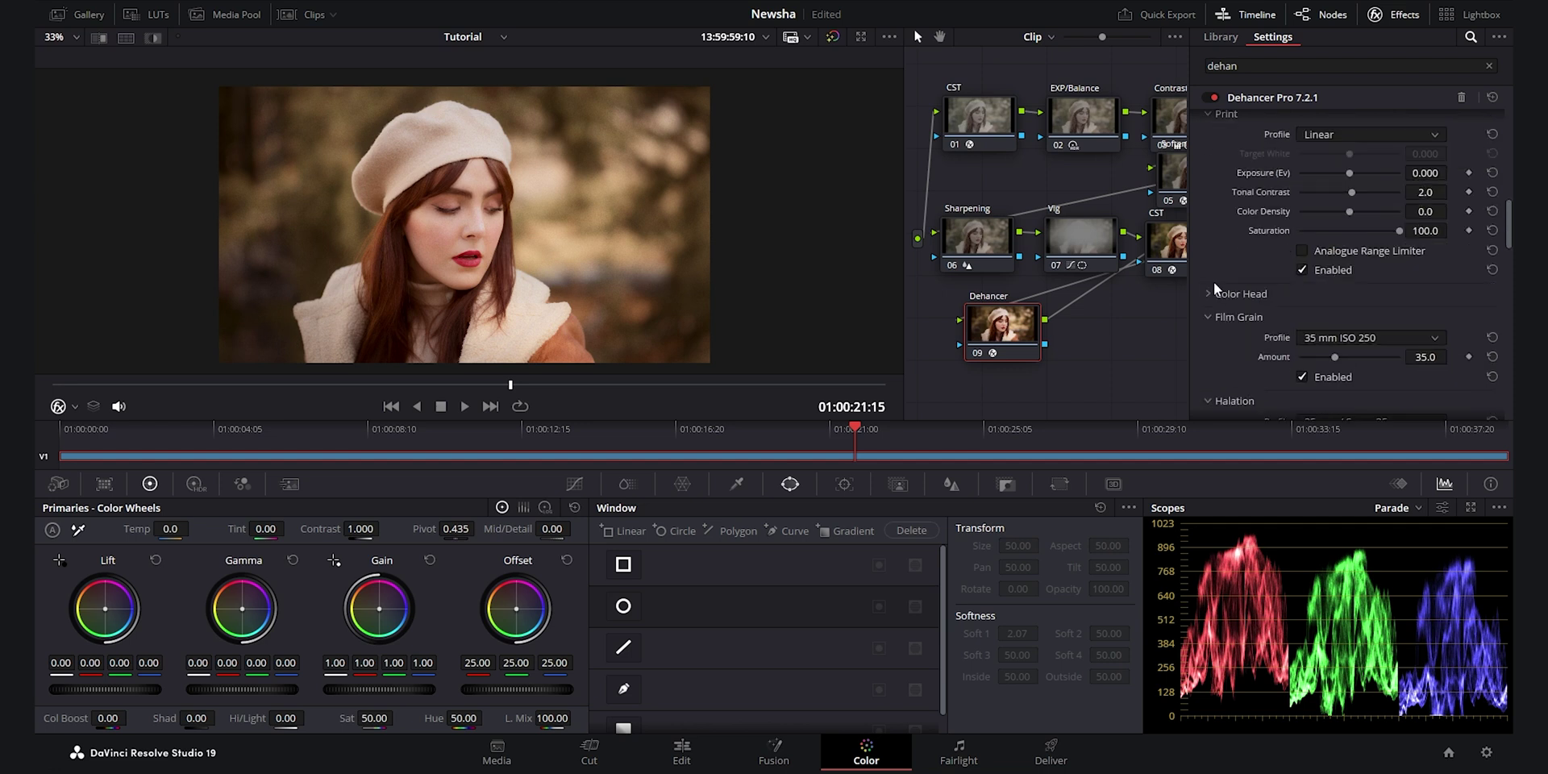
left_click(1222, 201)
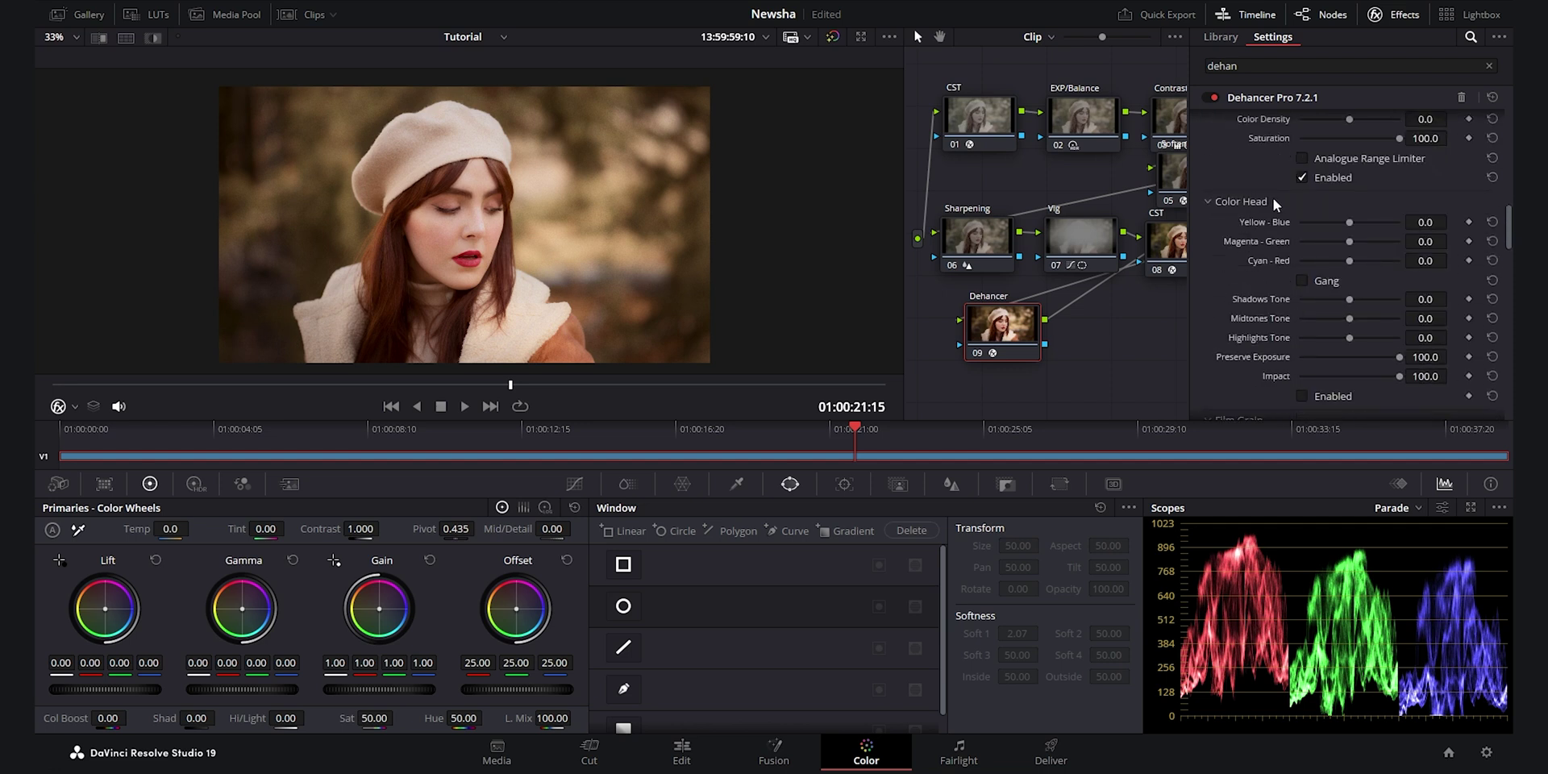
scroll(1272, 189, "down", 1)
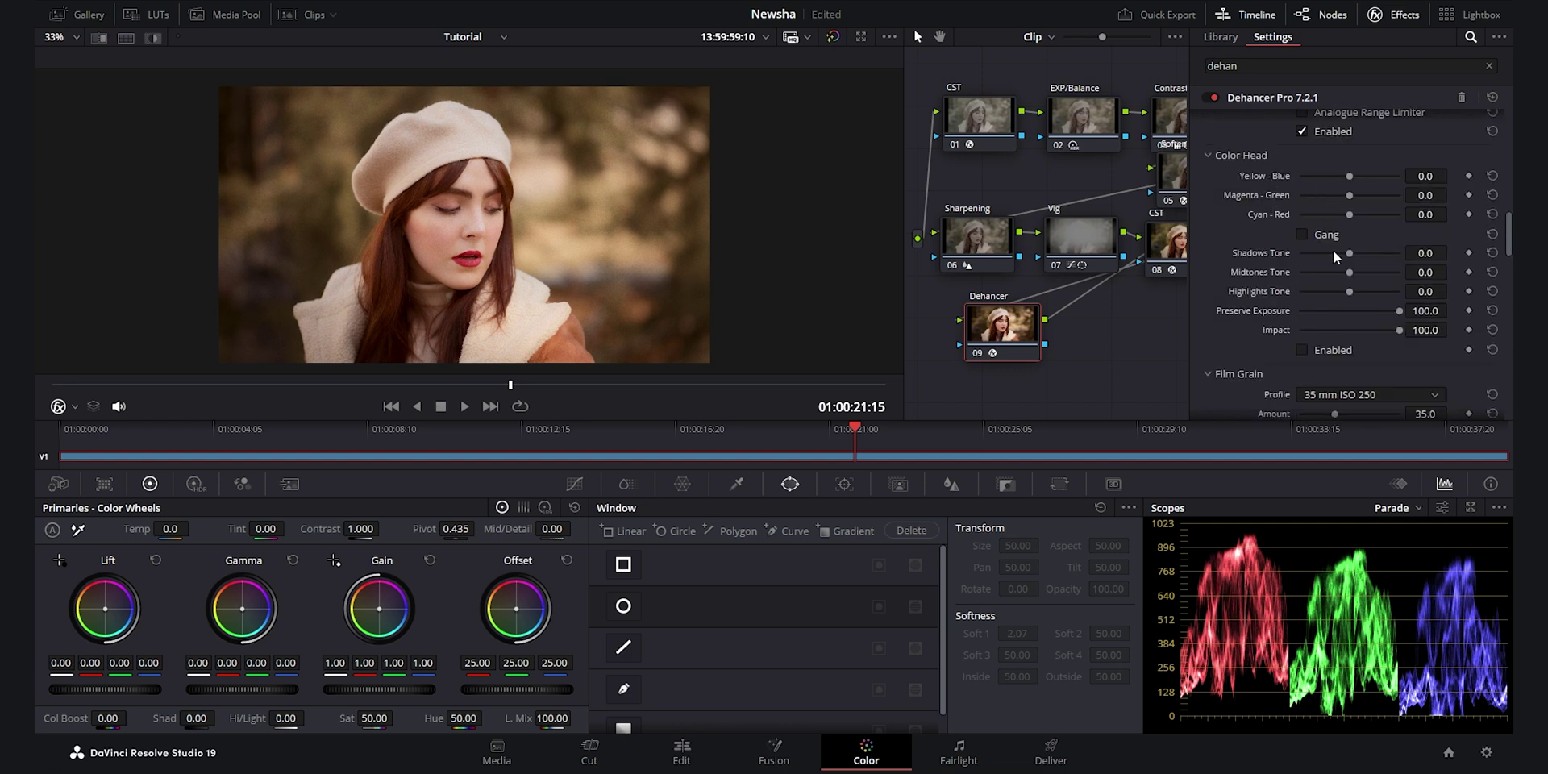
left_click(1333, 350)
left_click_drag(1352, 176, 1332, 175)
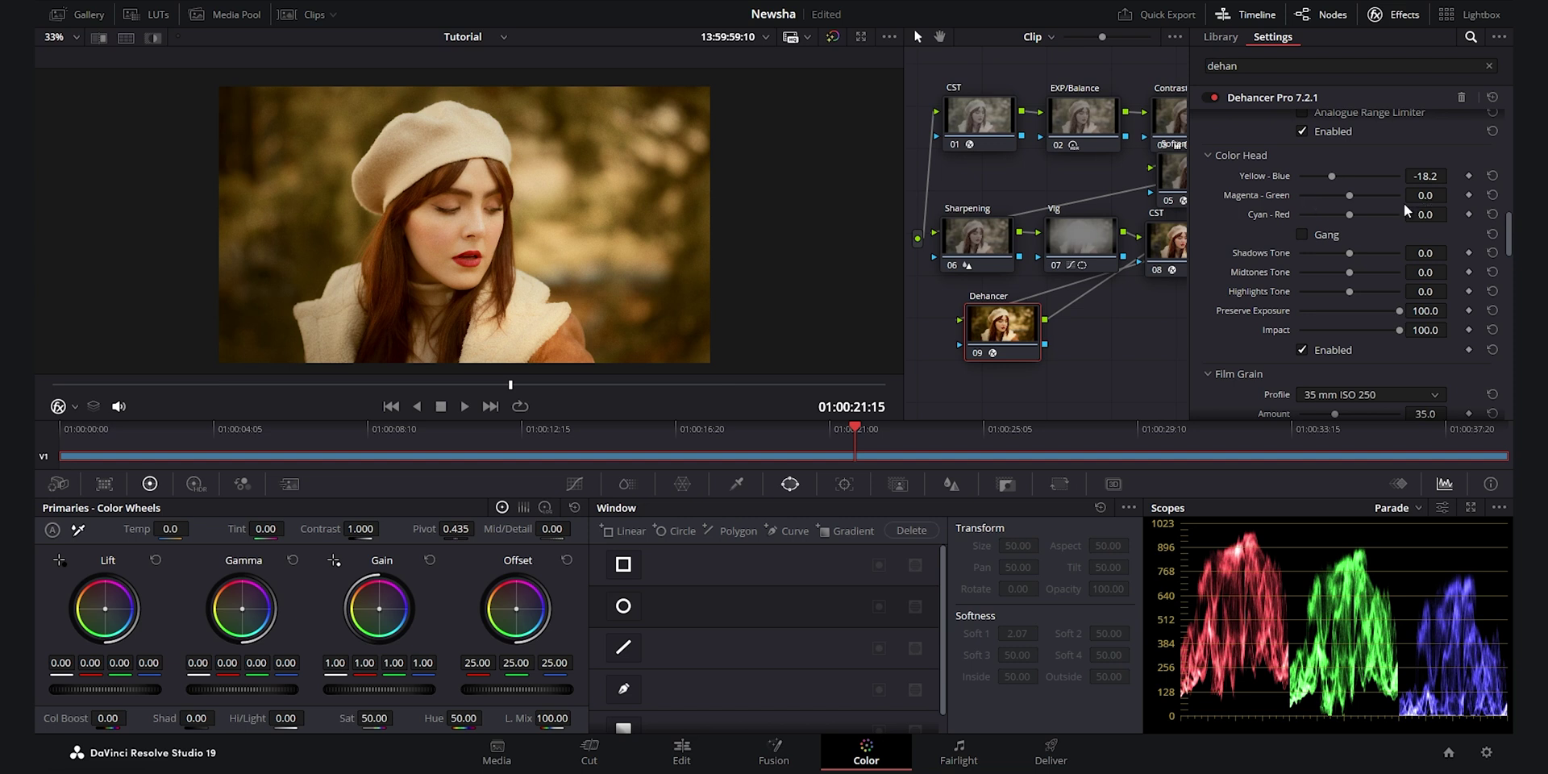
left_click_drag(1348, 192, 1340, 194)
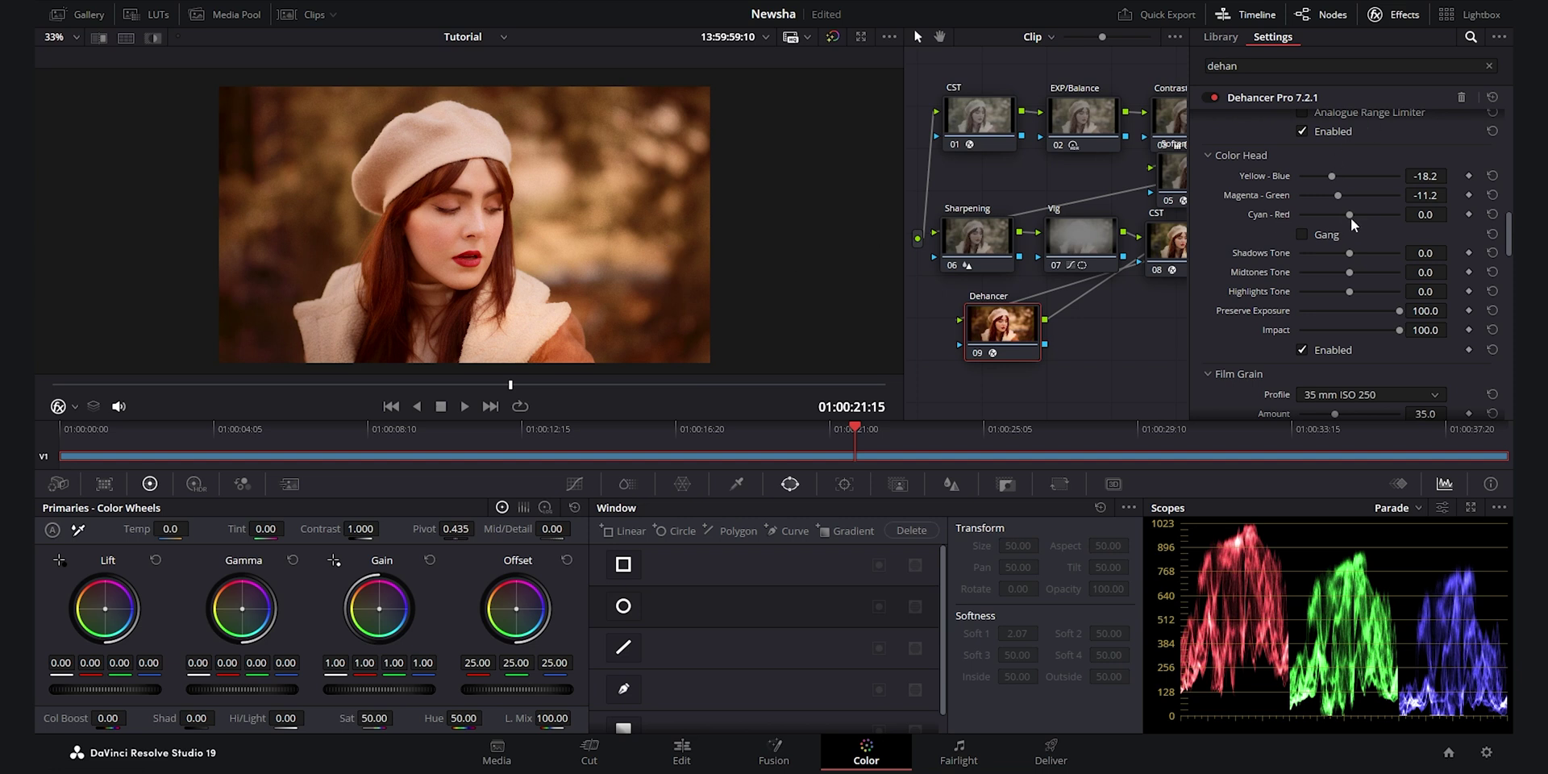
left_click_drag(1350, 212, 1338, 215)
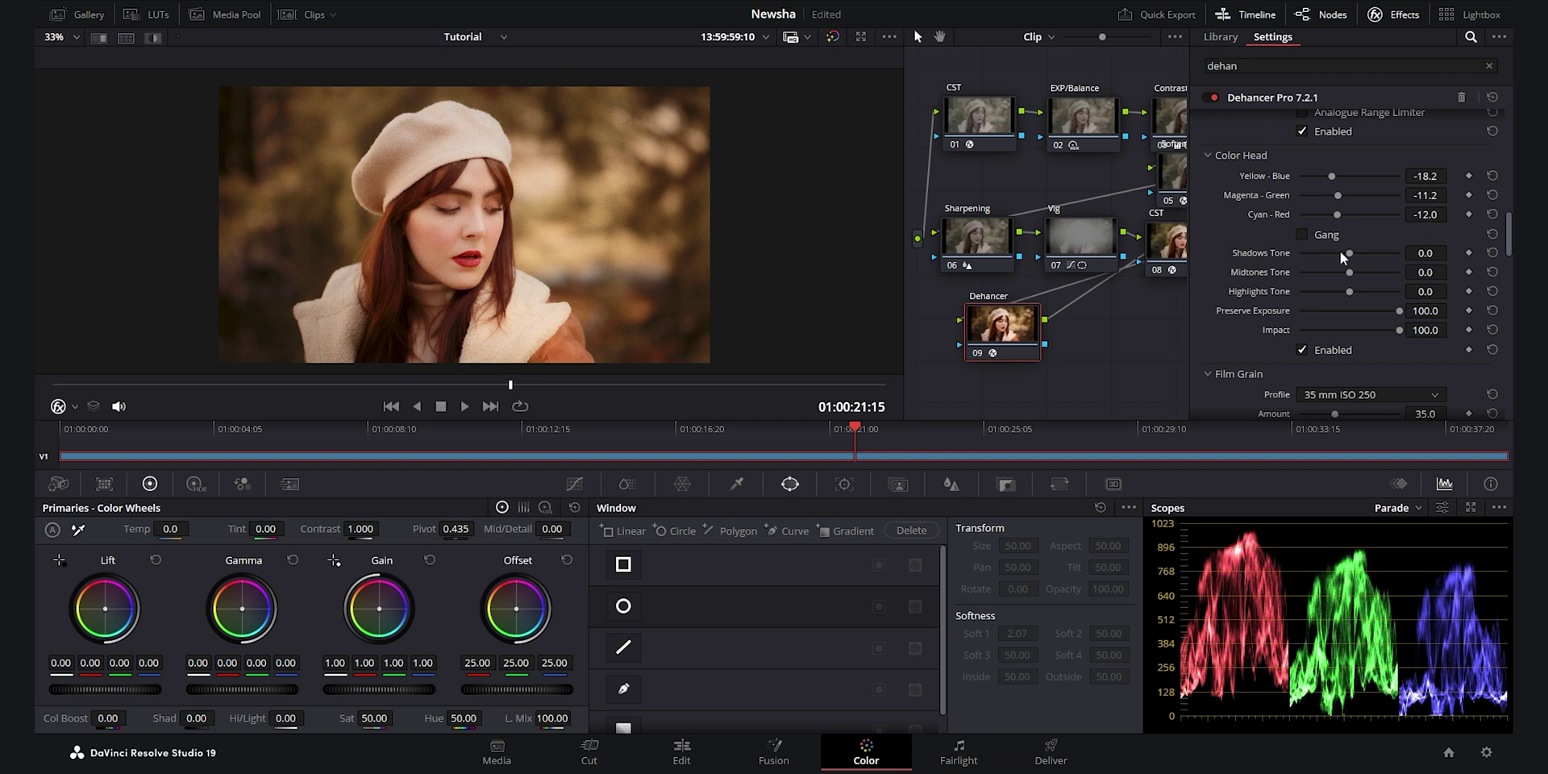
Set the Color Head's shadows tone to 7.0, midtones tone to 17.8 and highlights tone to 30.2, and check the image.
scroll(1377, 263, "down", 1)
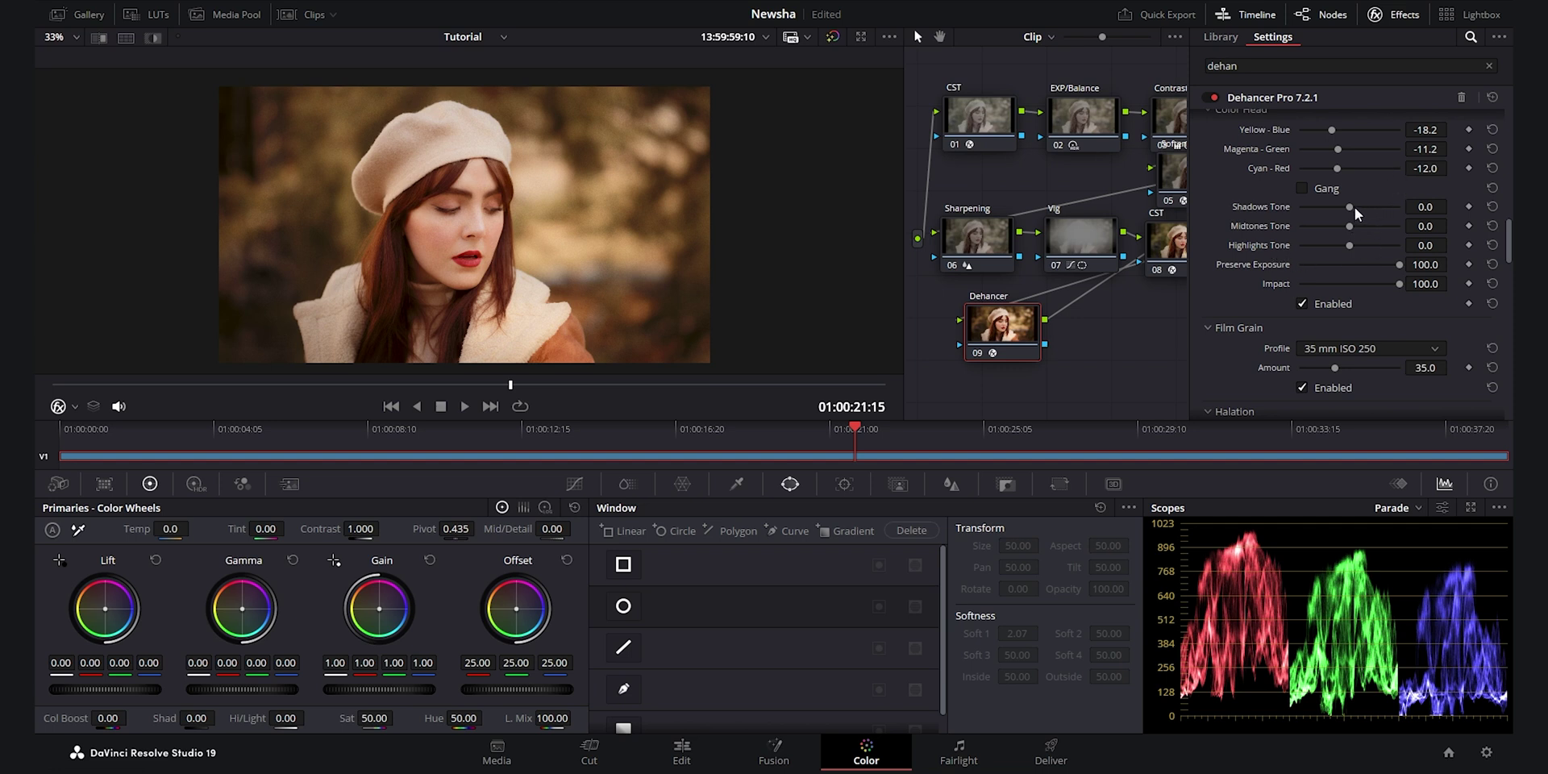
mouse_move(1347, 206)
left_mouse_down()
mouse_move(1387, 210)
mouse_move(1353, 212)
left_mouse_up()
left_click_drag(1350, 227, 1360, 226)
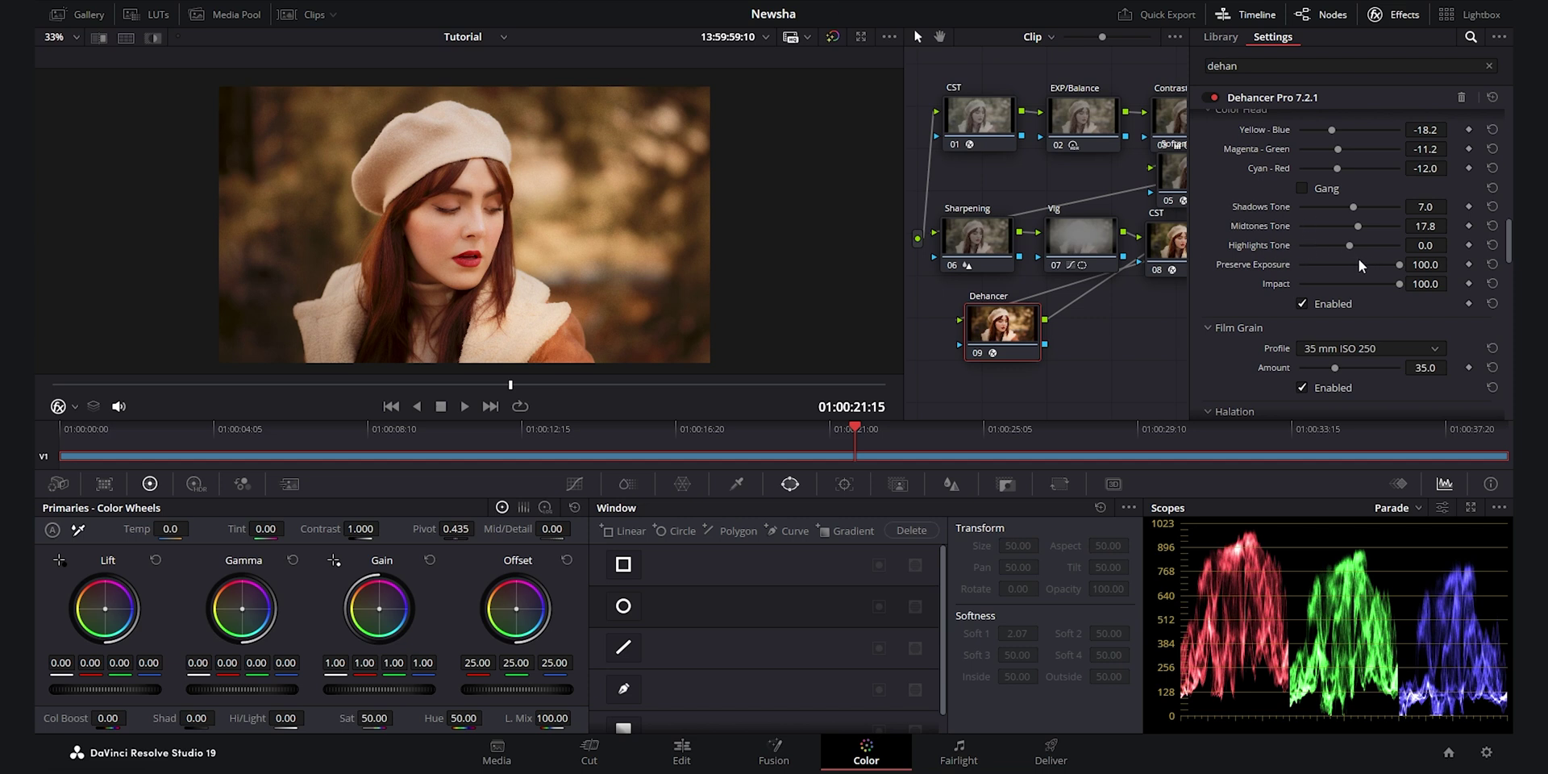
left_click_drag(1347, 245, 1365, 249)
scroll(495, 213, "up", 5)
scroll(565, 158, "down", 5)
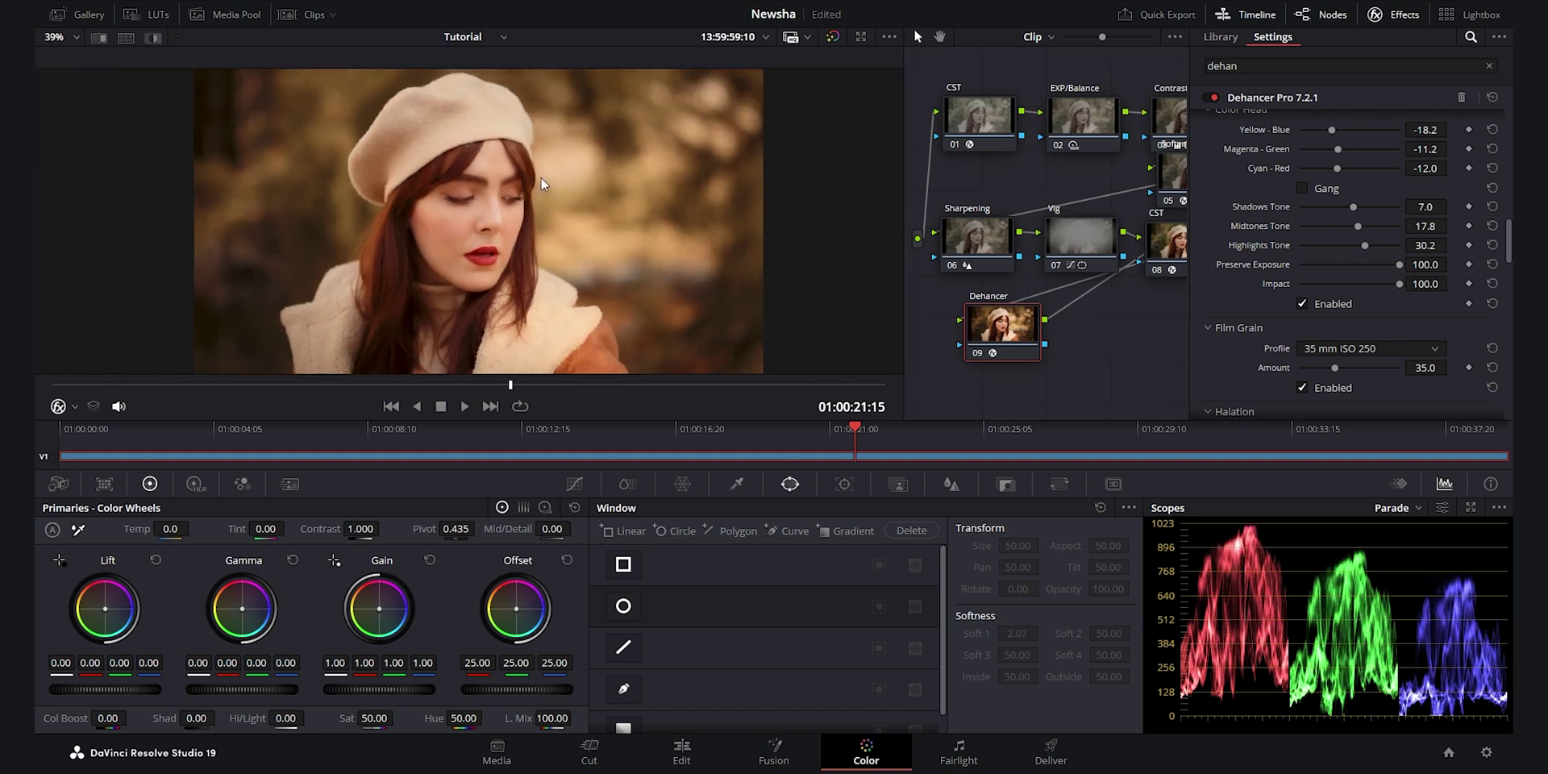
Compare the portrait full screen with and without the Dehancer film look.
key("ctrl+f")
key("shift+d")
key("shift+d")
key("shift+d")
key("shift+d")
key("shift+d")
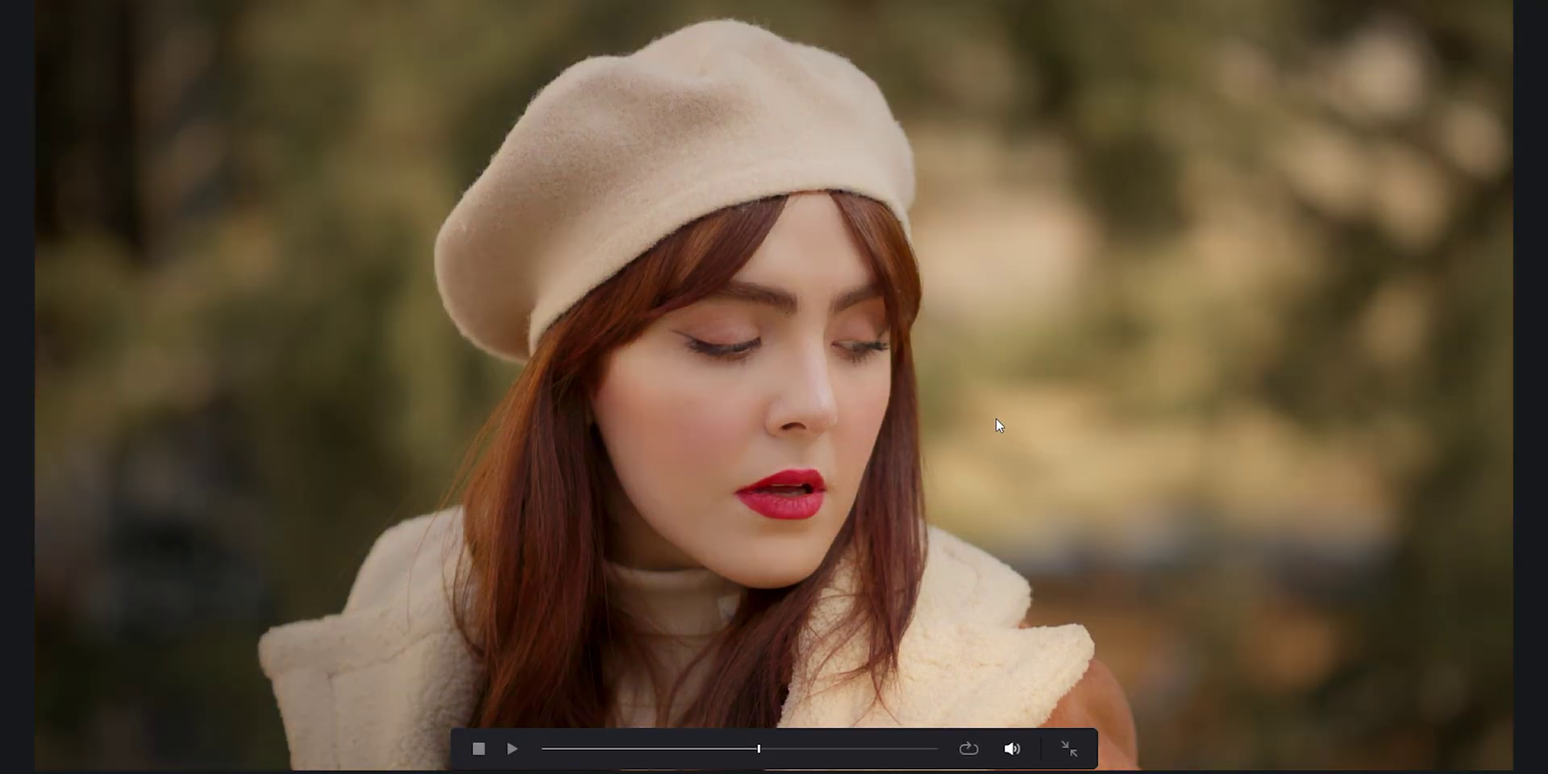
key("shift+d")
key("ctrl+f")
key("shift+d")
key("ctrl+f")
key("shift+d")
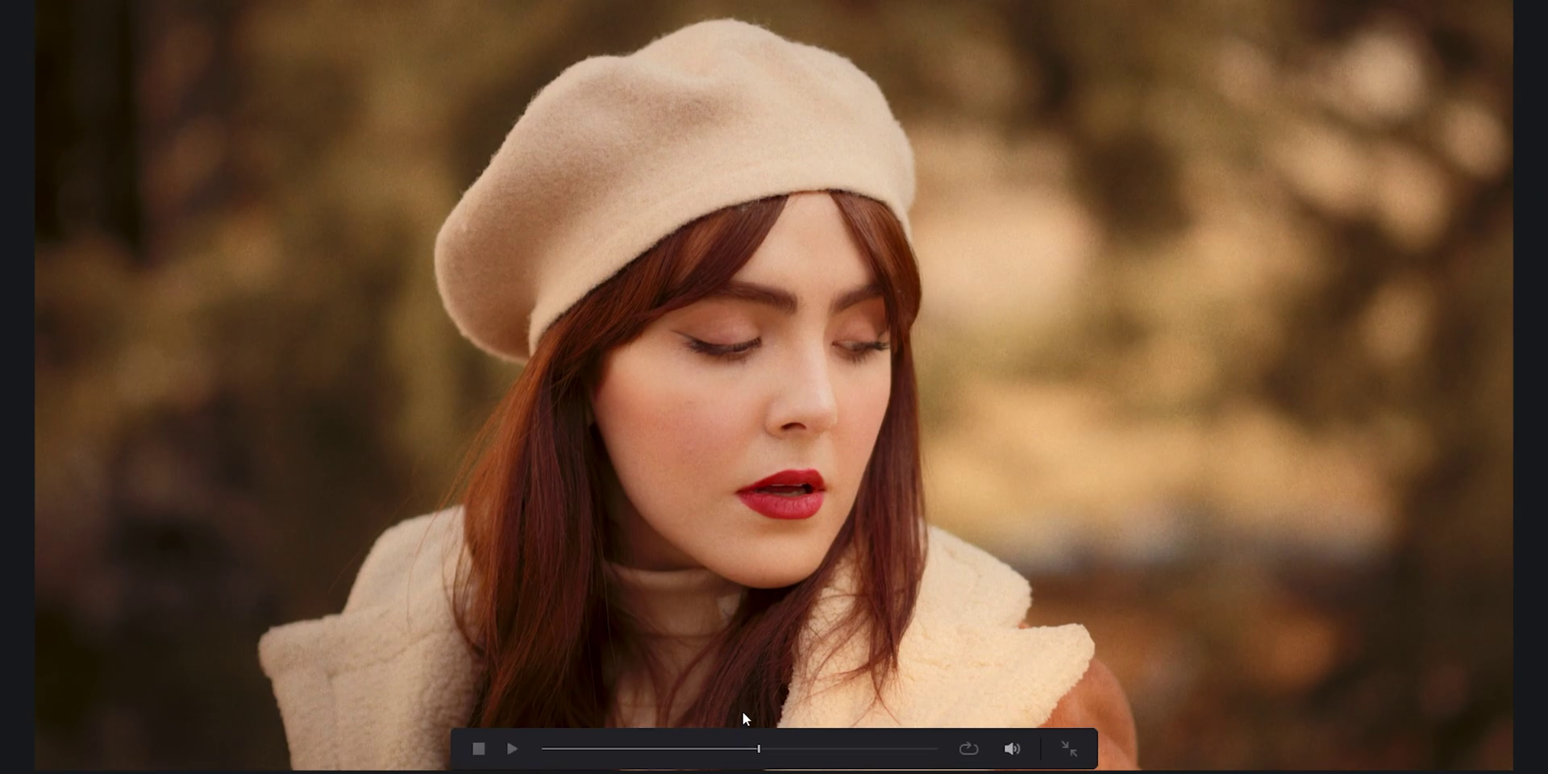